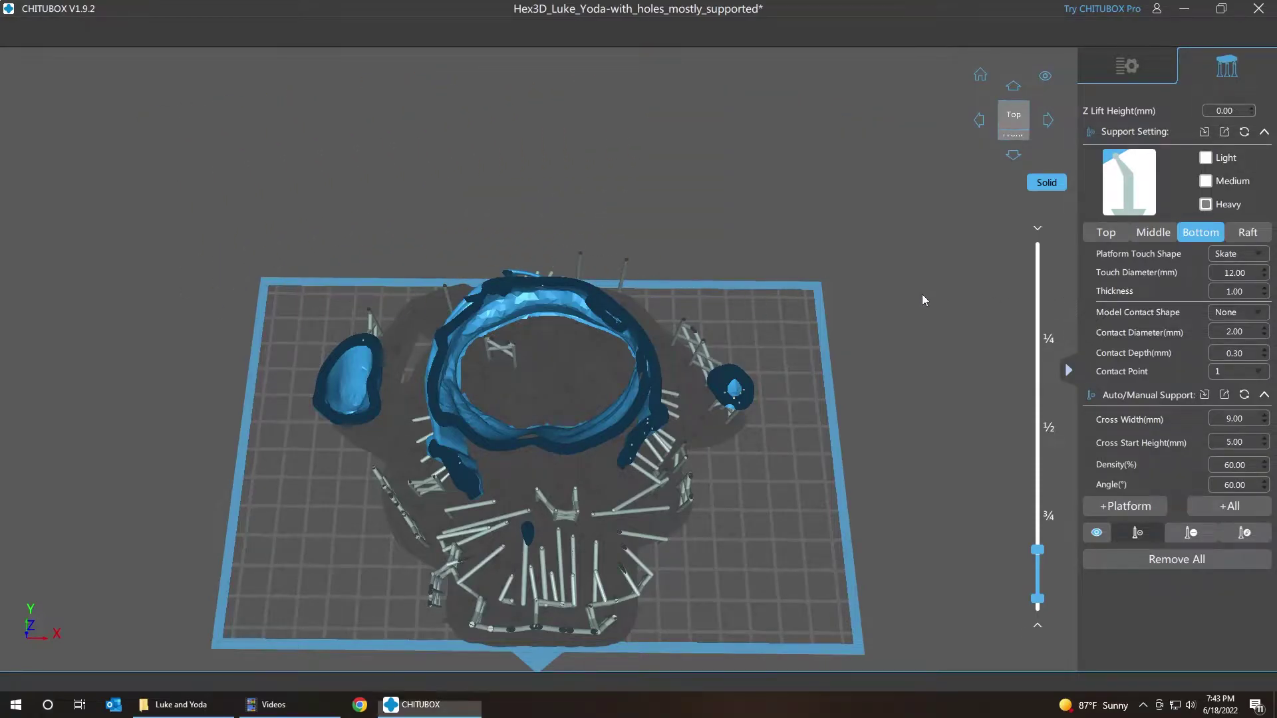
# Step: Extend the slice preview down to the model's base and step between layers 506 and 507 to inspect the small island near the front
pyautogui.moveTo(922, 294); pyautogui.dragTo(916, 130)
pyautogui.moveTo(948, 349); pyautogui.dragTo(891, 303)
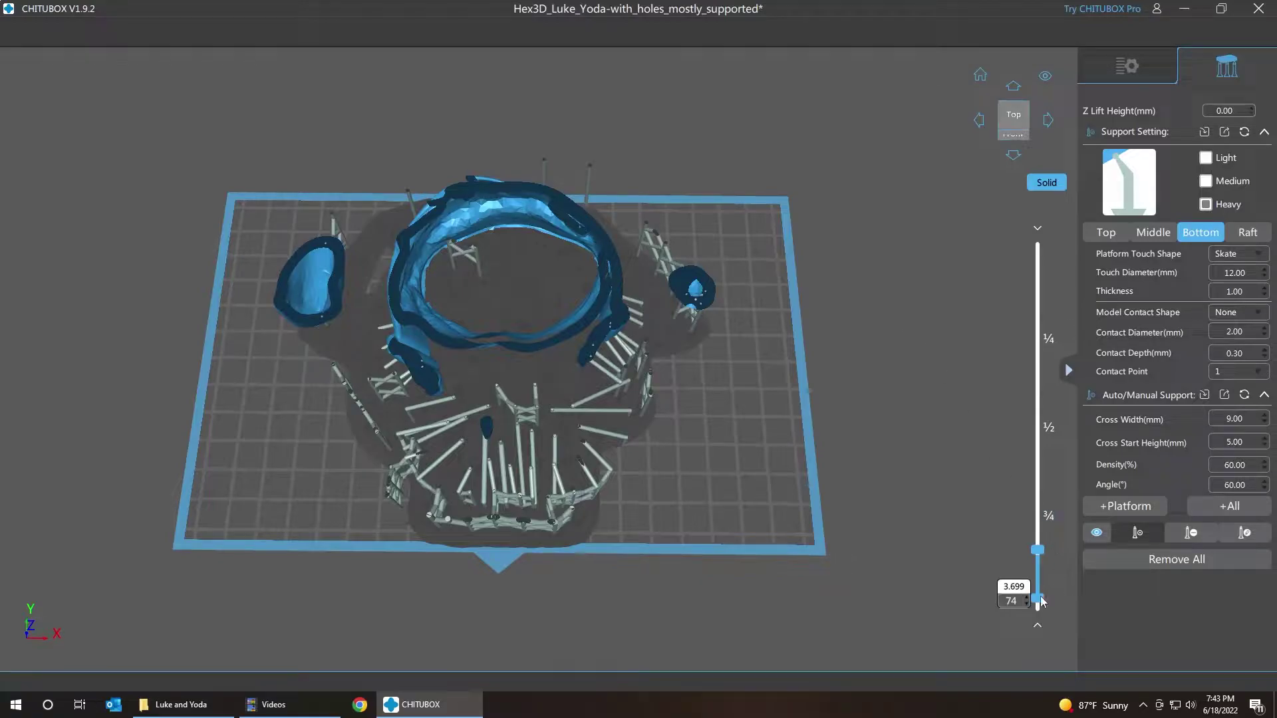
pyautogui.moveTo(1042, 602); pyautogui.dragTo(1040, 620)
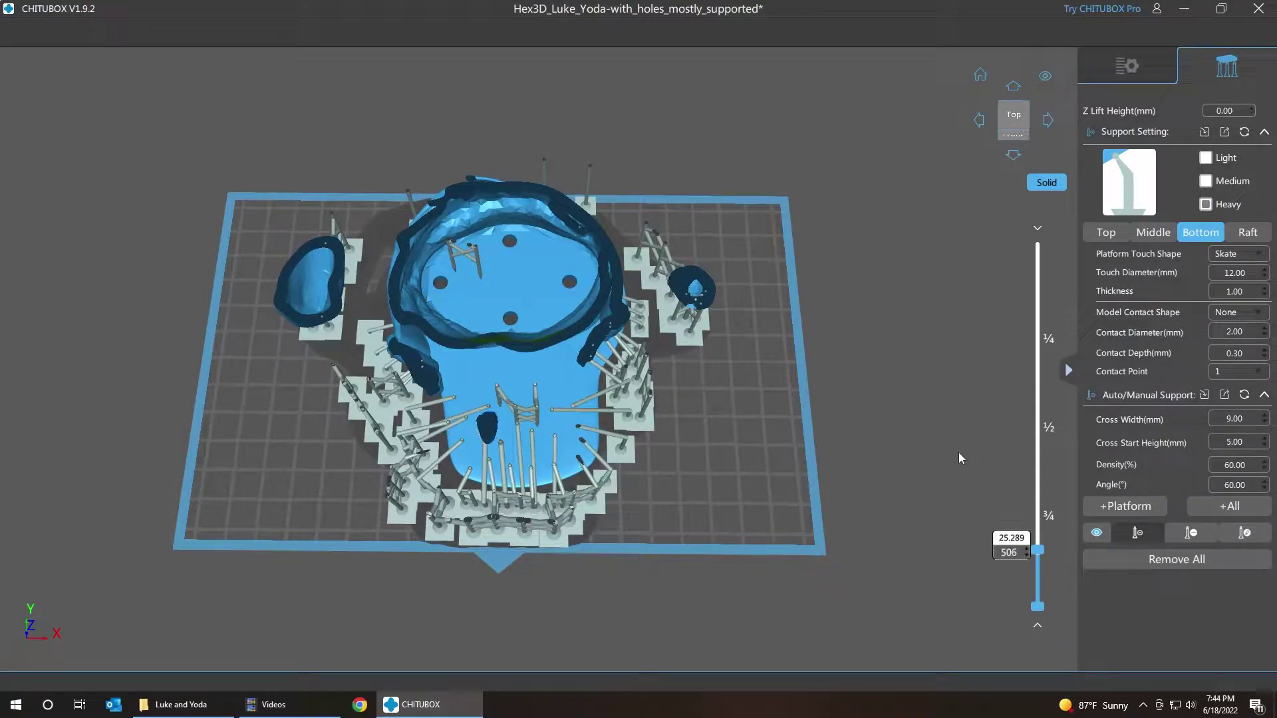
pyautogui.press('Down')
pyautogui.press('Up')
pyautogui.press('Up')
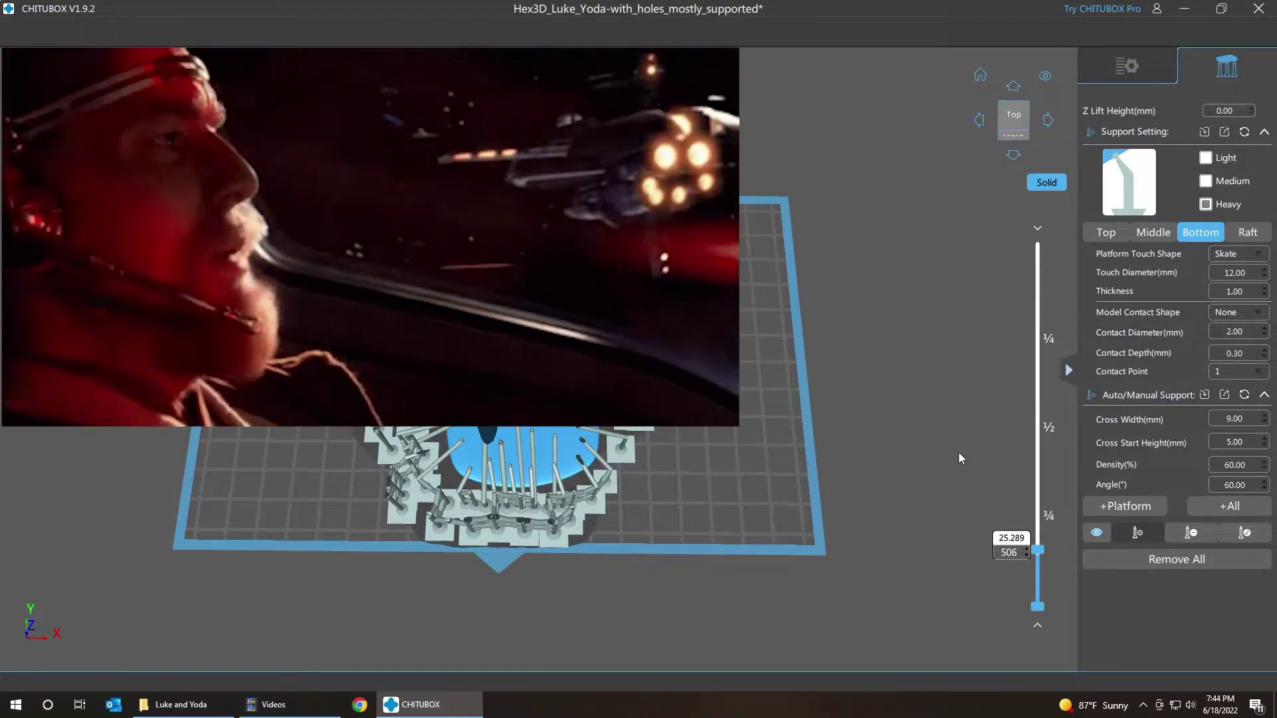
pyautogui.press('Up')
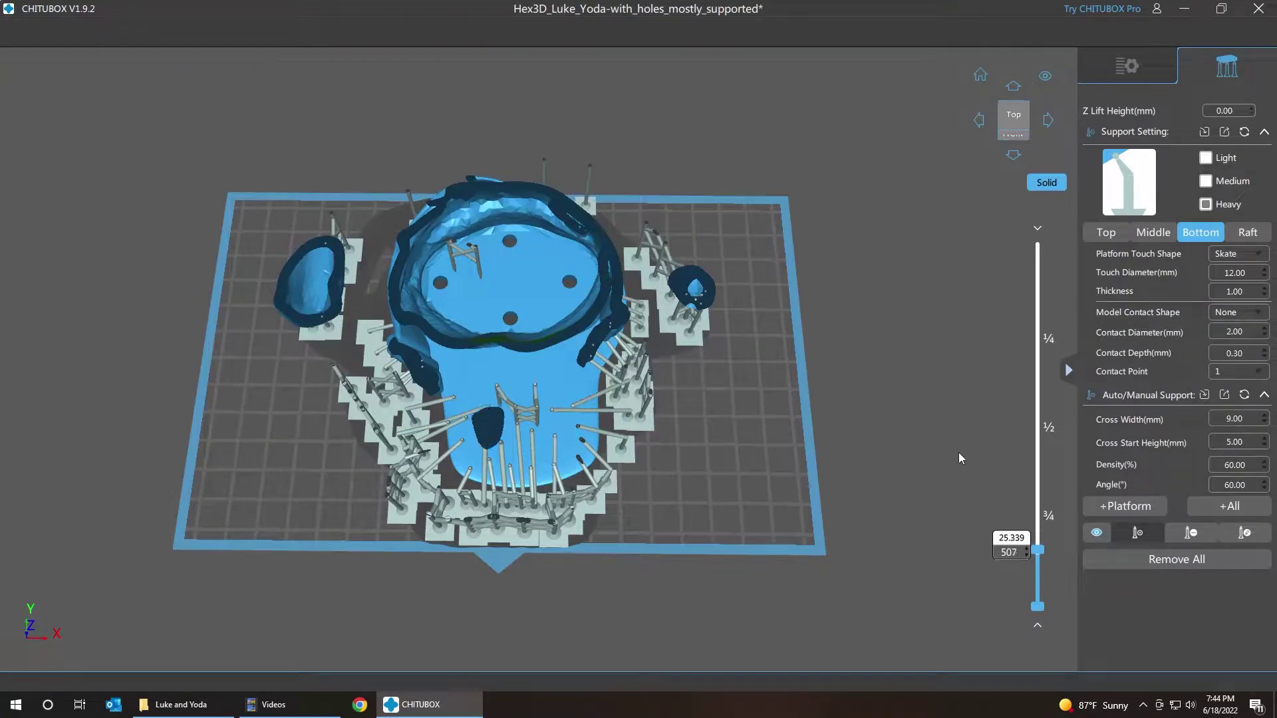
pyautogui.press('Down')
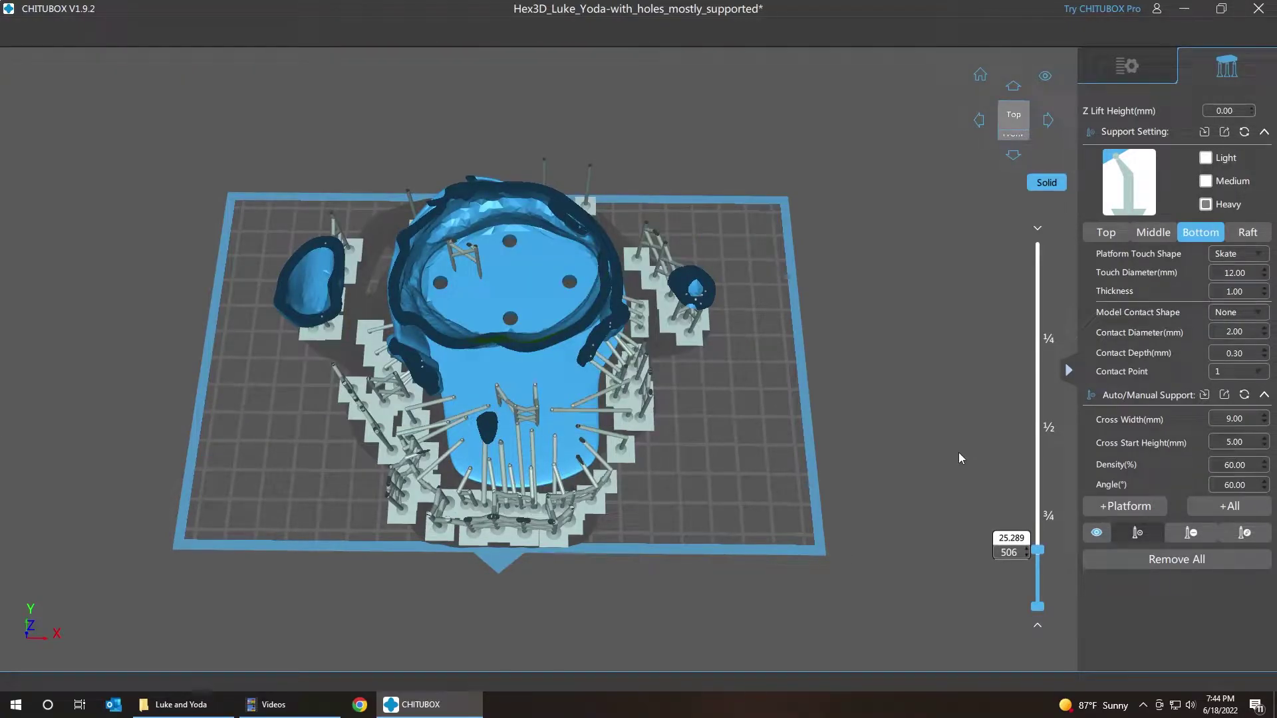
# Step: Add four heavy supports to the underside of the small island, spread around its existing support
pyautogui.moveTo(837, 378); pyautogui.dragTo(947, 323)
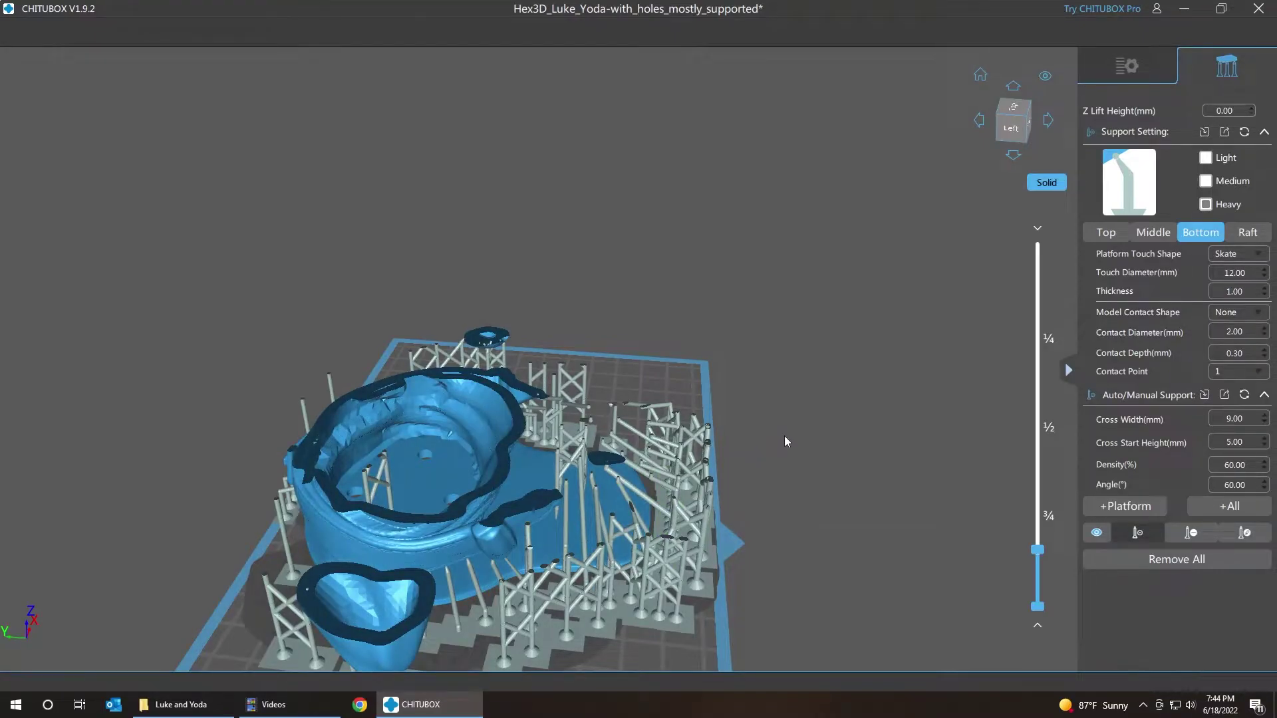
pyautogui.moveTo(784, 436); pyautogui.dragTo(794, 351)
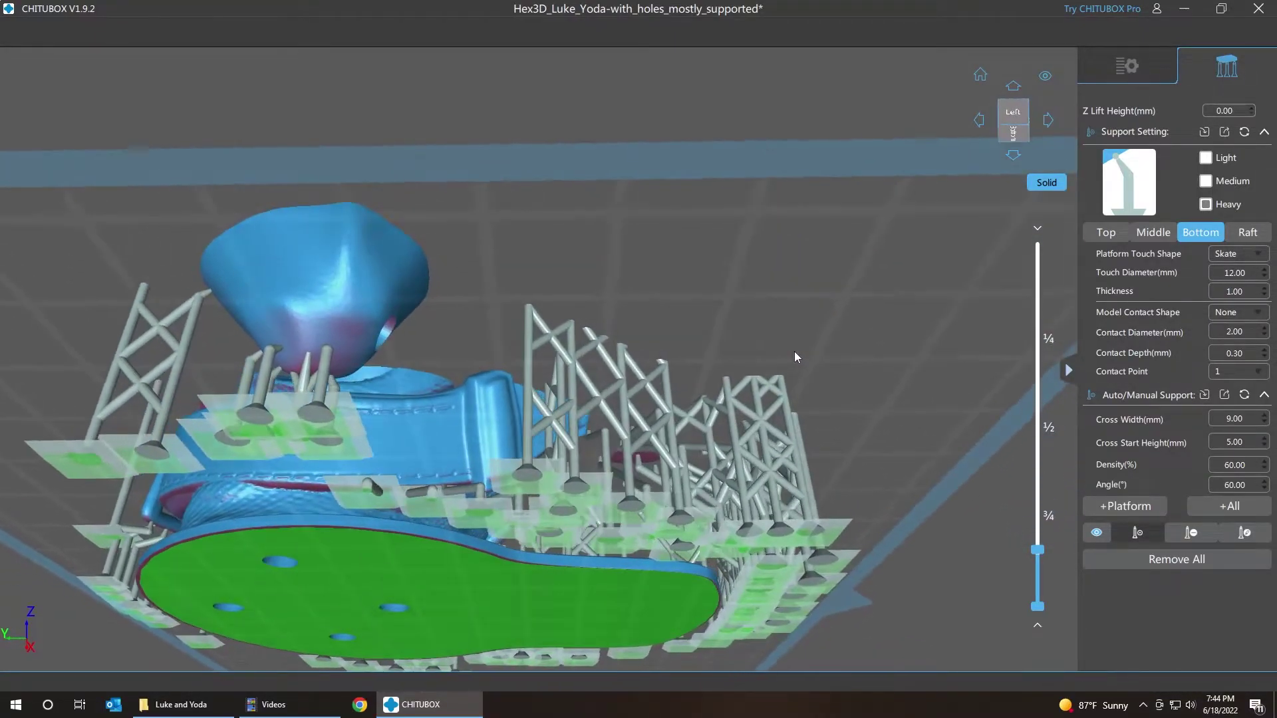
pyautogui.scroll(3, 795, 351)
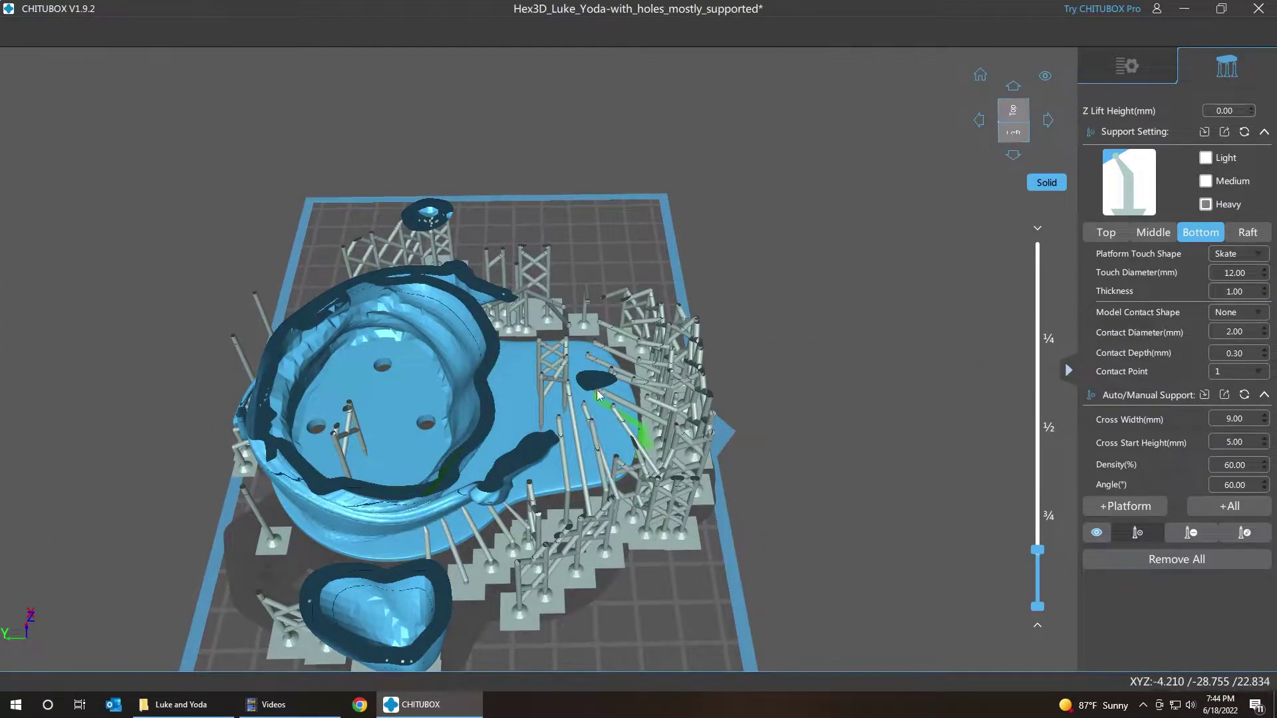
pyautogui.scroll(5, 621, 254)
pyautogui.moveTo(596, 383); pyautogui.dragTo(701, 221, button='right')
pyautogui.scroll(6, 440, 430)
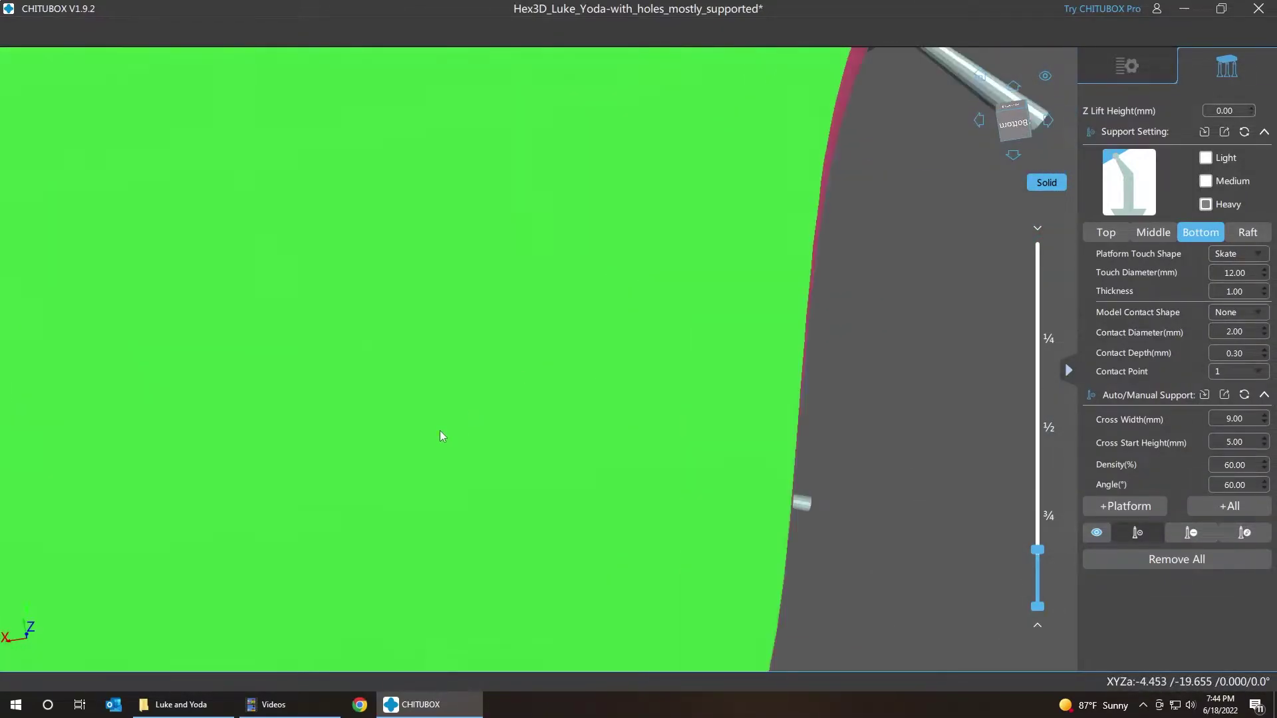
pyautogui.scroll(-5, 440, 430)
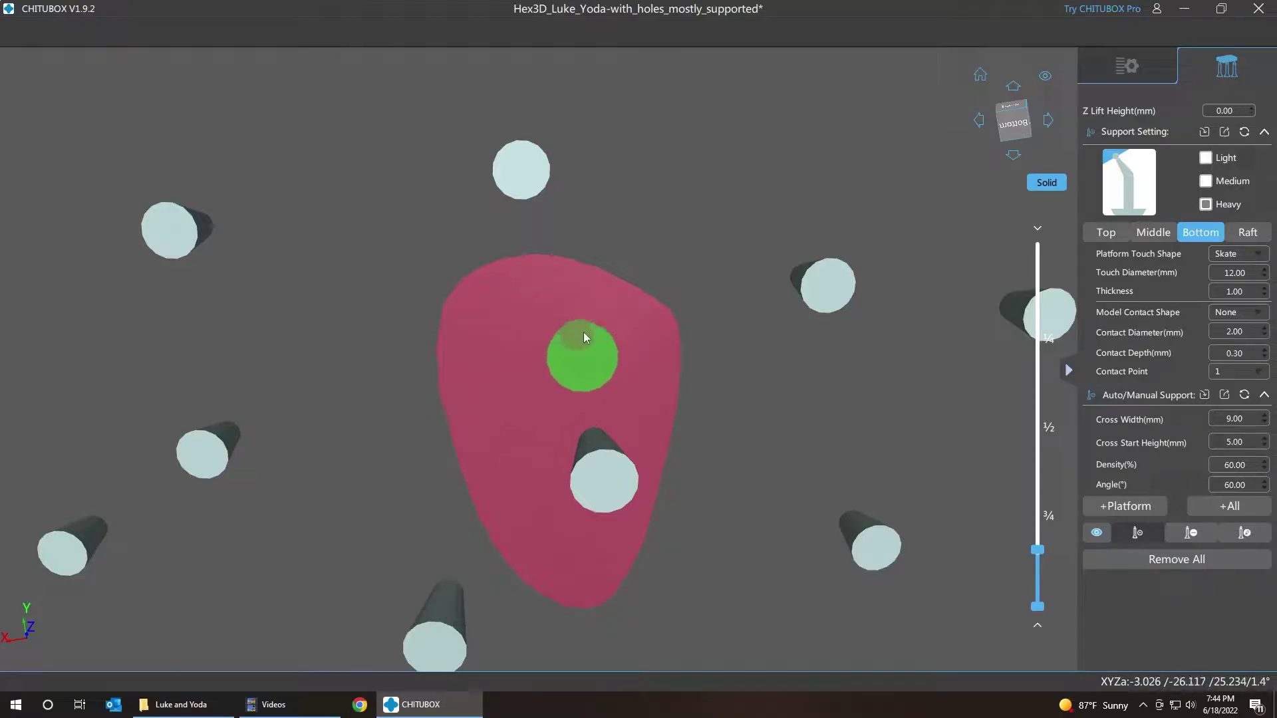
pyautogui.click(597, 326)
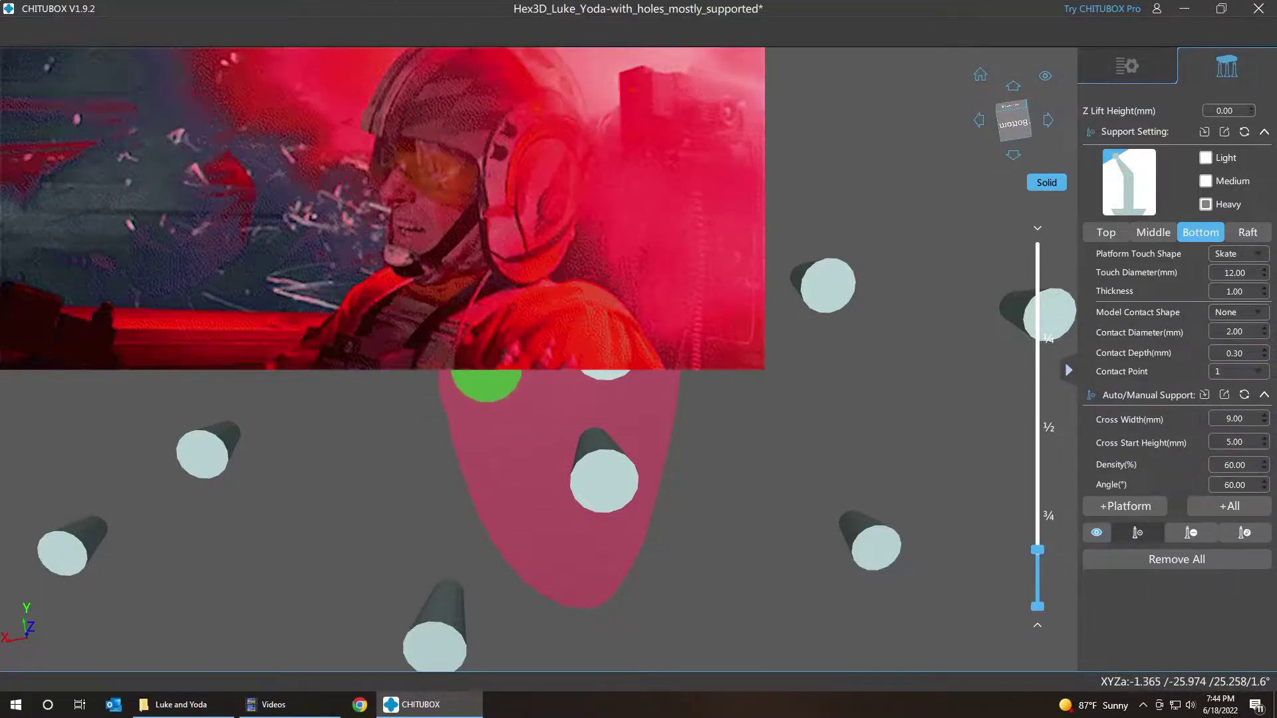
pyautogui.click(490, 349)
pyautogui.click(509, 485)
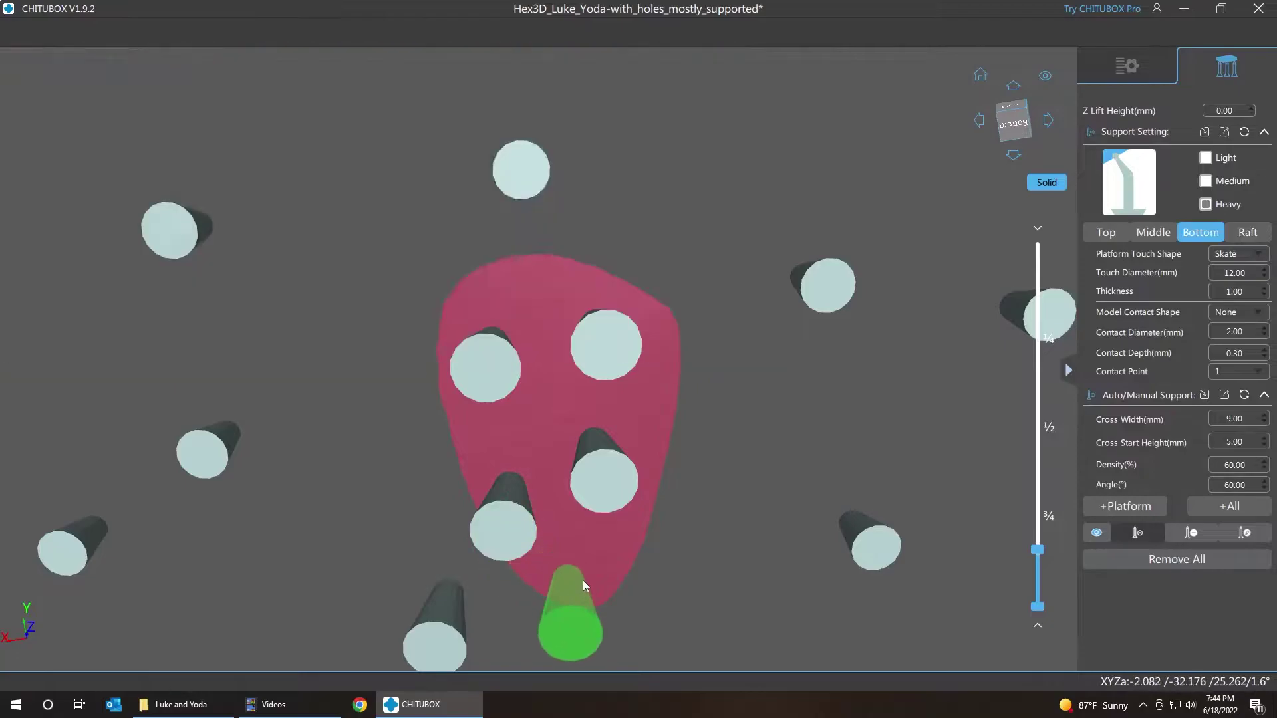
pyautogui.click(588, 577)
# Step: Switch to support editing and set the touch diameter of a skate base beside the model's flat bottom to 8 mm
pyautogui.moveTo(610, 565); pyautogui.dragTo(637, 574, button='right')
pyautogui.moveTo(639, 577); pyautogui.dragTo(690, 676)
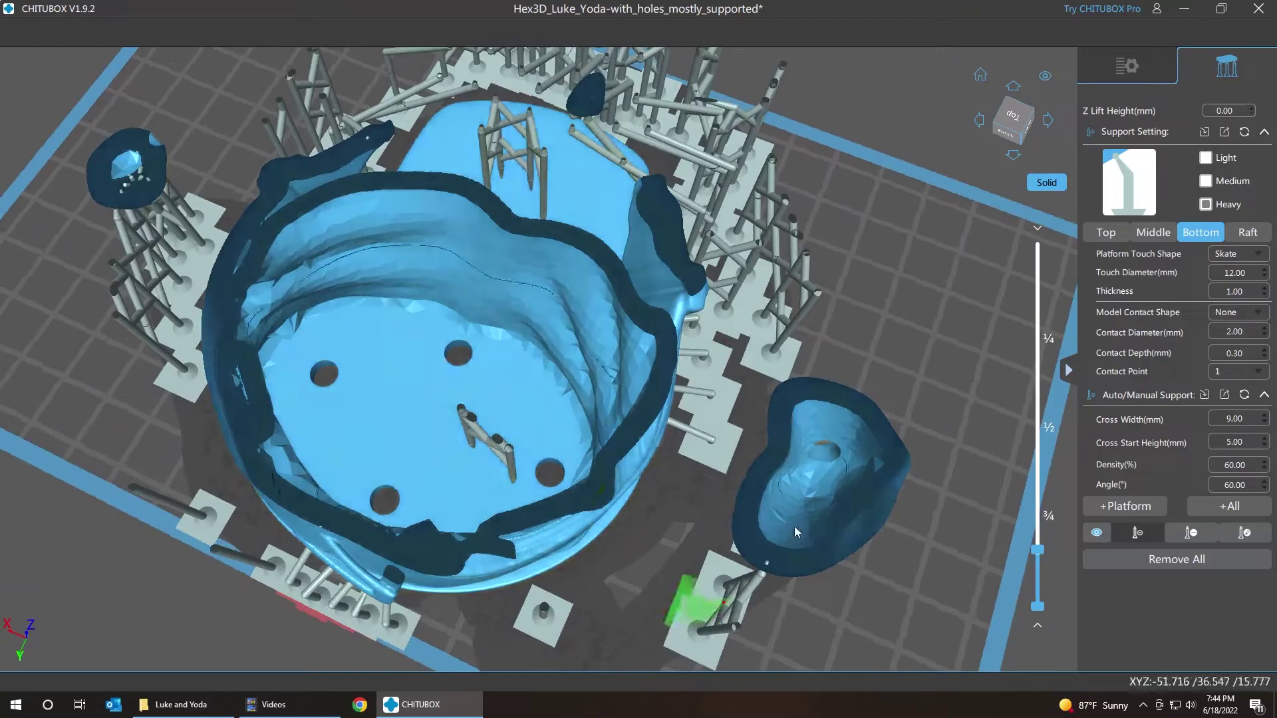
pyautogui.moveTo(884, 197); pyautogui.dragTo(631, 284, button='middle')
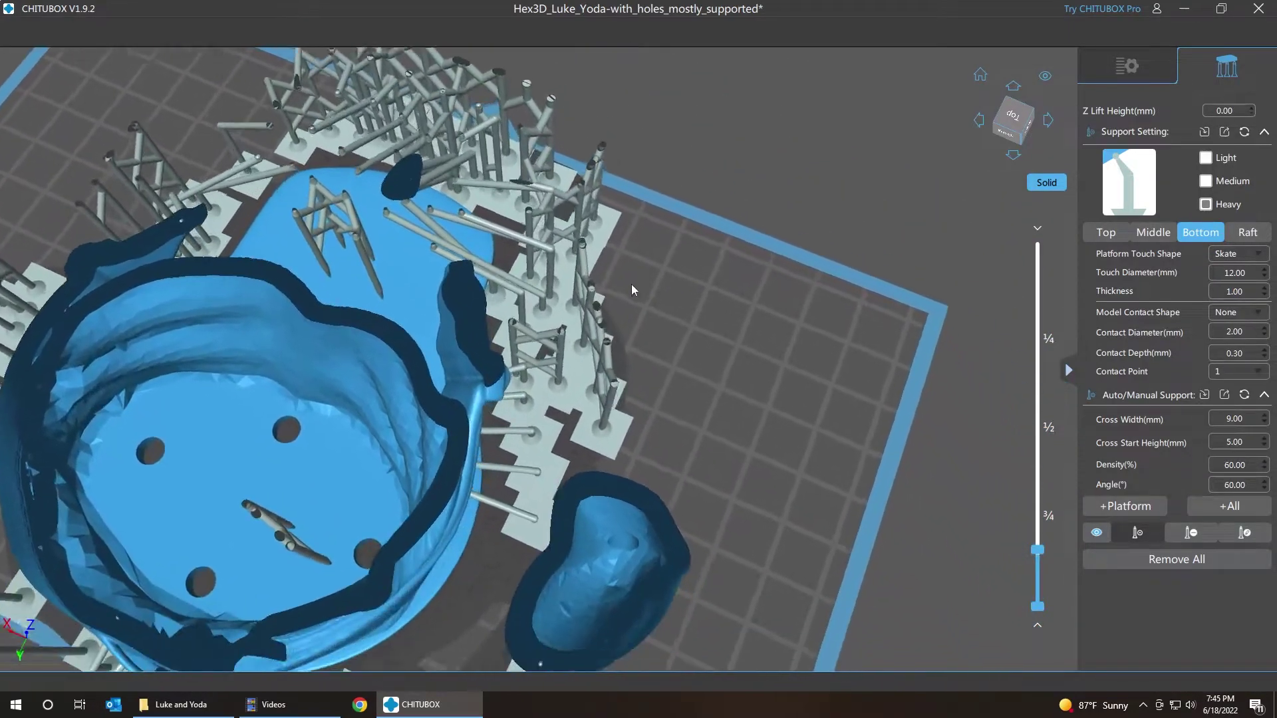
pyautogui.moveTo(632, 284); pyautogui.dragTo(629, 285, button='right')
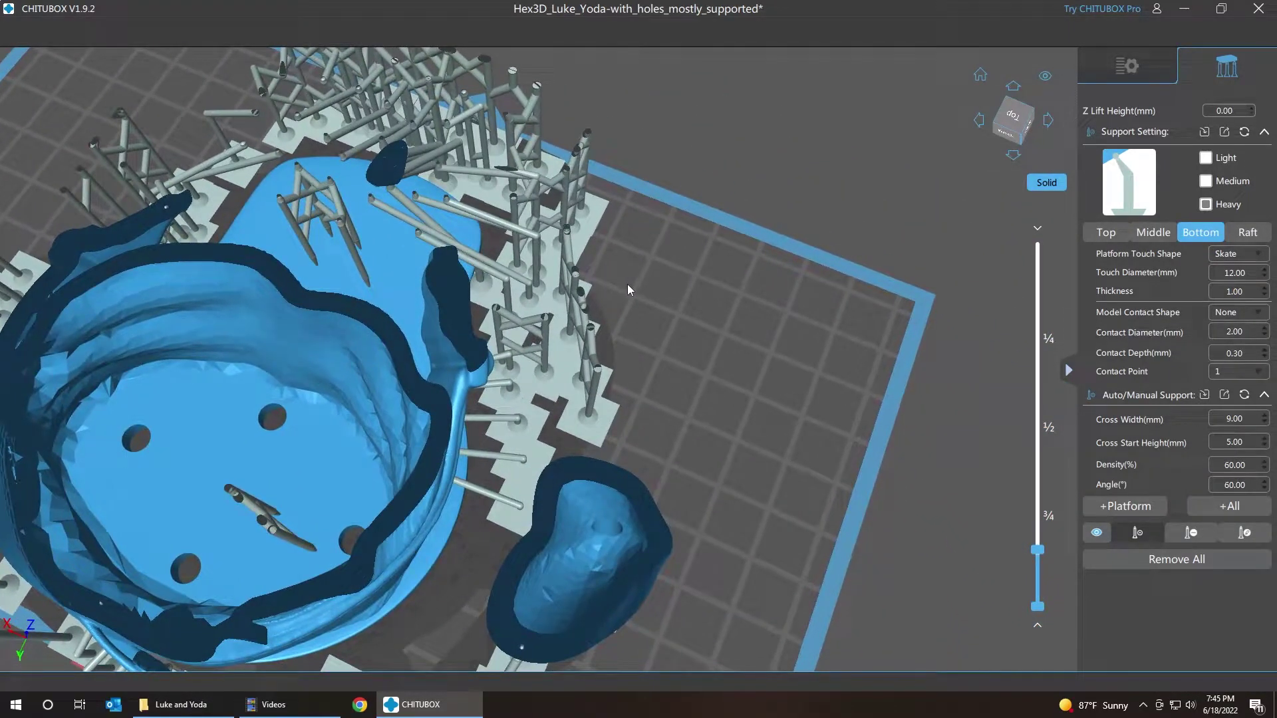
pyautogui.press('e')
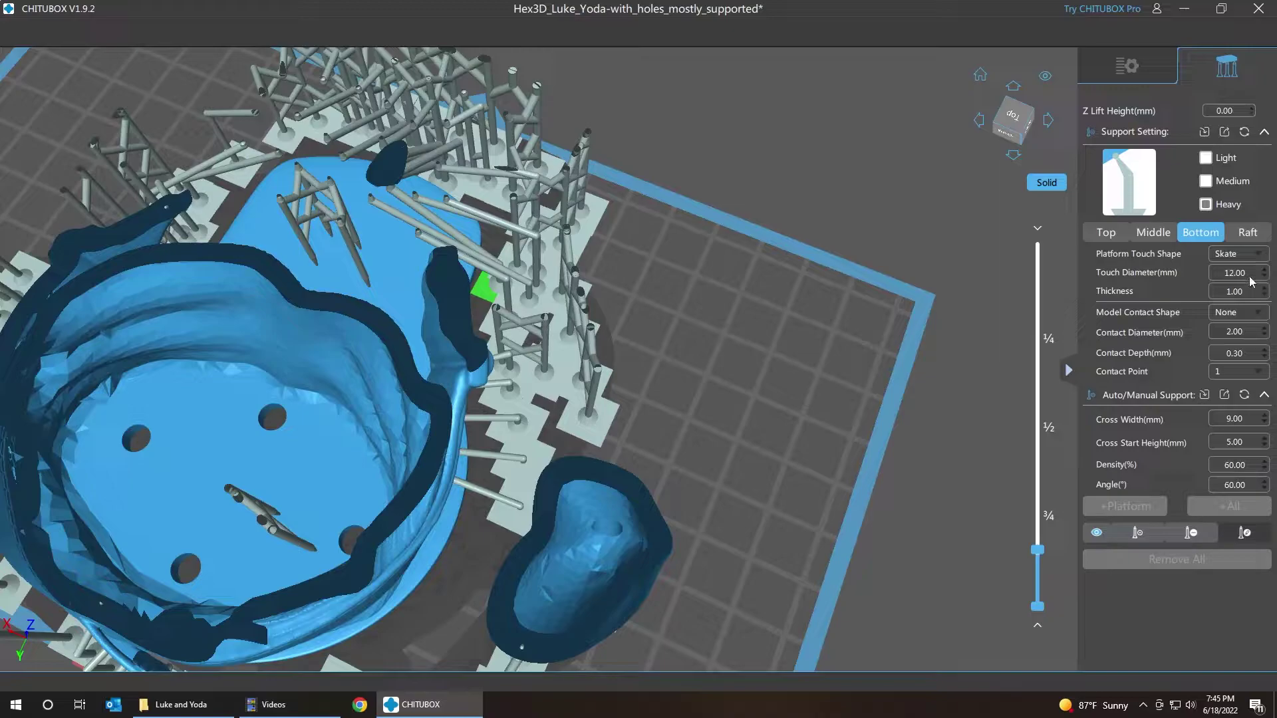
pyautogui.write('80')
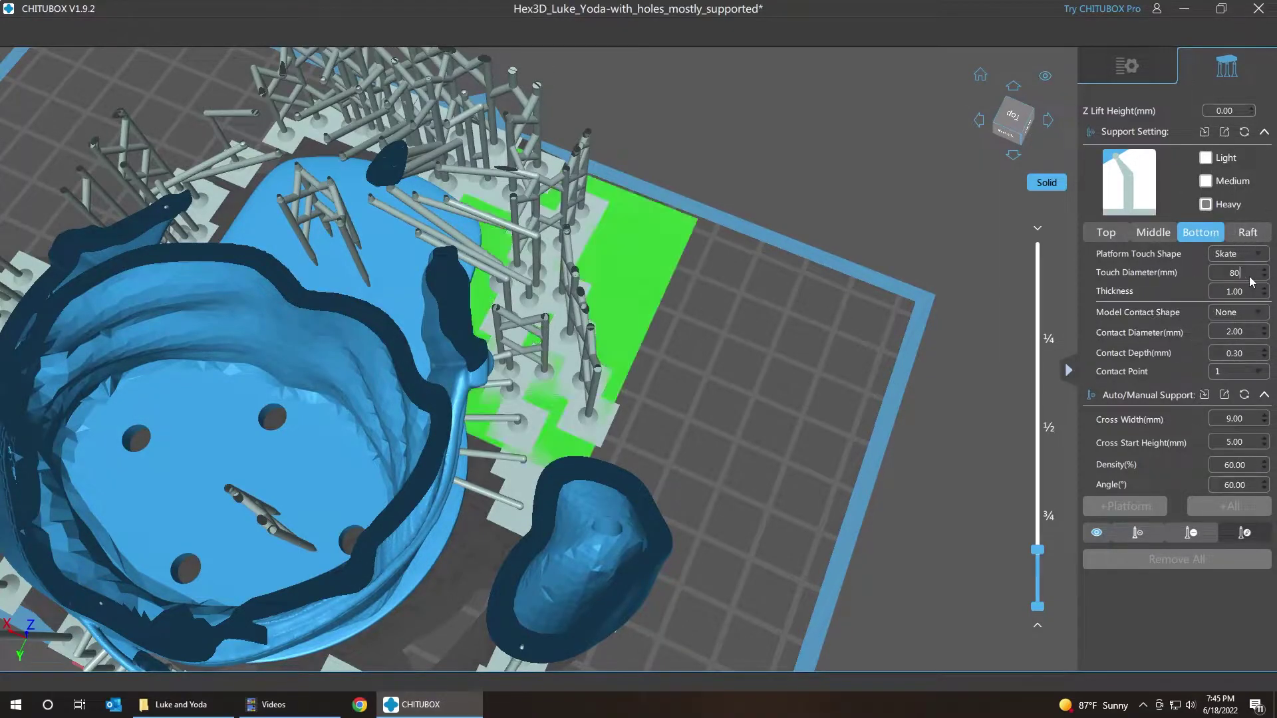
pyautogui.press('BackSpace')
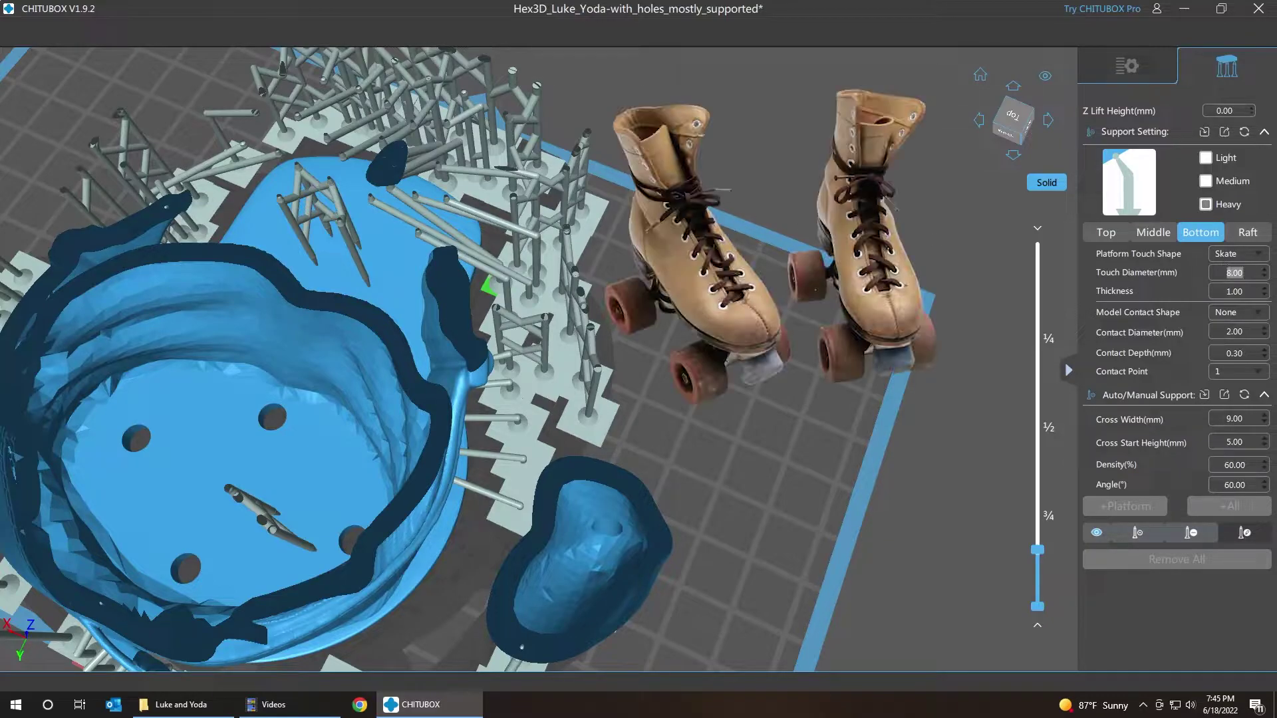
# Step: Set the touch diameter of two more skate bases near the small island to 8 mm
pyautogui.click(458, 194)
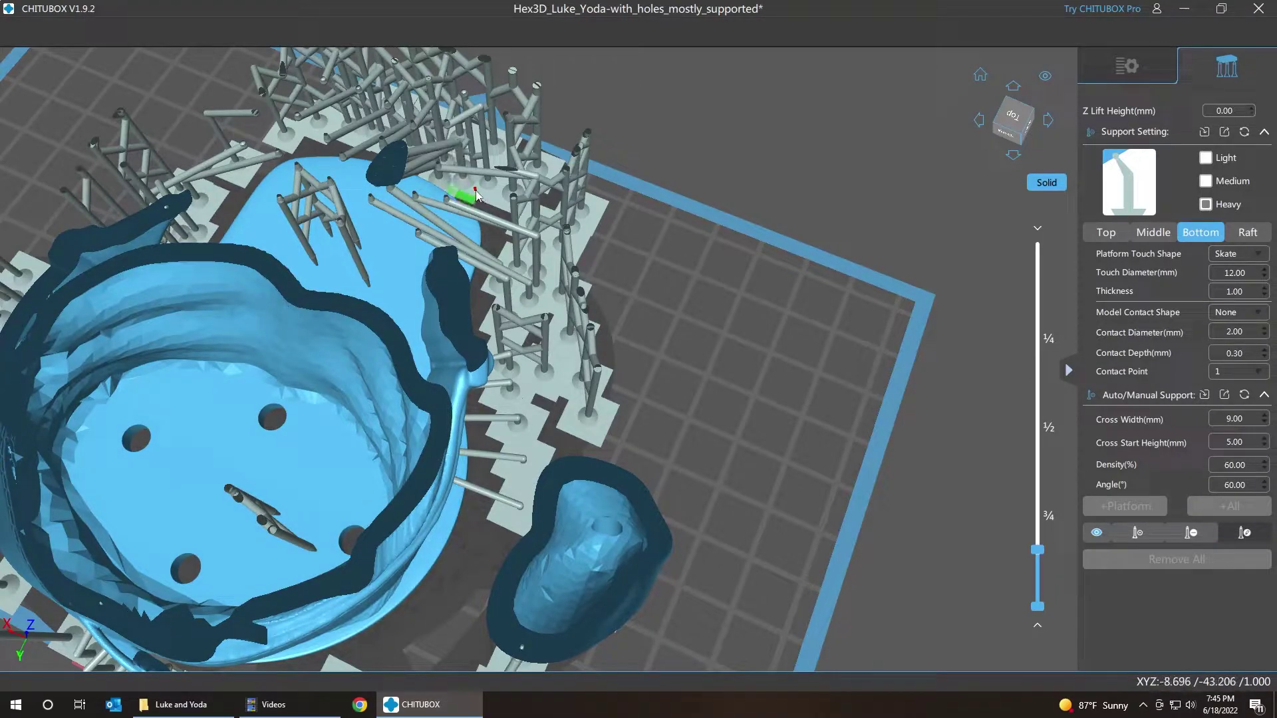
pyautogui.doubleClick(1254, 275)
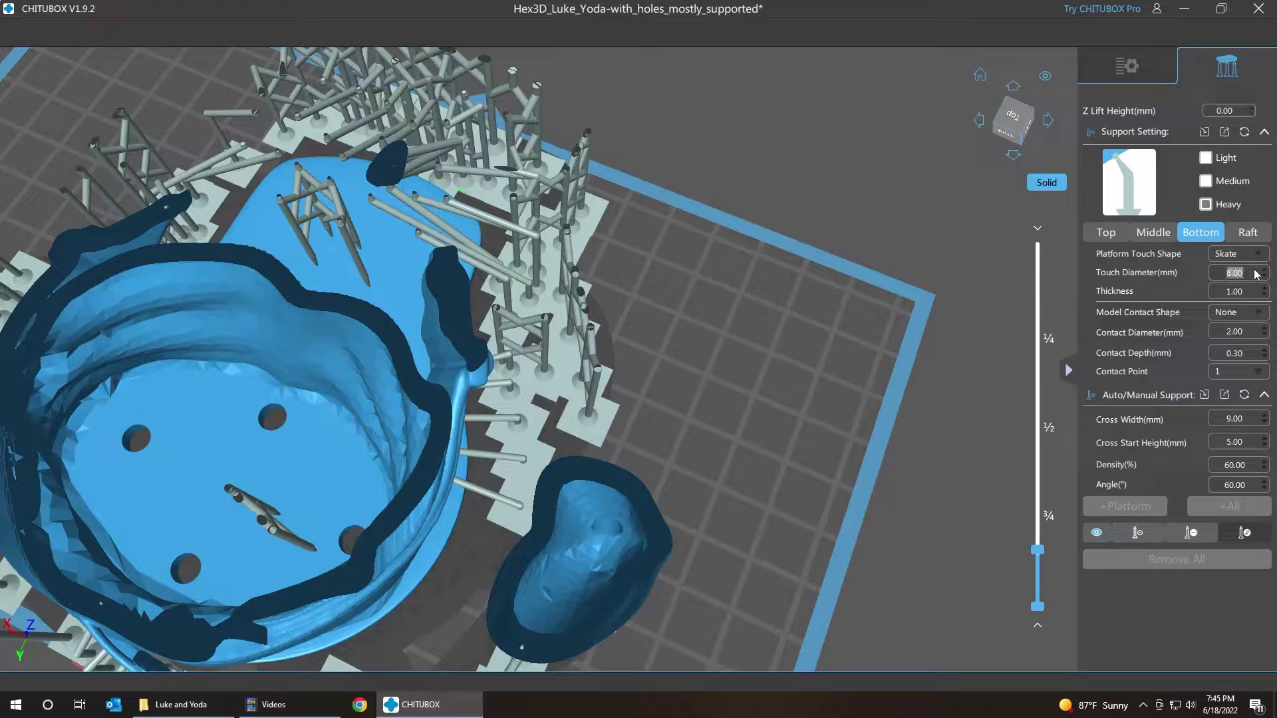
pyautogui.click(455, 188)
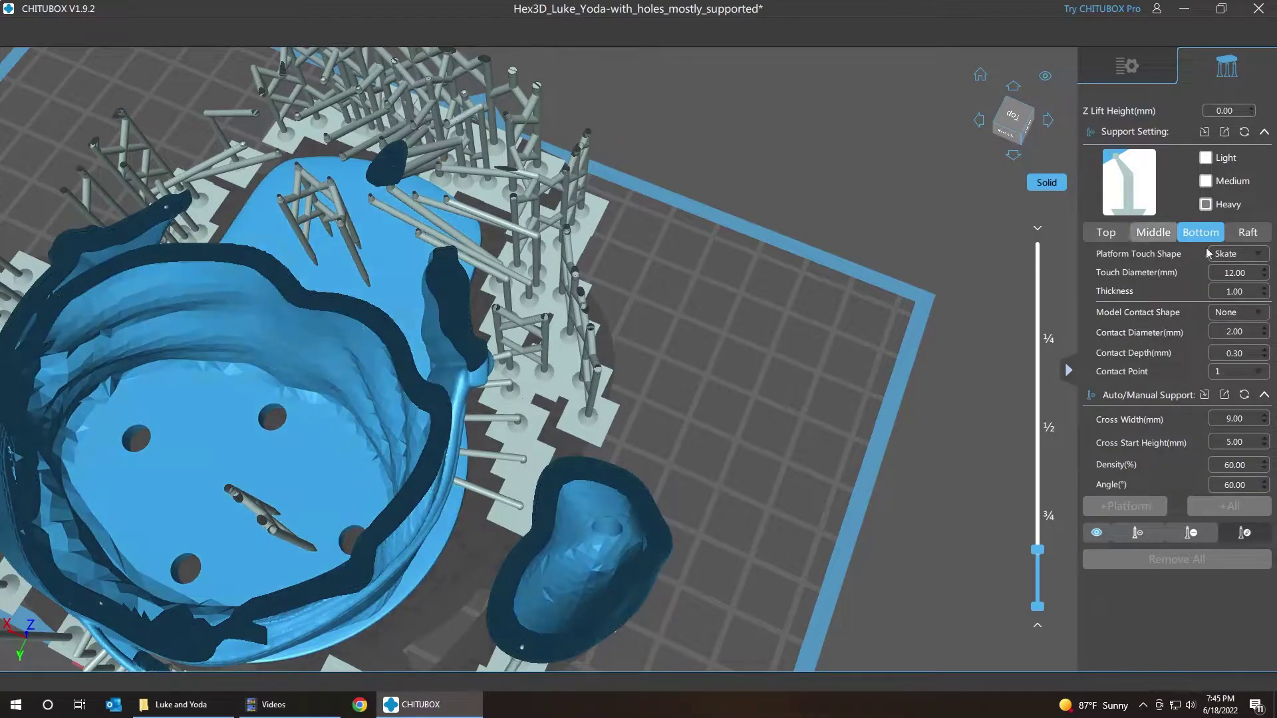
pyautogui.doubleClick(1250, 278)
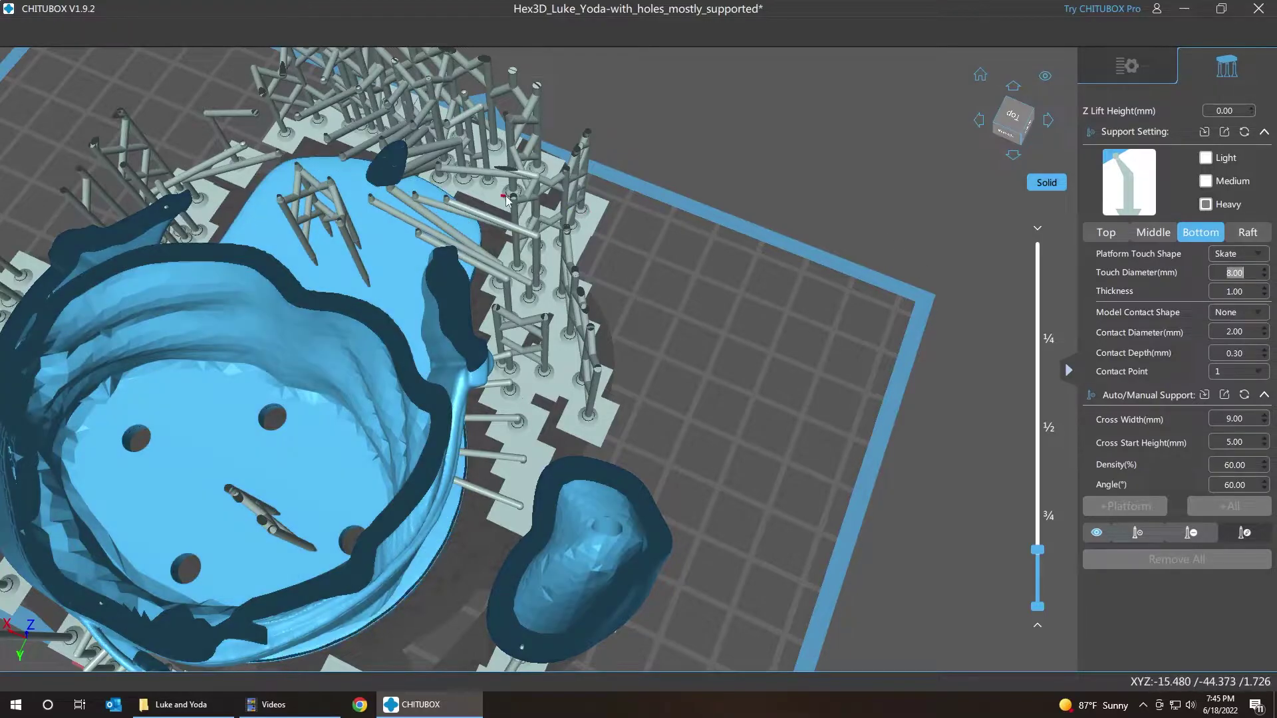
# Step: Select another support whose skate base lies close to the model's flat bottom and set its touch diameter to 8 mm
pyautogui.scroll(3, 421, 199)
pyautogui.scroll(3, 421, 200)
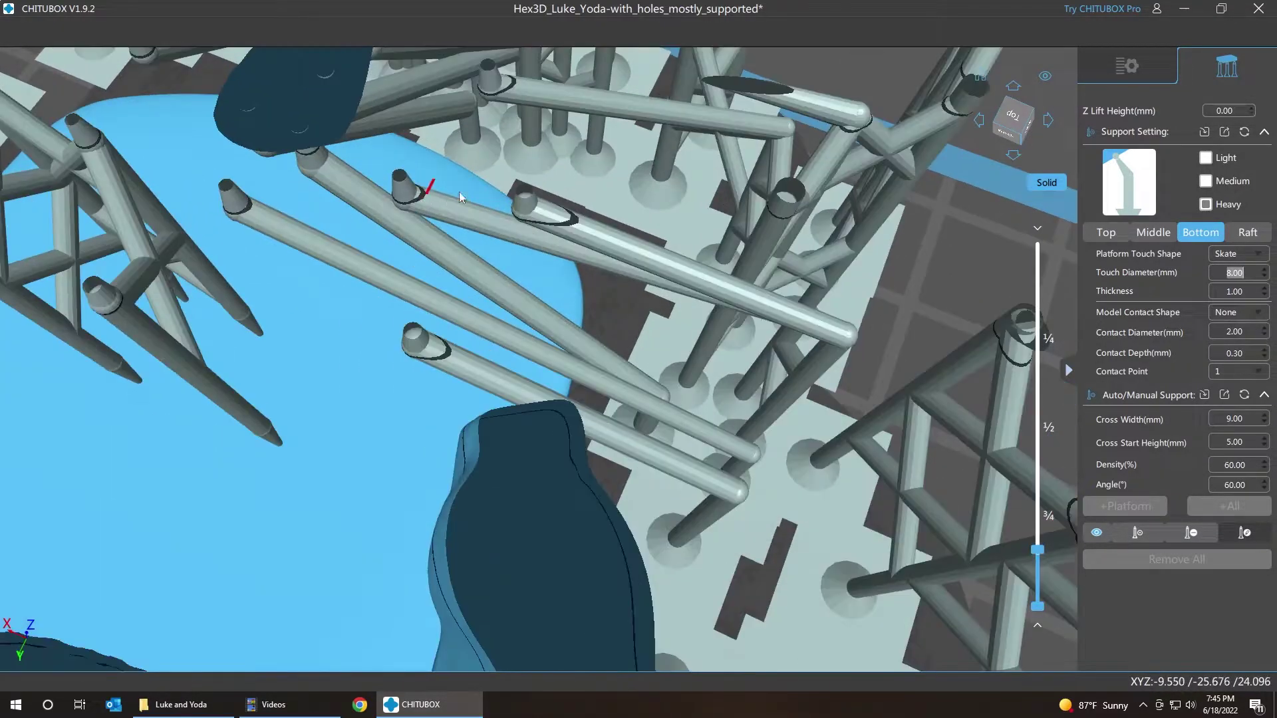
pyautogui.moveTo(506, 181); pyautogui.dragTo(520, 183)
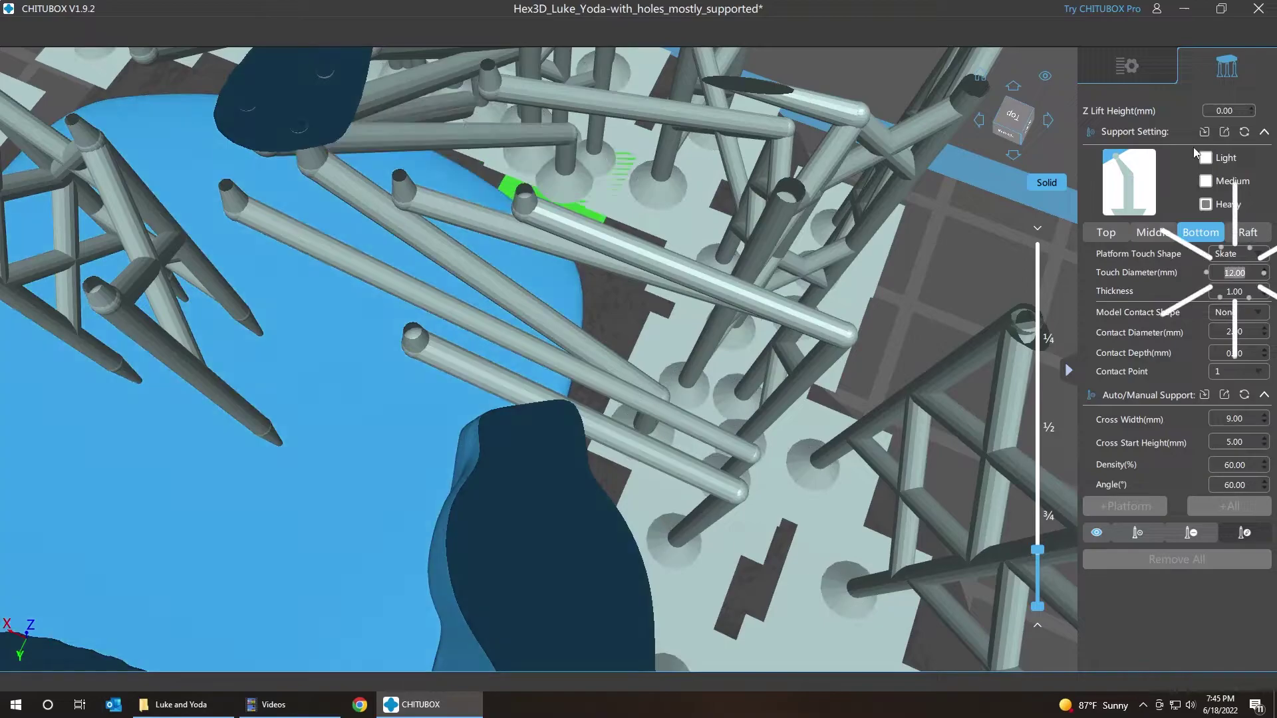
pyautogui.write('8')
pyautogui.press('Return')
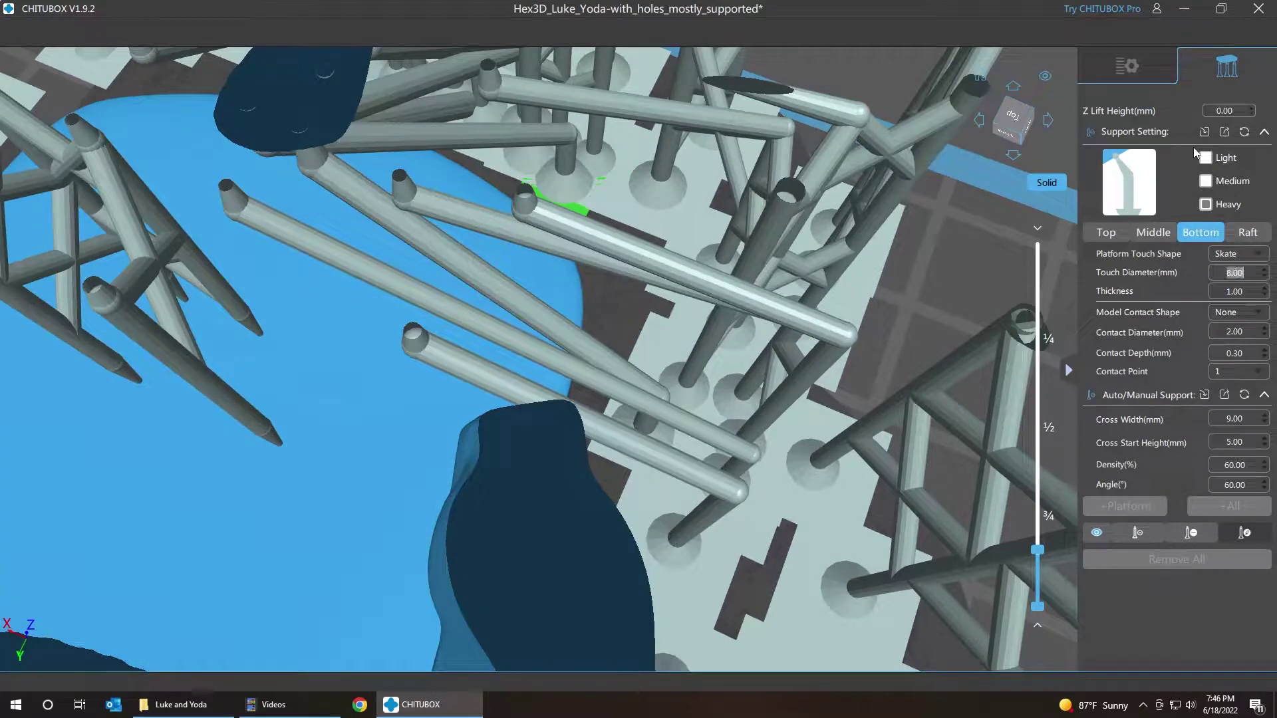
# Step: Examine the supports and the gap between the skate bases and the model around the small island
pyautogui.scroll(-3, 924, 270)
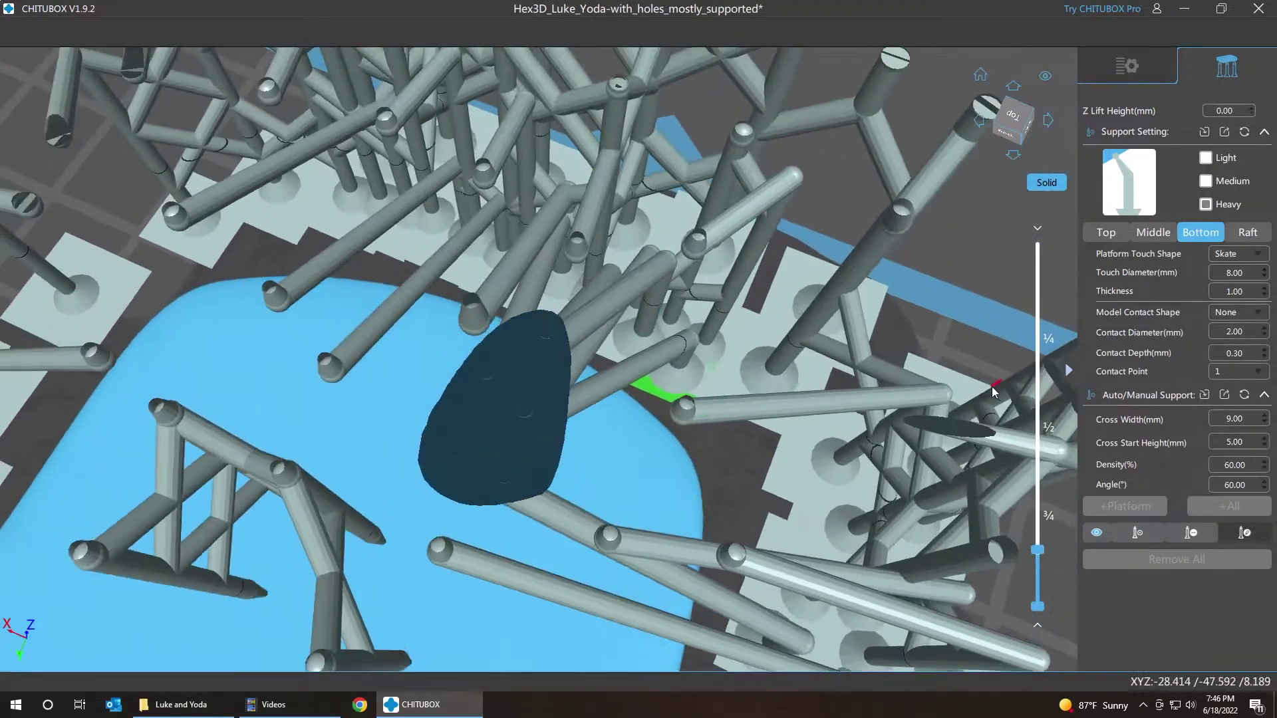
pyautogui.moveTo(992, 387); pyautogui.dragTo(899, 384, button='middle')
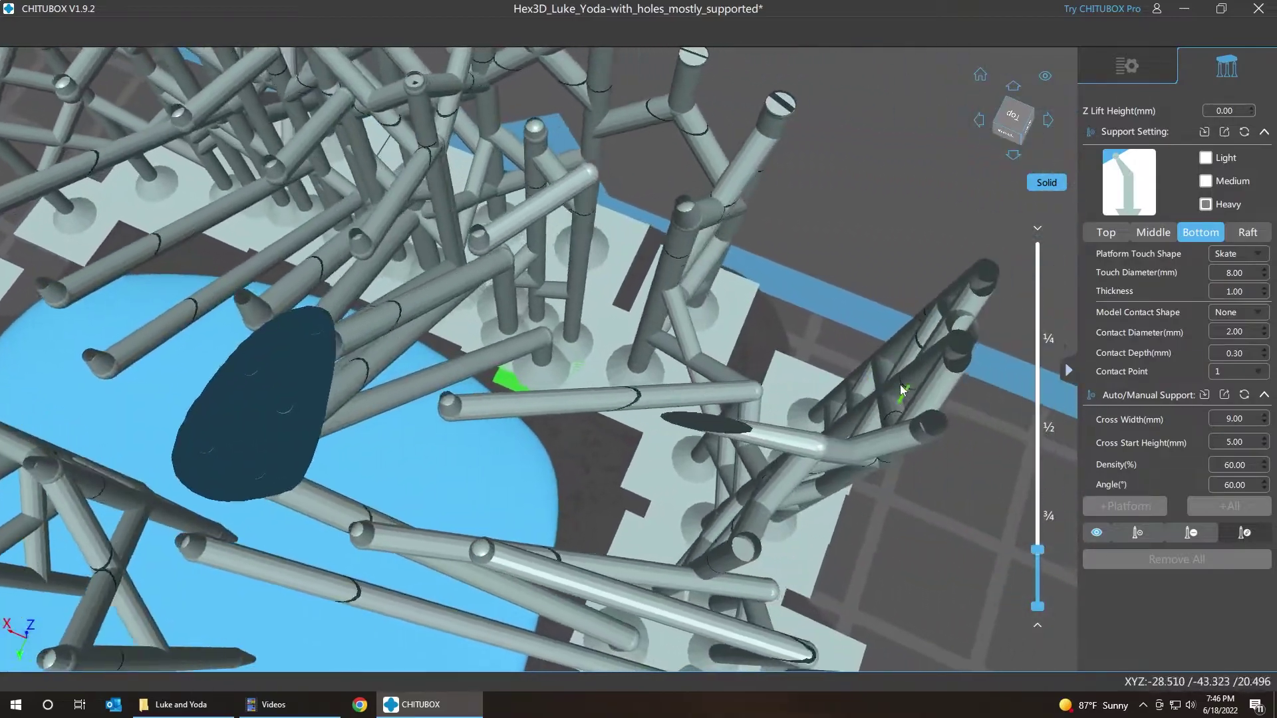
pyautogui.moveTo(901, 391); pyautogui.dragTo(886, 313, button='right')
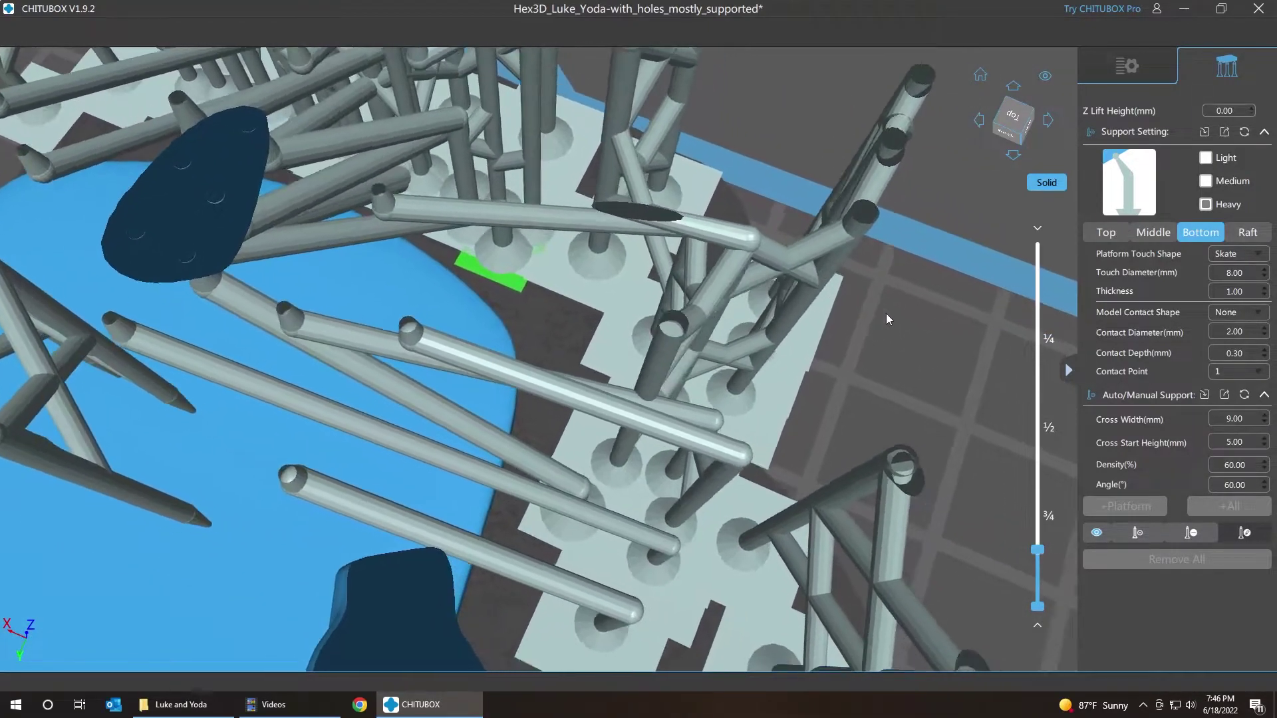
pyautogui.moveTo(886, 313); pyautogui.dragTo(889, 373, button='middle')
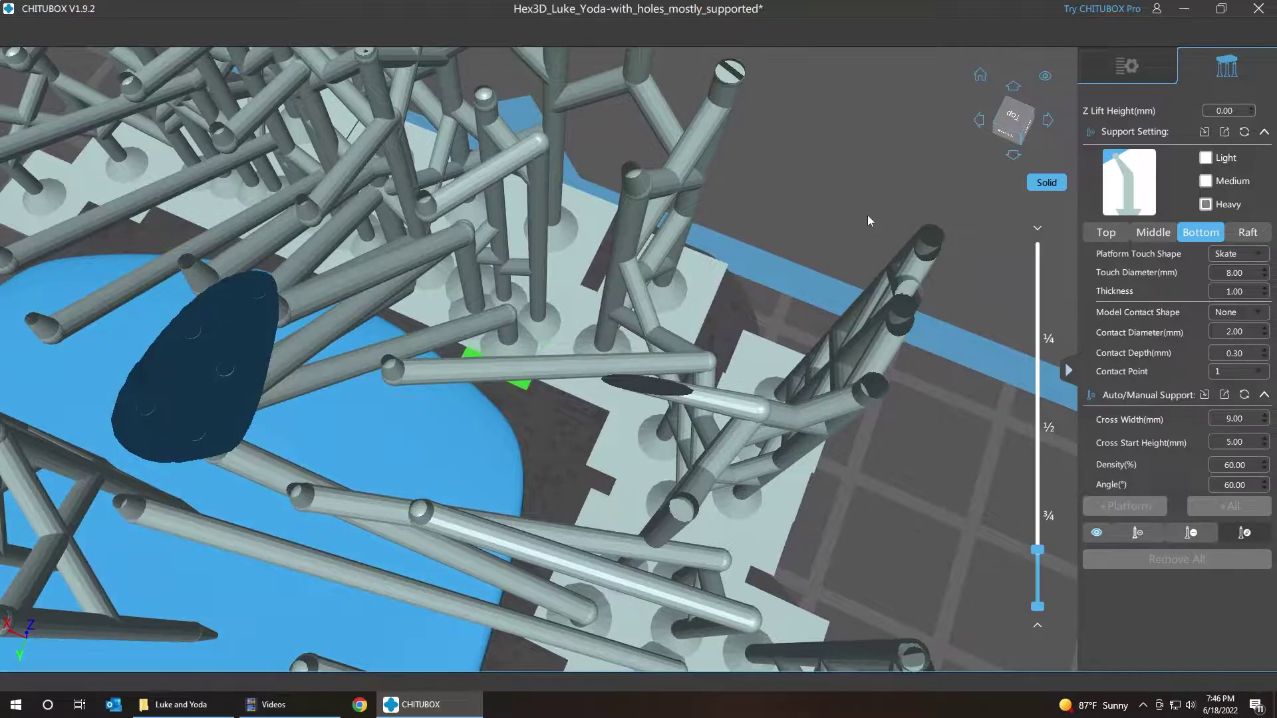
pyautogui.moveTo(868, 216); pyautogui.dragTo(940, 172, button='right')
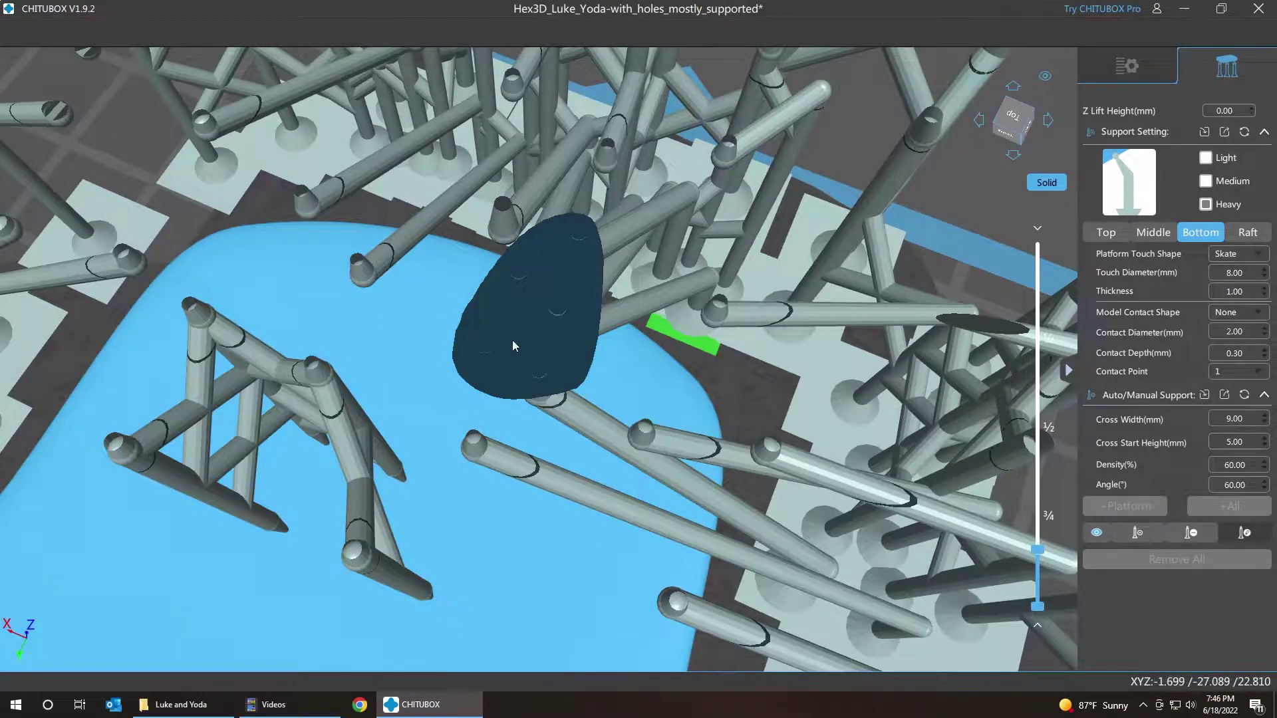
pyautogui.scroll(-5, 939, 212)
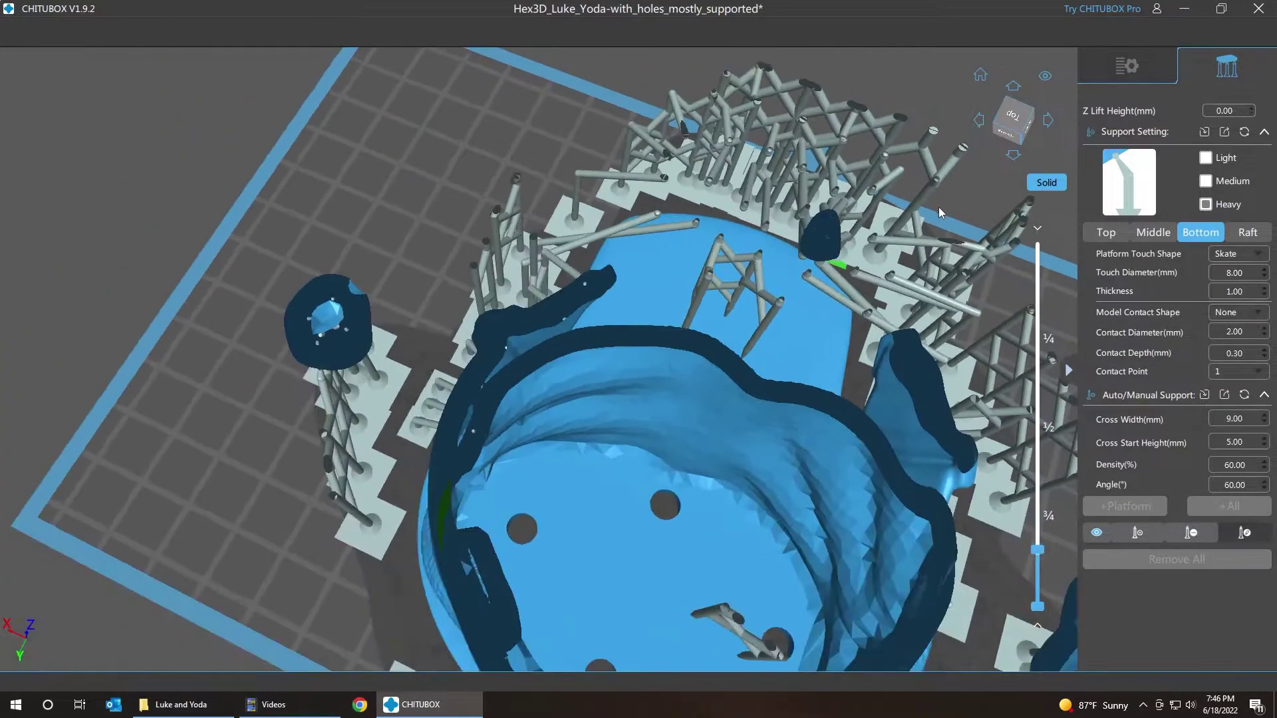
# Step: Step the slice preview up to layer 509 to check how the island grows over its supports
pyautogui.moveTo(939, 206); pyautogui.dragTo(337, 187)
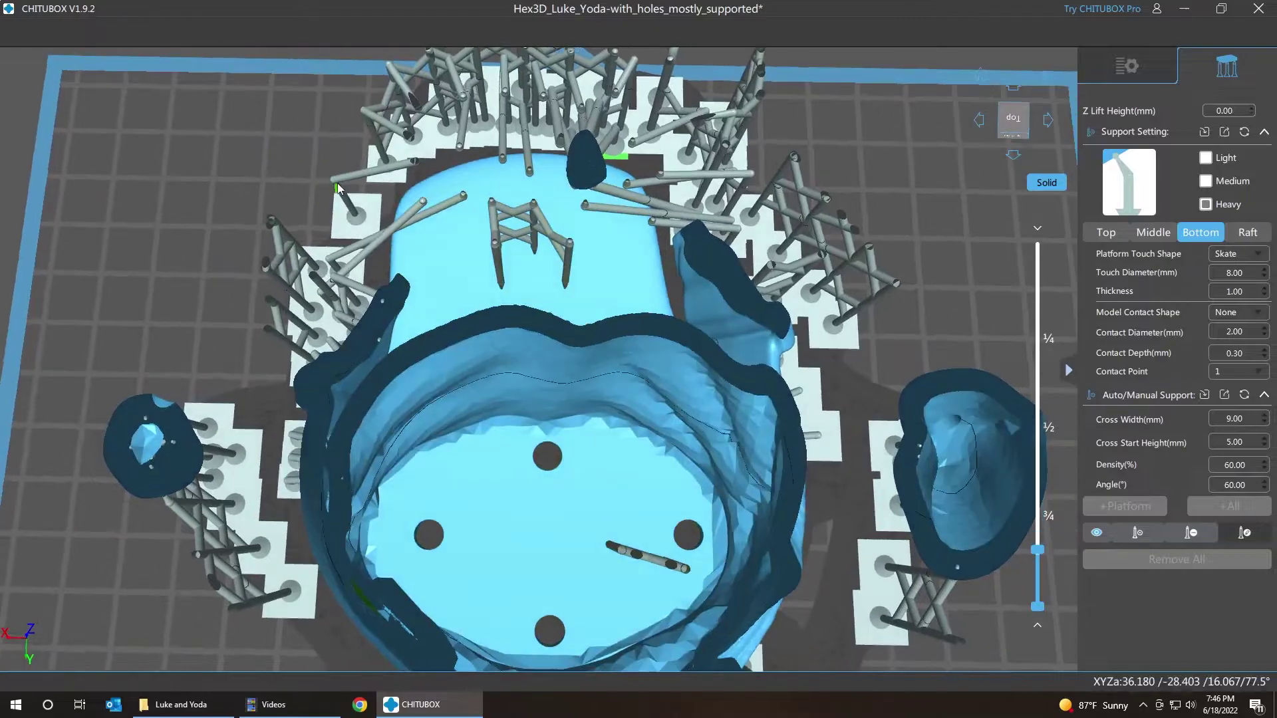
pyautogui.moveTo(337, 183); pyautogui.dragTo(335, 181, button='right')
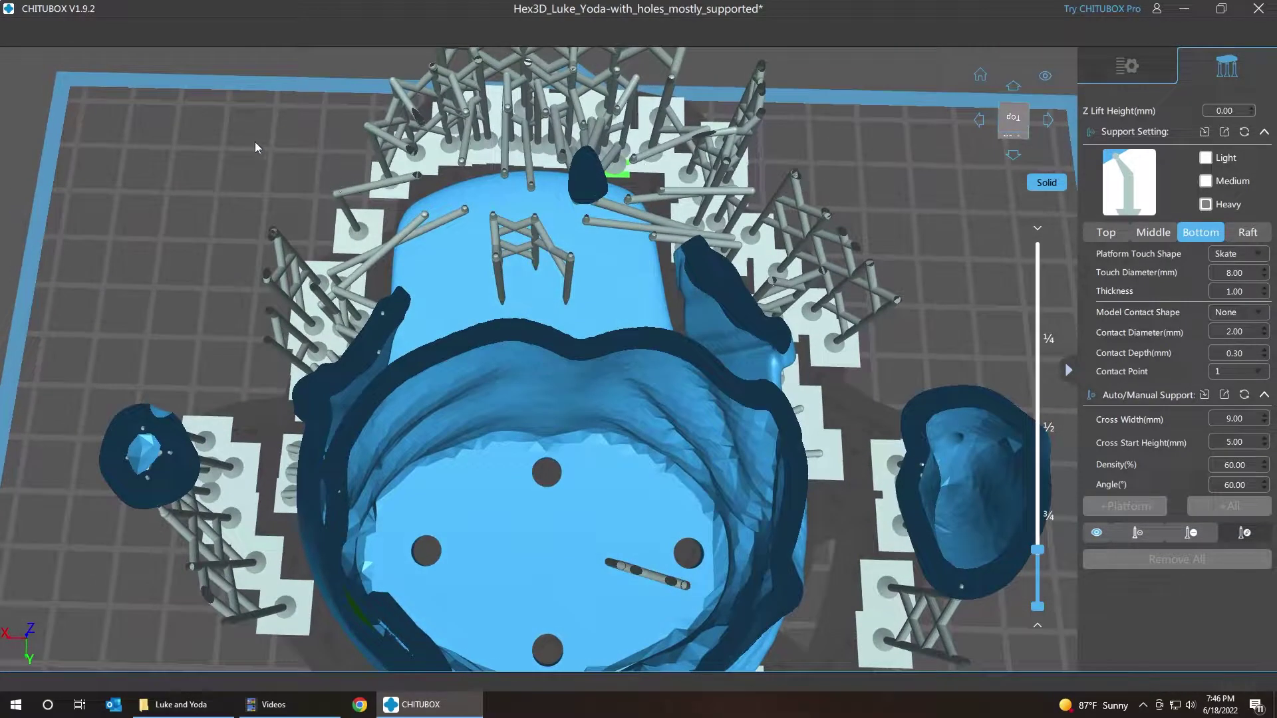
pyautogui.press('Down')
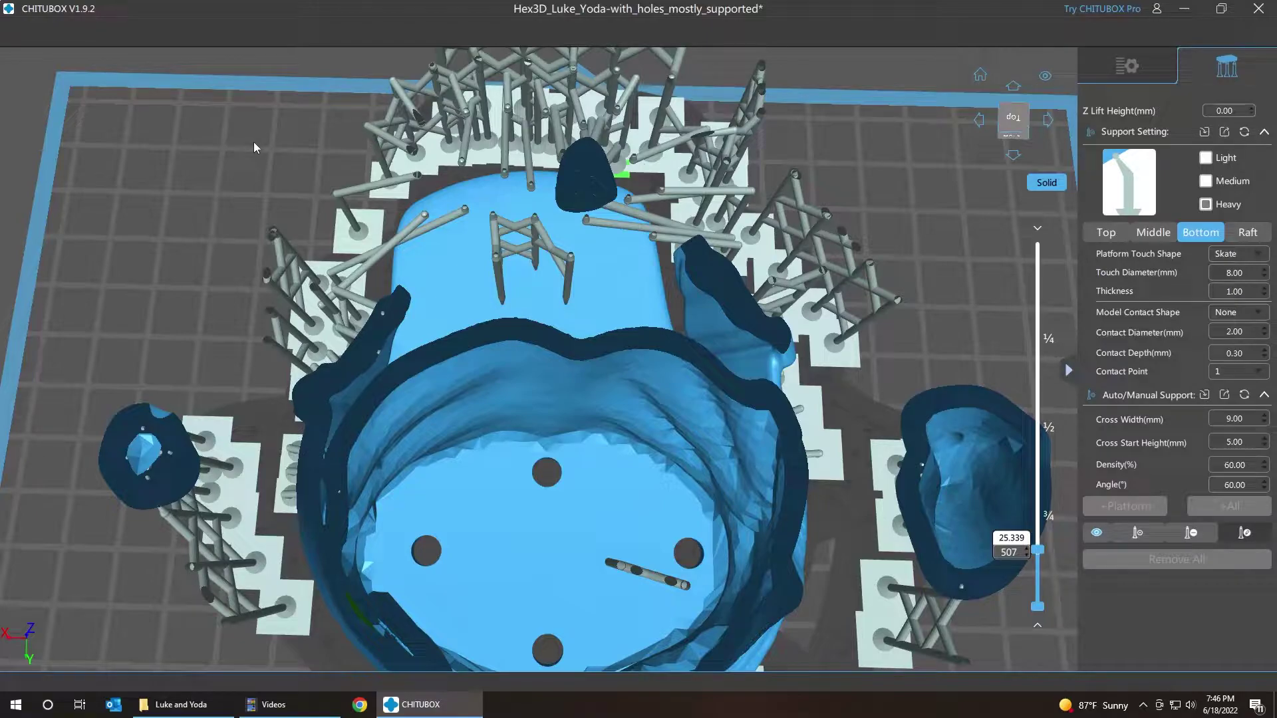
pyautogui.press('Up')
pyautogui.press('Up')
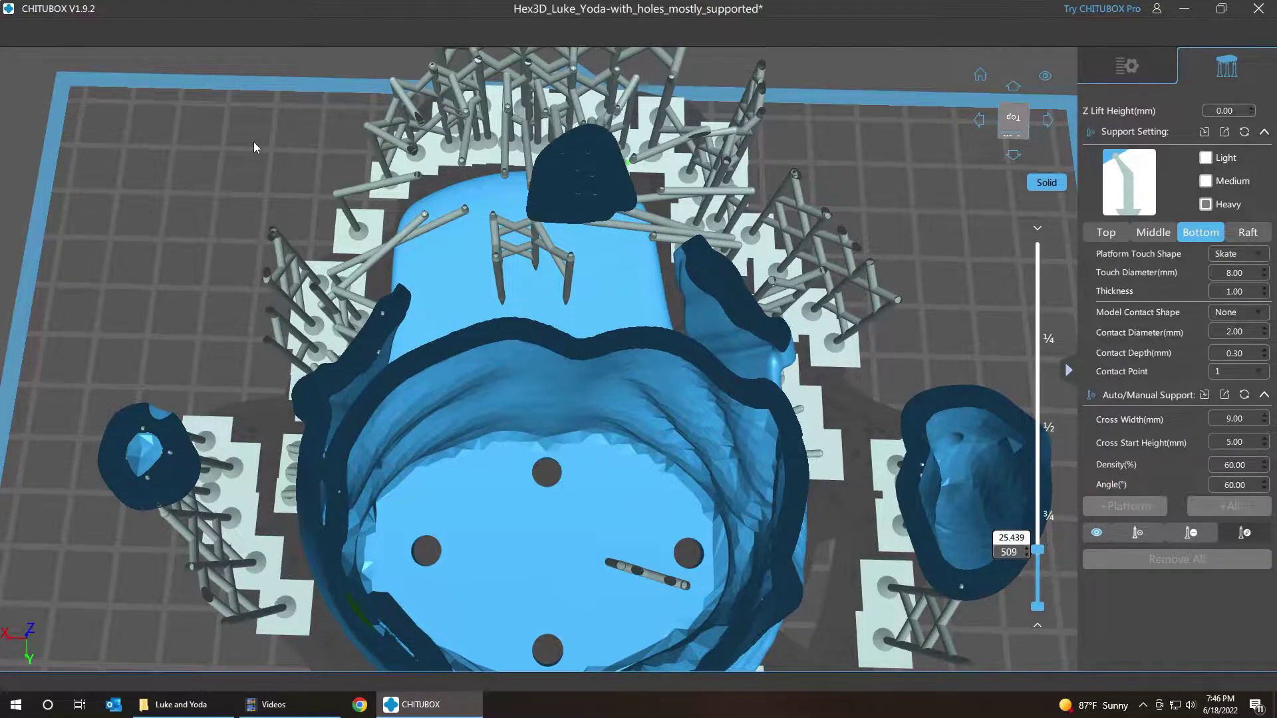
# Step: Step the slice preview up to layer 514 to check how the supported section at the back of the model grows
pyautogui.press('Up')
pyautogui.press('Up')
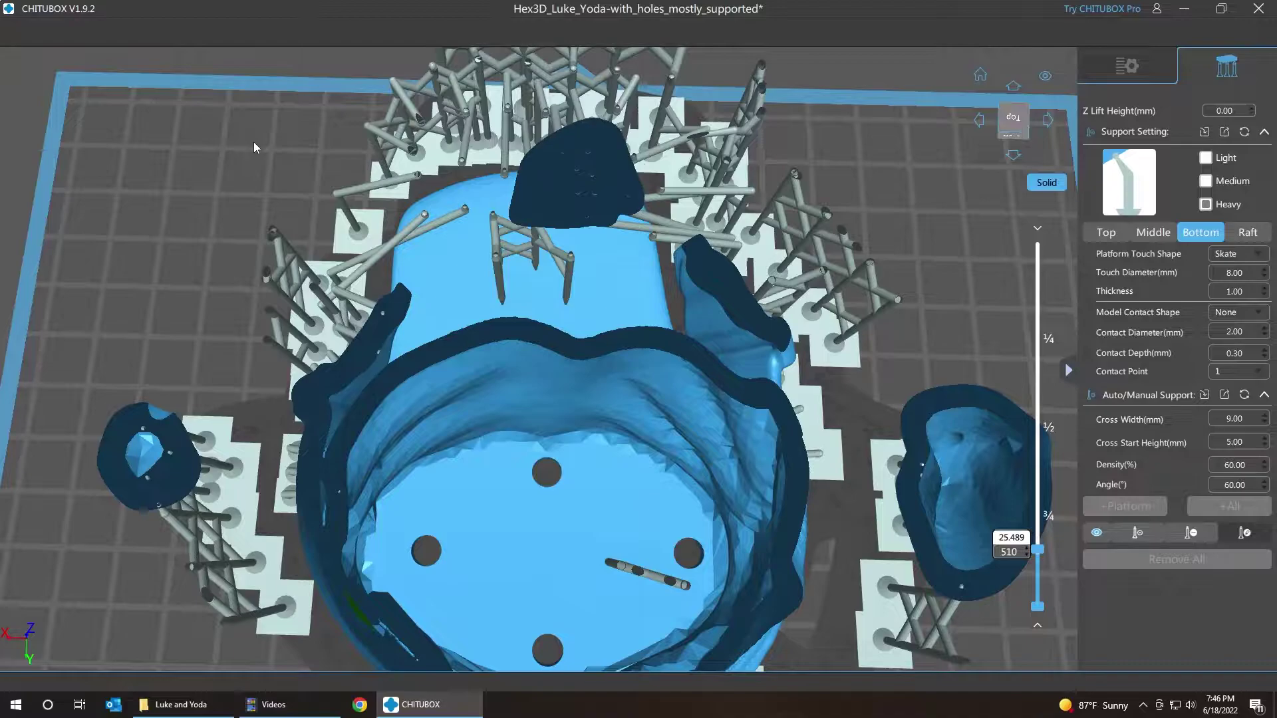
pyautogui.press('Up')
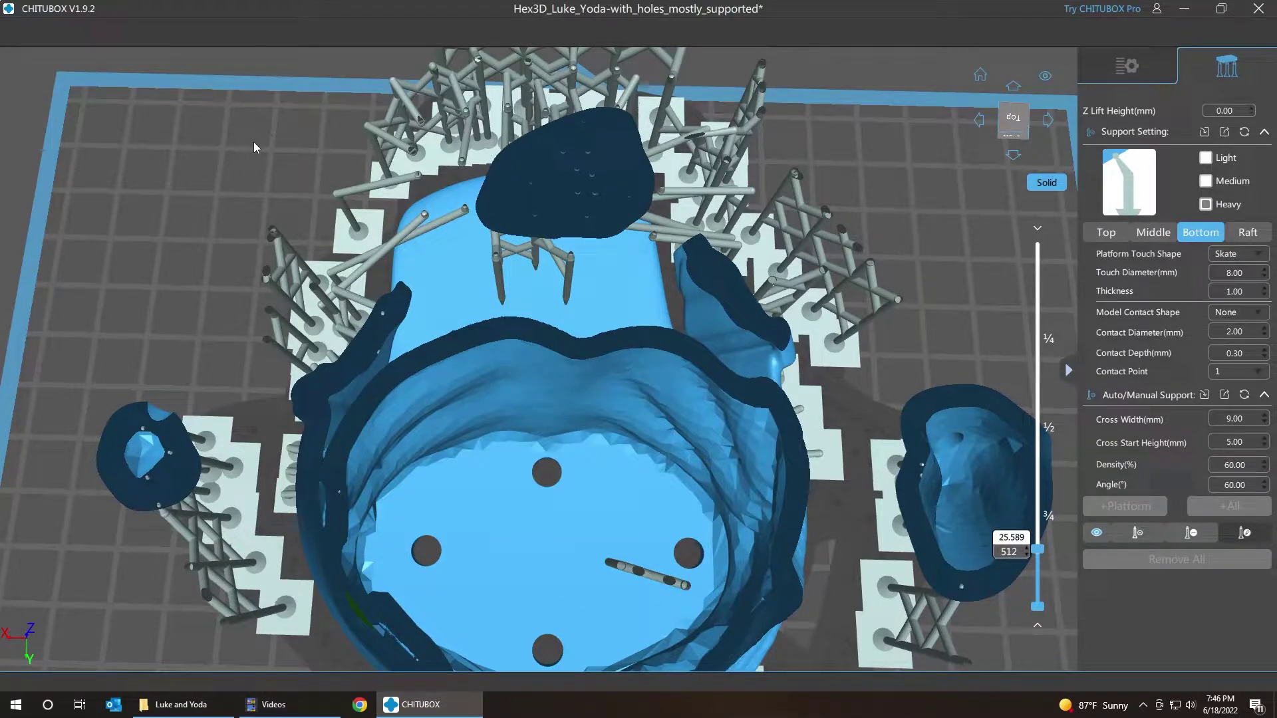
pyautogui.press('Up')
pyautogui.press('Up')
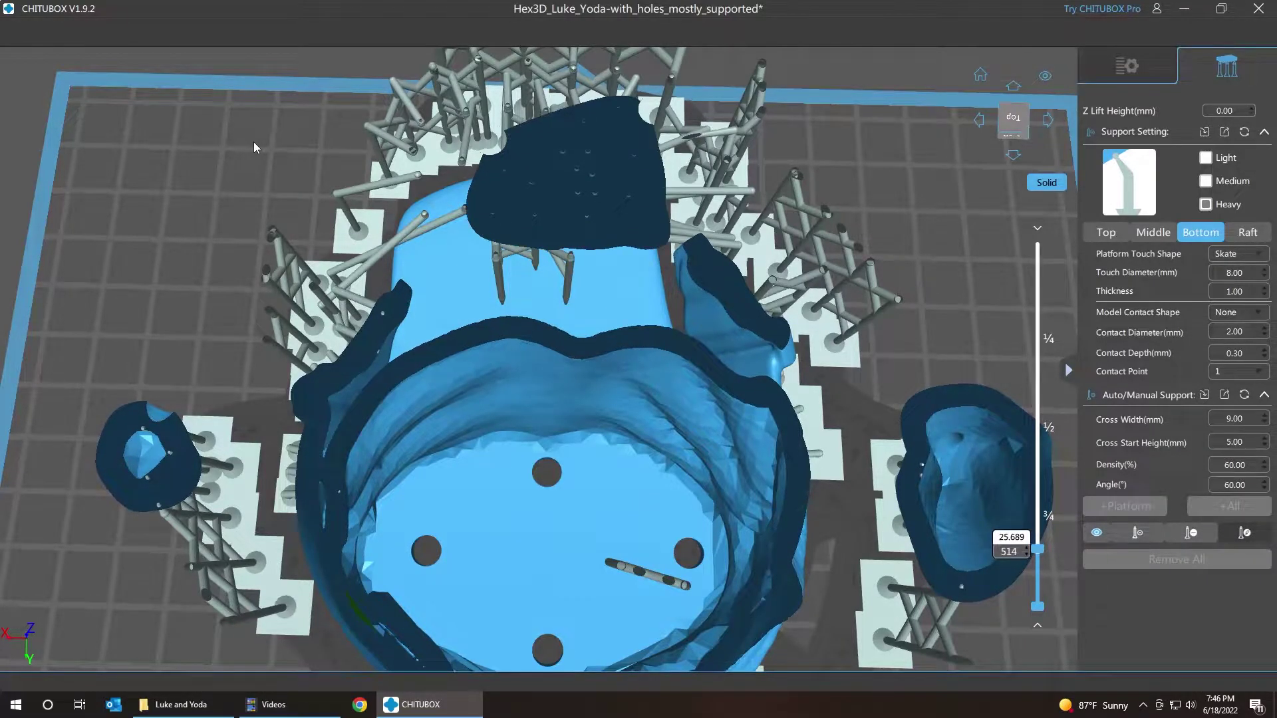
# Step: Compare layers 513 and 514 back and forth to examine the small spot between the growing section and the neighbouring wall
pyautogui.press('Down')
pyautogui.press('Up')
pyautogui.press('Down')
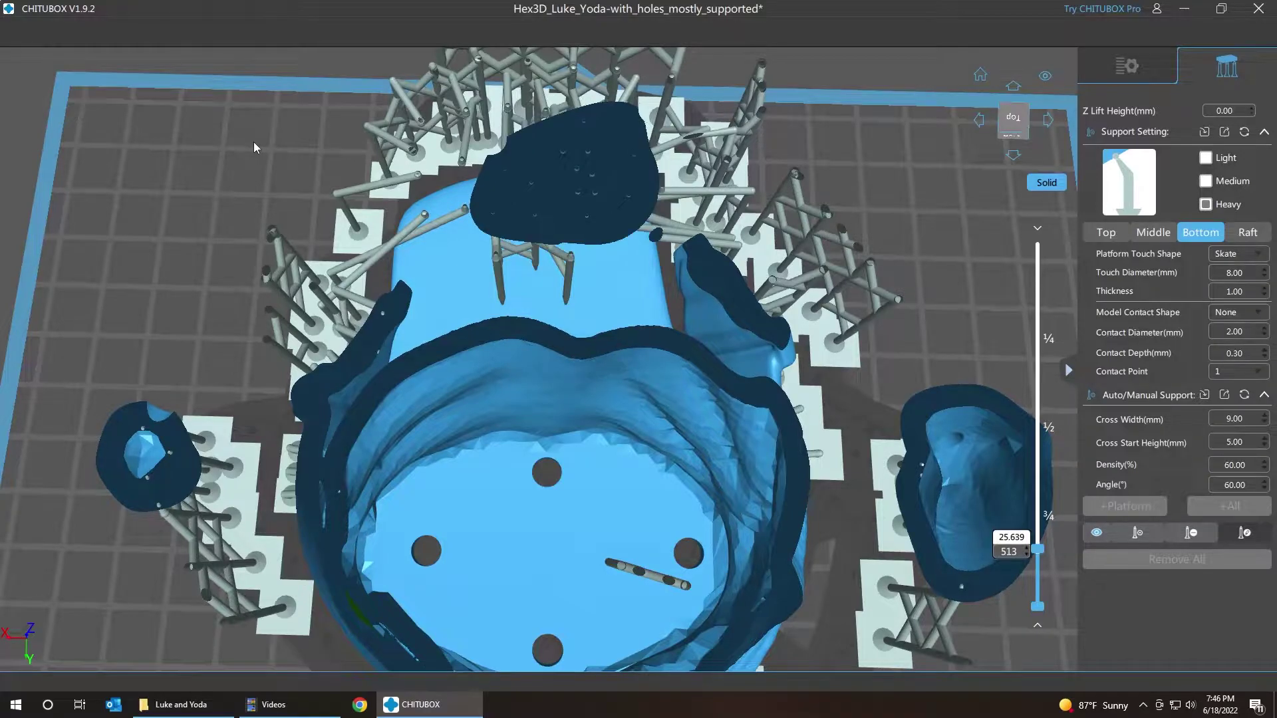
pyautogui.press('Up')
pyautogui.press('Down')
pyautogui.press('Up')
pyautogui.press('Down')
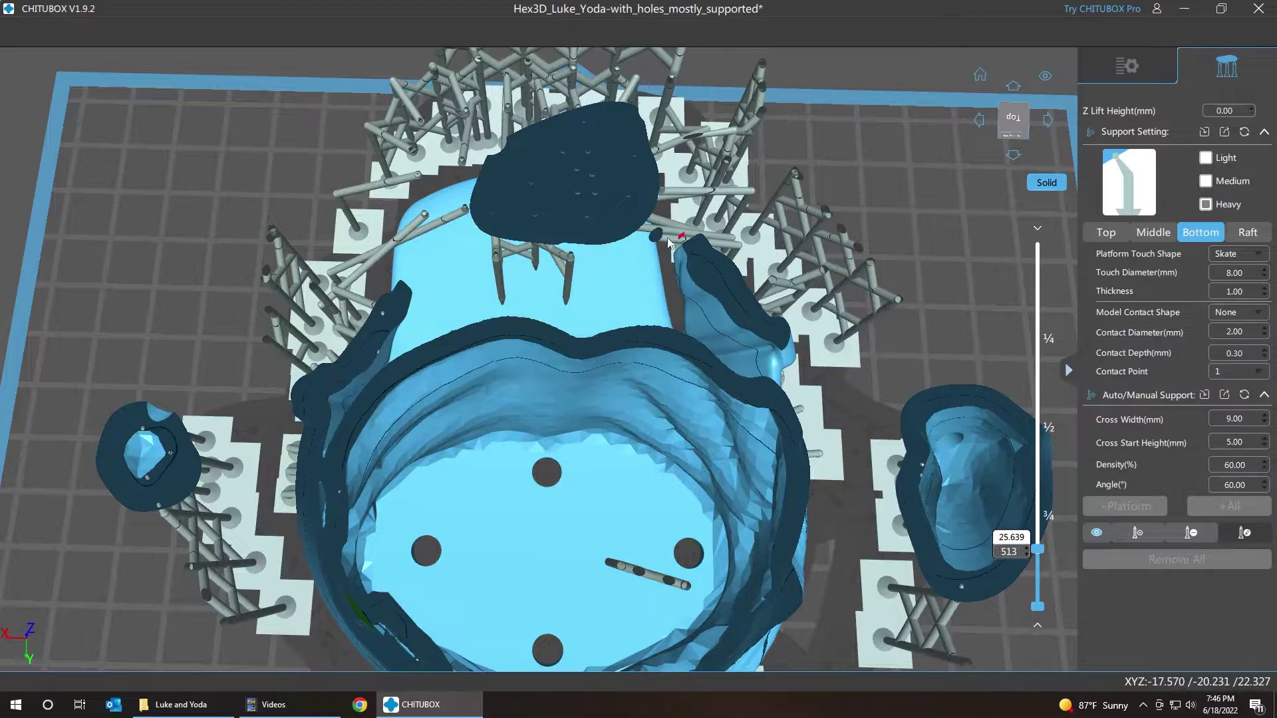
# Step: Step the slice preview up to layer 522 to check the support contacts and drain holes in the flat section
pyautogui.press('Up')
pyautogui.press('Up')
pyautogui.press('Up')
pyautogui.press('Up')
pyautogui.press('Up')
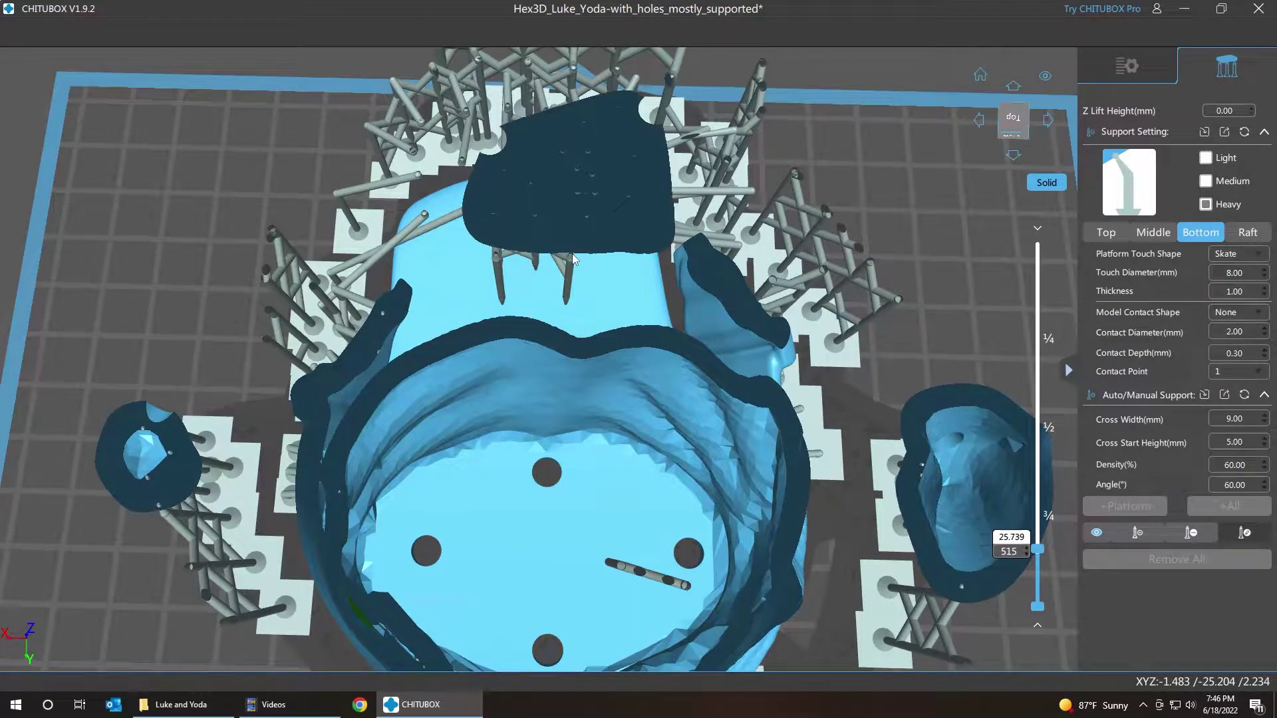
pyautogui.press('Up')
pyautogui.press('Up')
pyautogui.press('Up')
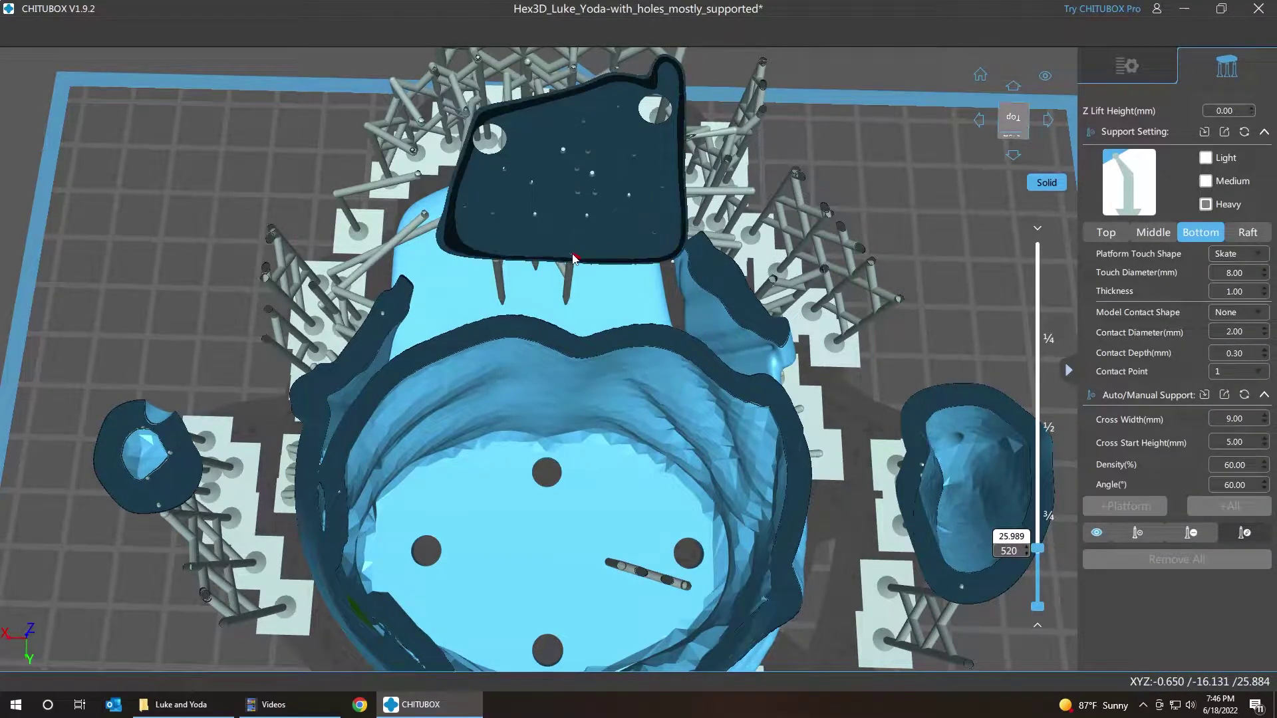
pyautogui.press('Up')
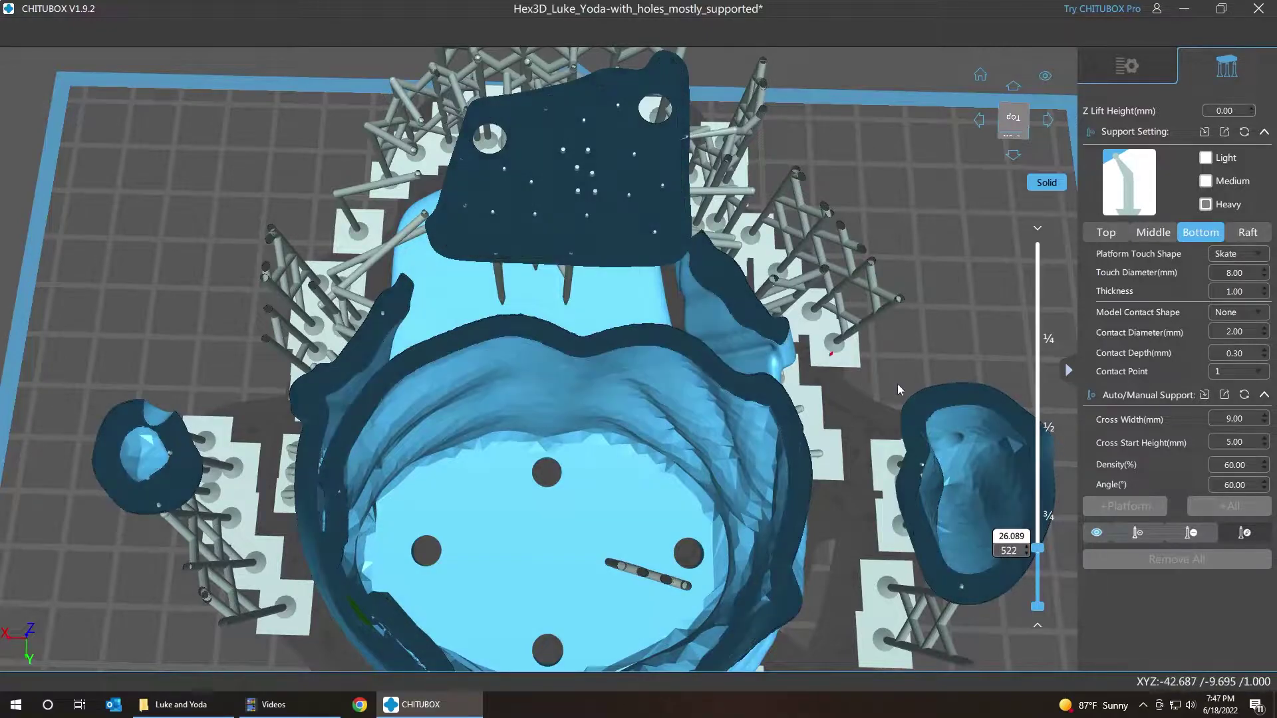
# Step: Advance the slice preview to layer 559 and check the whole cross-section for unsupported islands
pyautogui.scroll(-1, 916, 346)
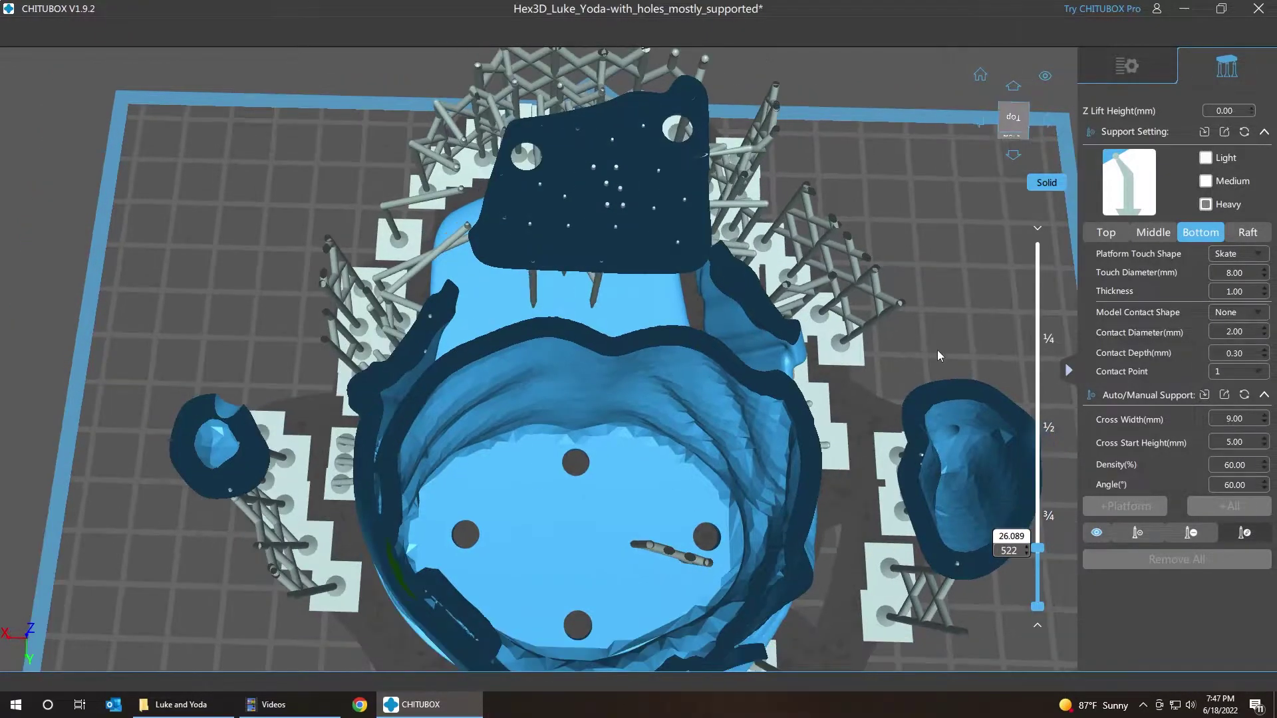
pyautogui.moveTo(929, 337); pyautogui.dragTo(888, 298, button='middle')
pyautogui.press('Up')
pyautogui.press('Up')
pyautogui.press('Up')
pyautogui.press('Up')
pyautogui.press('Up')
pyautogui.press('Up')
pyautogui.press('Up')
pyautogui.press('Up')
pyautogui.press('Up')
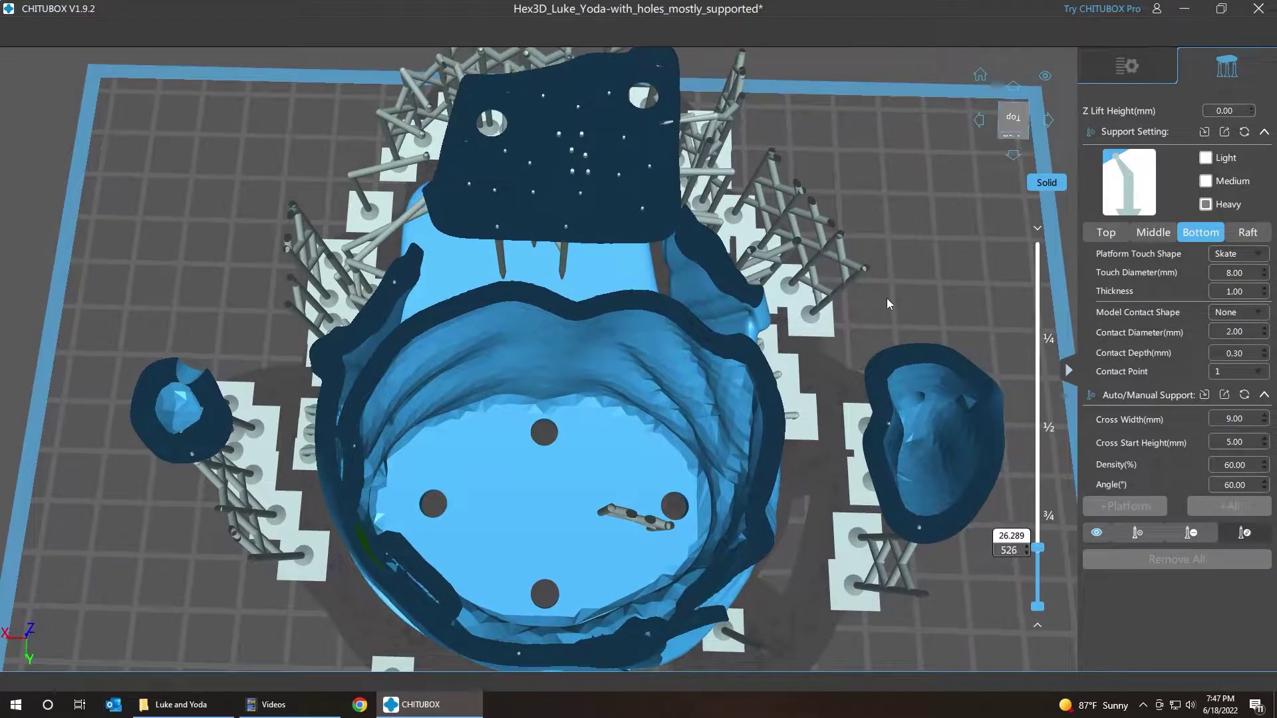
pyautogui.press('Up')
pyautogui.press('Up')
pyautogui.press('Up')
pyautogui.press('Up')
pyautogui.press('Up')
pyautogui.press('Up')
pyautogui.press('Up')
pyautogui.press('Up')
pyautogui.press('Up')
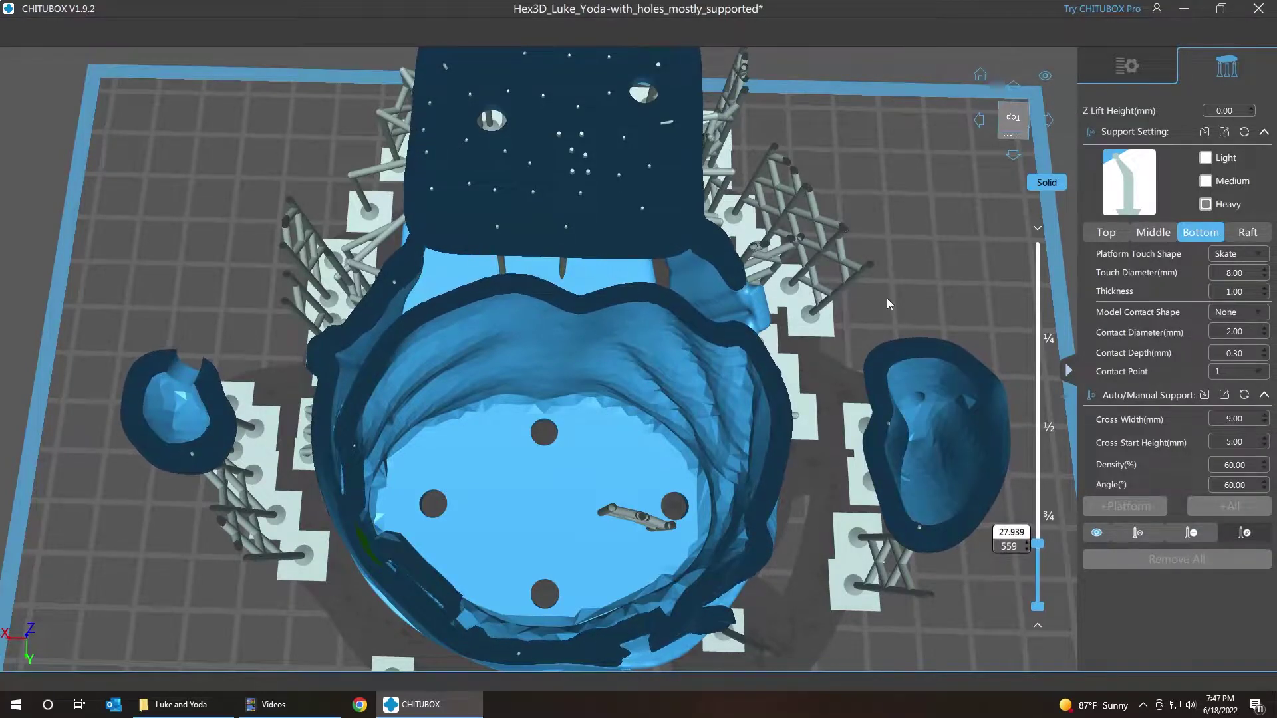
# Step: Advance the slice preview to layer 612, examining the rear block's floor and hollow interior for islands
pyautogui.press('Up')
pyautogui.press('Up')
pyautogui.press('Up')
pyautogui.press('Up')
pyautogui.press('Up')
pyautogui.press('Up')
pyautogui.press('Up')
pyautogui.press('Up')
pyautogui.press('Up')
pyautogui.press('Up')
pyautogui.press('Up')
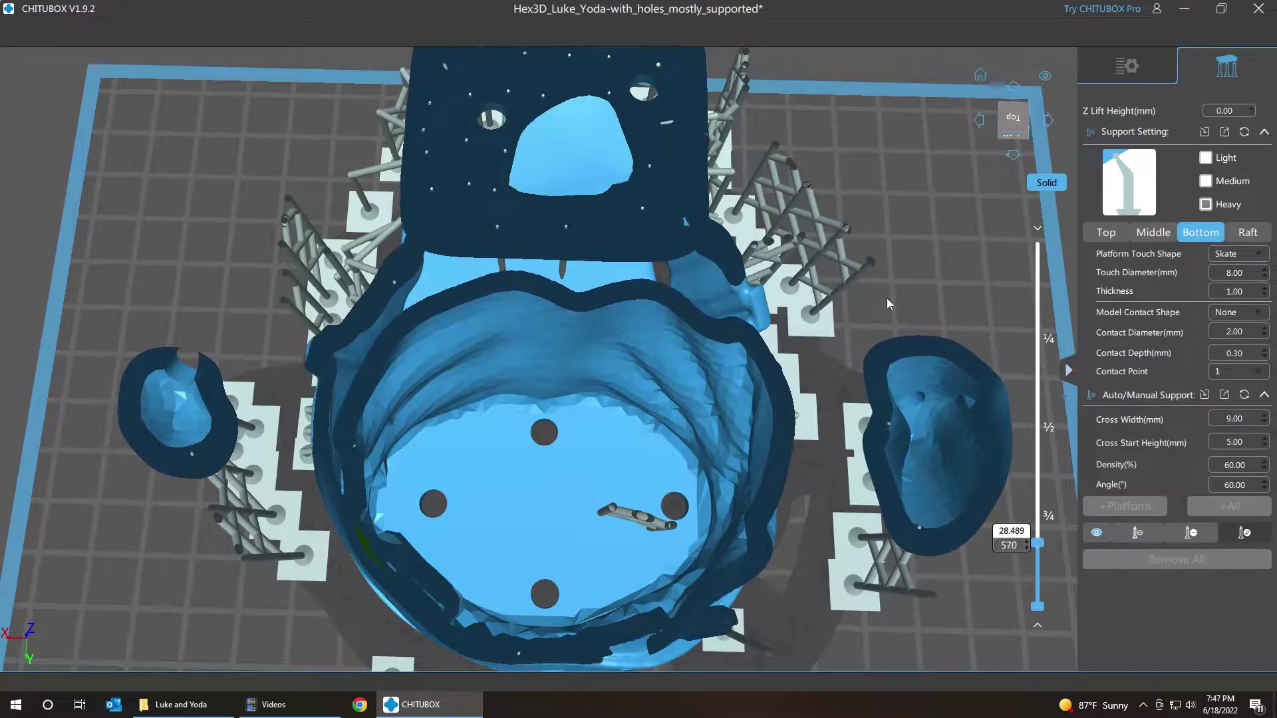
pyautogui.press('Up')
pyautogui.press('Up')
pyautogui.press('Up')
pyautogui.press('Up')
pyautogui.press('Up')
pyautogui.press('Up')
pyautogui.press('Up')
pyautogui.press('Up')
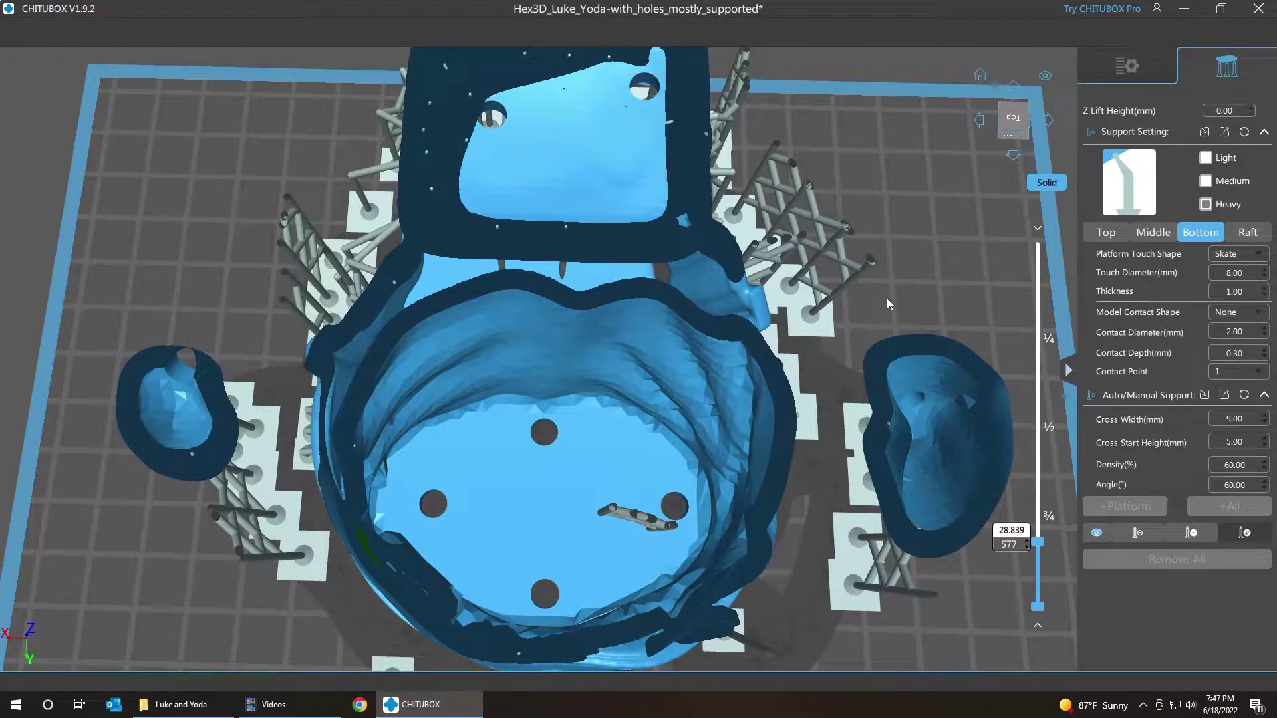
pyautogui.press('Up')
pyautogui.press('Up')
pyautogui.press('Up')
pyautogui.press('Up')
pyautogui.press('Up')
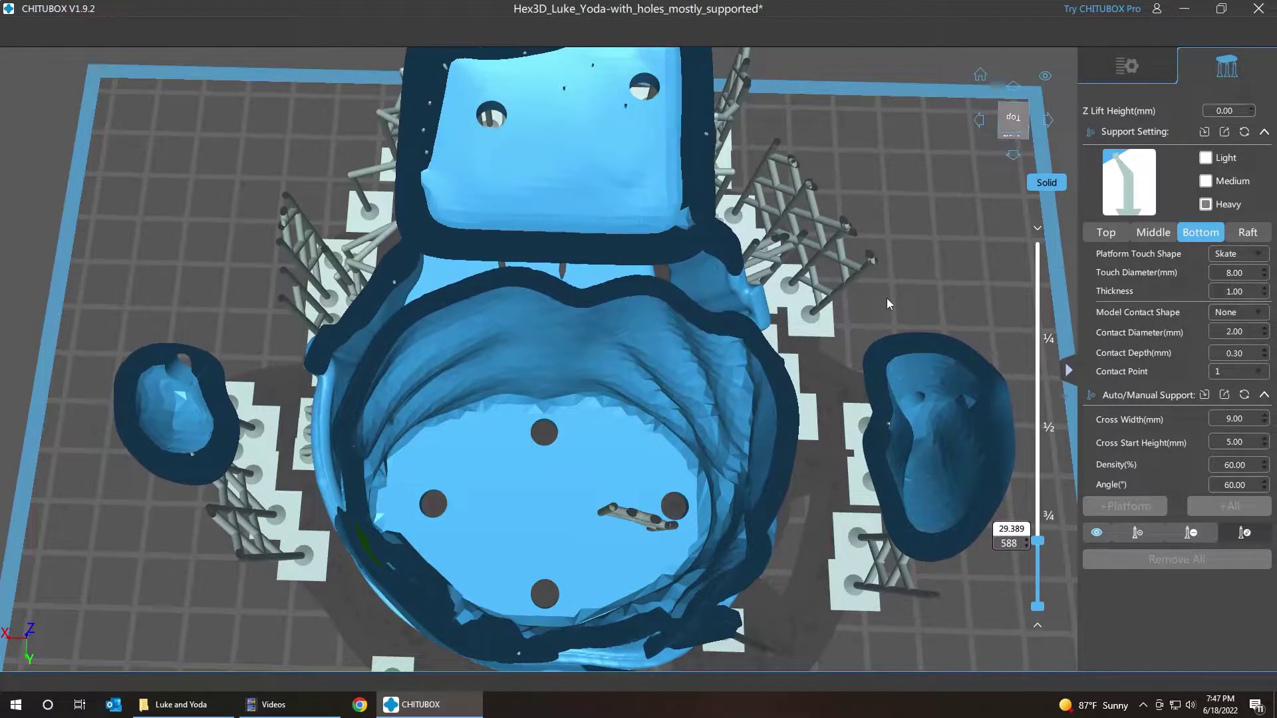
pyautogui.press('Up')
pyautogui.press('Up')
pyautogui.press('Up')
pyautogui.press('Up')
pyautogui.press('Up')
pyautogui.press('Up')
pyautogui.press('Up')
pyautogui.press('Up')
pyautogui.press('Up')
pyautogui.press('Up')
pyautogui.press('Up')
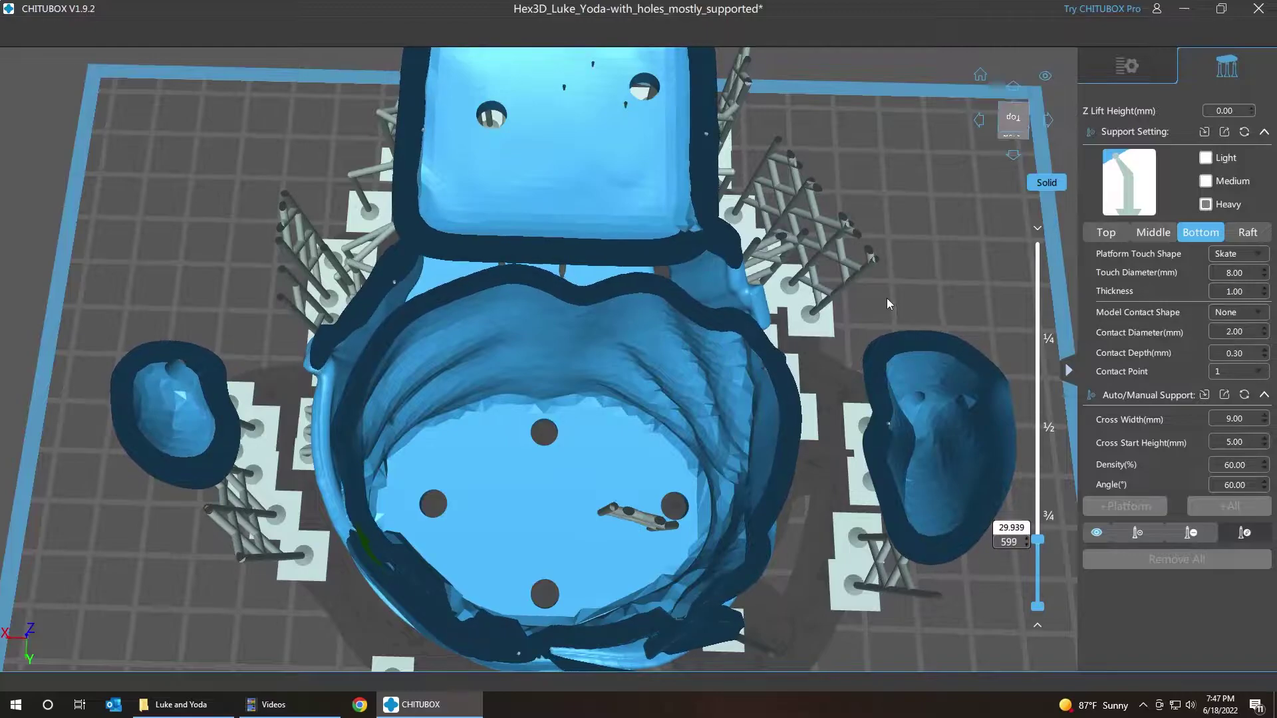
pyautogui.press('Up')
pyautogui.press('Up')
pyautogui.press('Up')
pyautogui.press('Up')
pyautogui.press('Up')
pyautogui.press('Up')
pyautogui.press('Up')
pyautogui.press('Up')
pyautogui.press('Up')
pyautogui.press('Up')
# Step: With the entire cross-section in view, advance the slice preview to layer 682 and inspect the walls and side parts for islands
pyautogui.scroll(-1, 887, 298)
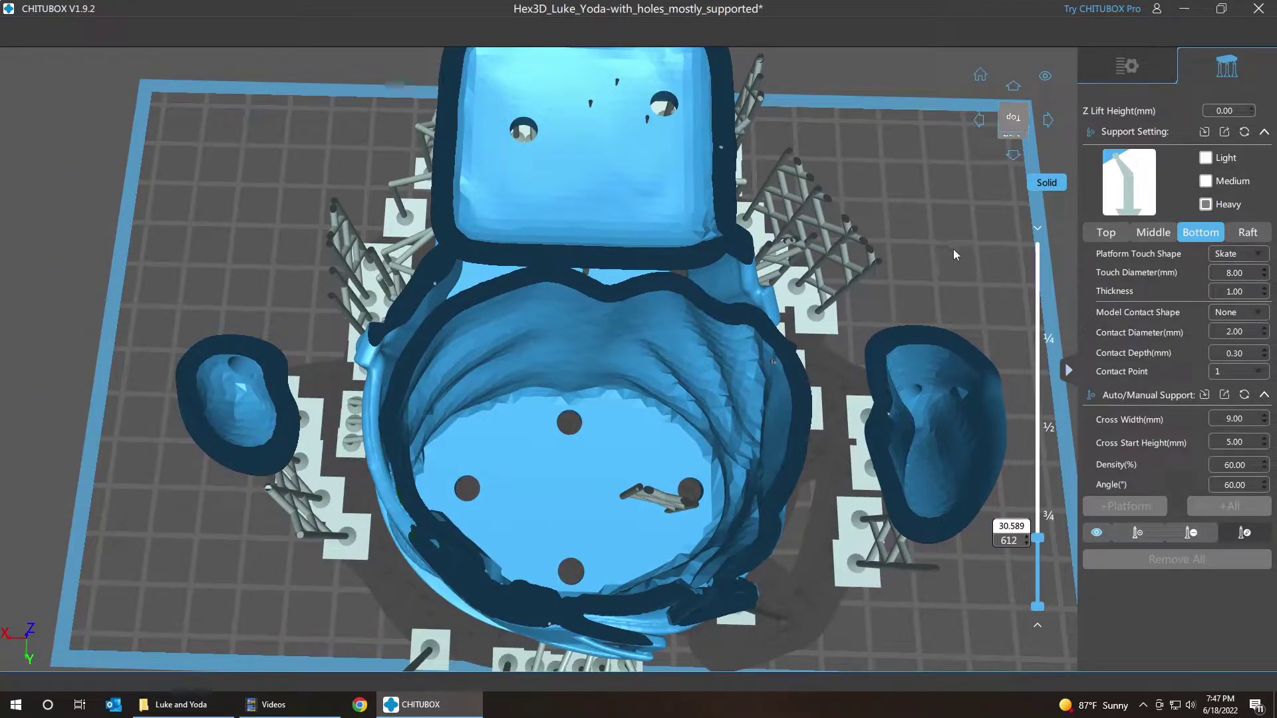
pyautogui.scroll(-3, 947, 239)
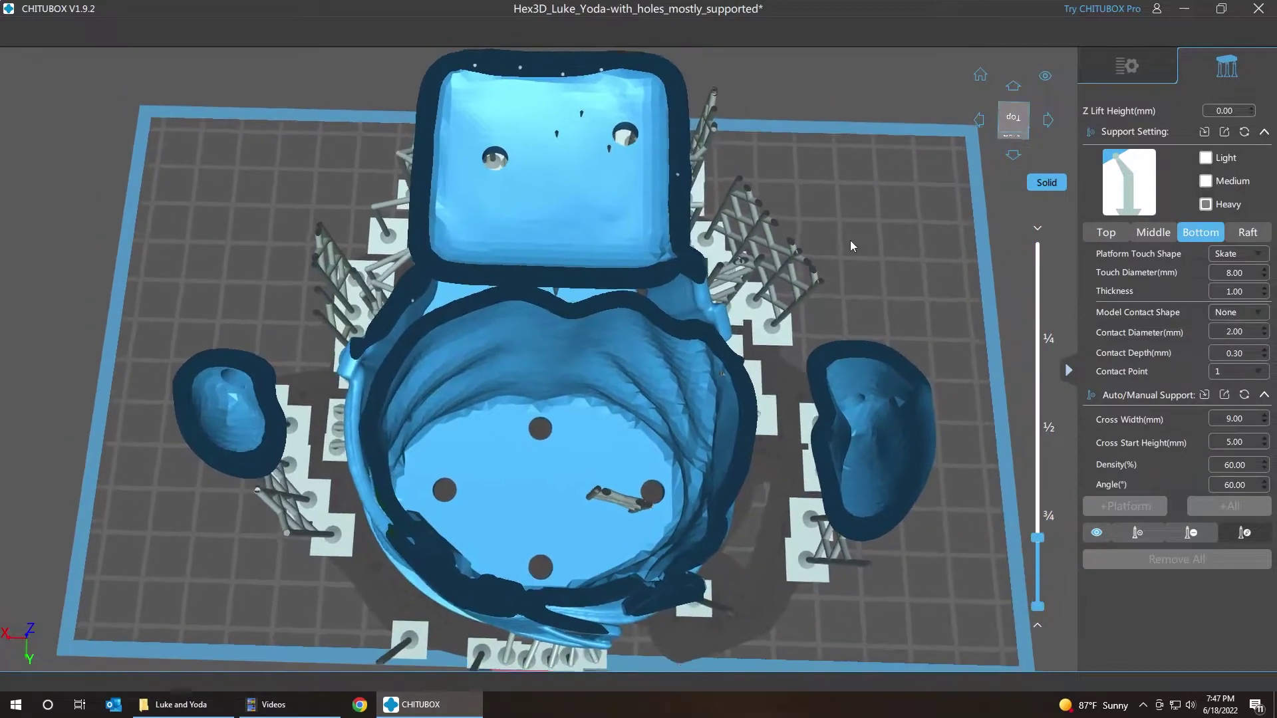
pyautogui.moveTo(850, 241); pyautogui.dragTo(832, 261)
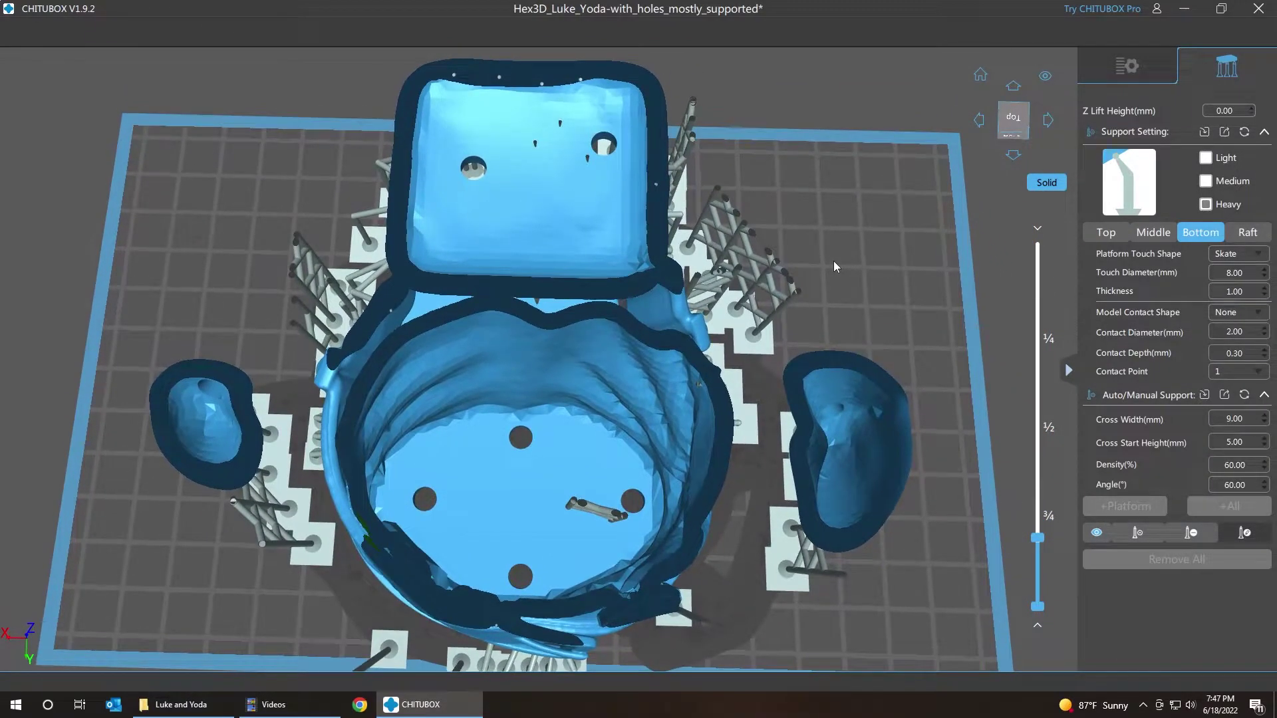
pyautogui.press('Up')
pyautogui.press('Up')
pyautogui.press('Up')
pyautogui.press('Up')
pyautogui.press('Up')
pyautogui.press('Up')
pyautogui.press('Up')
pyautogui.press('Up')
pyautogui.press('Up')
pyautogui.press('Up')
pyautogui.press('Up')
pyautogui.press('Up')
pyautogui.press('Up')
pyautogui.press('Up')
pyautogui.press('Up')
pyautogui.press('Up')
pyautogui.press('Up')
pyautogui.press('Up')
pyautogui.press('Up')
pyautogui.press('Up')
pyautogui.press('Up')
pyautogui.press('Up')
pyautogui.press('Up')
pyautogui.press('Up')
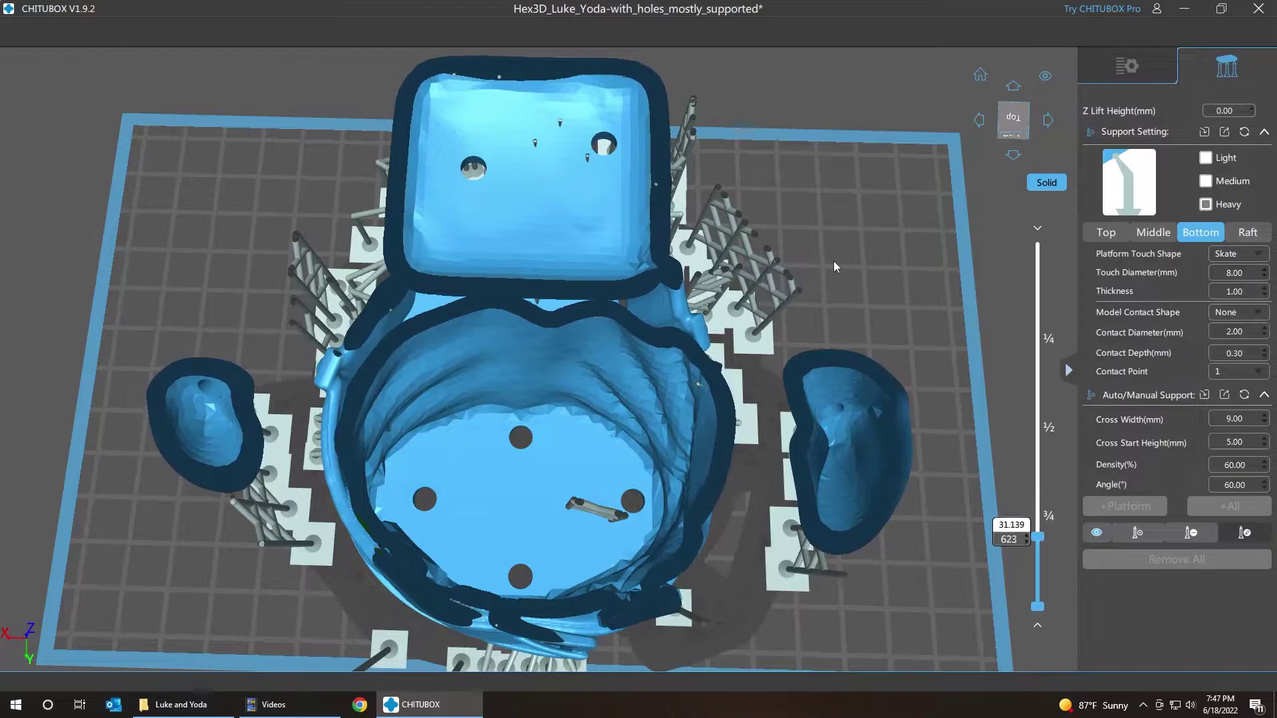
pyautogui.press('Up')
pyautogui.press('Up')
pyautogui.press('Up')
pyautogui.press('Up')
pyautogui.press('Up')
pyautogui.press('Up')
pyautogui.press('Up')
pyautogui.press('Up')
pyautogui.press('Up')
pyautogui.press('Up')
pyautogui.press('Up')
pyautogui.press('Up')
pyautogui.press('Up')
pyautogui.press('Up')
pyautogui.press('Up')
pyautogui.press('Up')
pyautogui.press('Up')
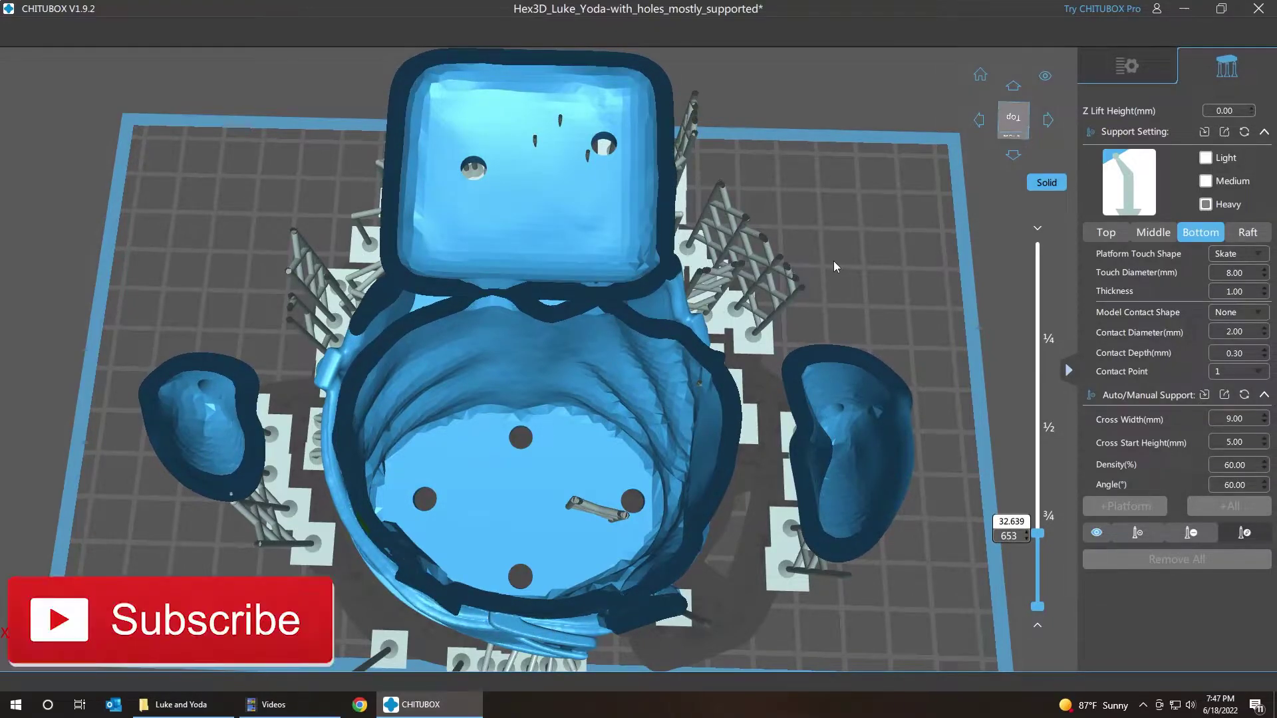
pyautogui.press('Up')
pyautogui.press('Up')
pyautogui.press('Up')
pyautogui.press('Up')
pyautogui.press('Up')
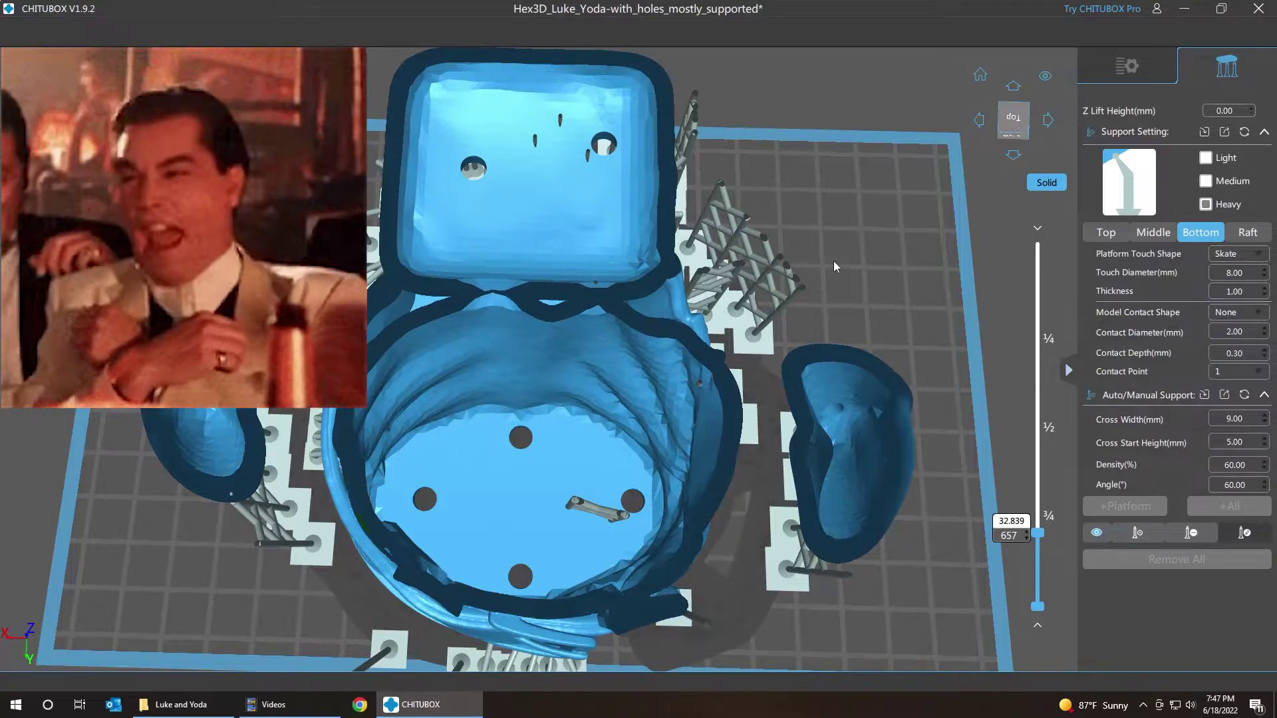
pyautogui.press('Up')
pyautogui.press('Up')
pyautogui.press('Up')
pyautogui.press('Up')
pyautogui.press('Up')
pyautogui.press('Up')
pyautogui.press('Up')
pyautogui.press('Up')
pyautogui.press('Up')
pyautogui.press('Up')
pyautogui.press('Up')
pyautogui.press('Up')
pyautogui.press('Up')
pyautogui.press('Up')
pyautogui.press('Up')
pyautogui.press('Up')
pyautogui.press('Up')
pyautogui.press('Up')
pyautogui.press('Up')
pyautogui.press('Up')
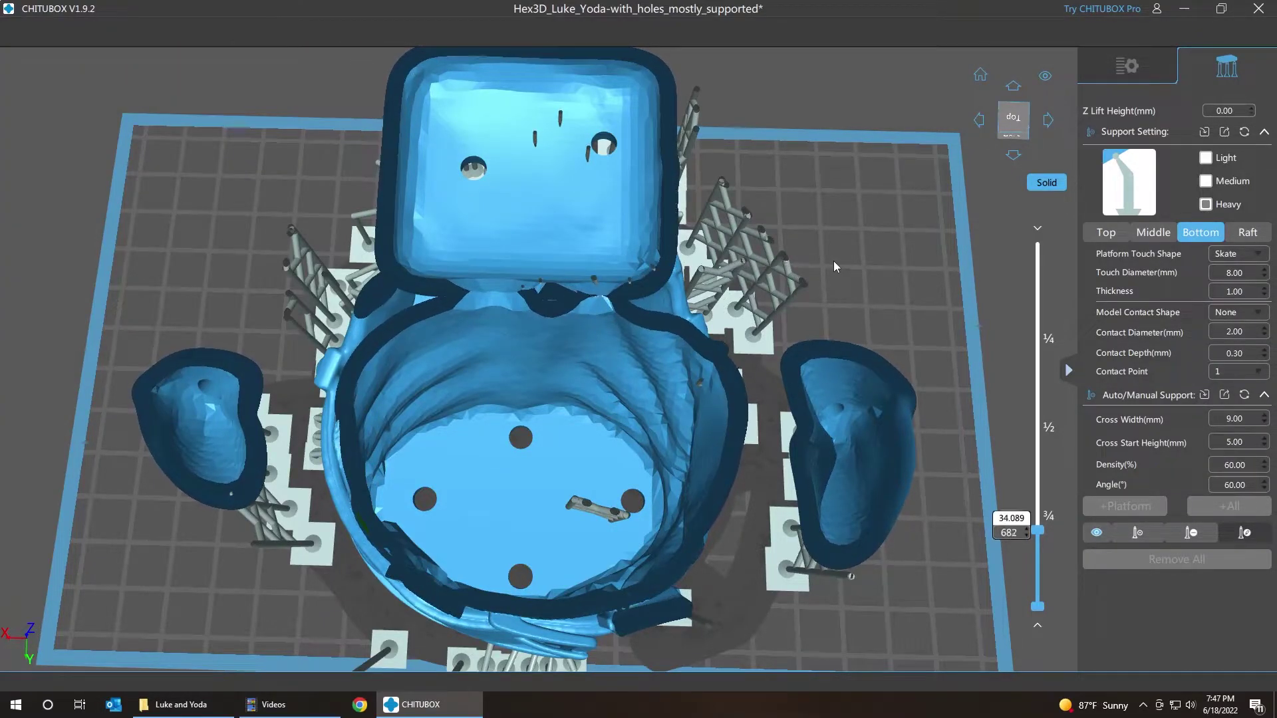
# Step: Advance the slice preview to layer 719, checking the rear block, torso walls and side parts for unsupported islands
pyautogui.press('Up')
pyautogui.press('Up')
pyautogui.press('Up')
pyautogui.press('Up')
pyautogui.press('Up')
pyautogui.press('Up')
pyautogui.press('Up')
pyautogui.press('Up')
pyautogui.press('Up')
pyautogui.press('Up')
pyautogui.press('Up')
pyautogui.press('Up')
pyautogui.press('Up')
pyautogui.press('Up')
pyautogui.press('Up')
pyautogui.press('Up')
pyautogui.press('Up')
pyautogui.press('Up')
pyautogui.press('Up')
pyautogui.press('Up')
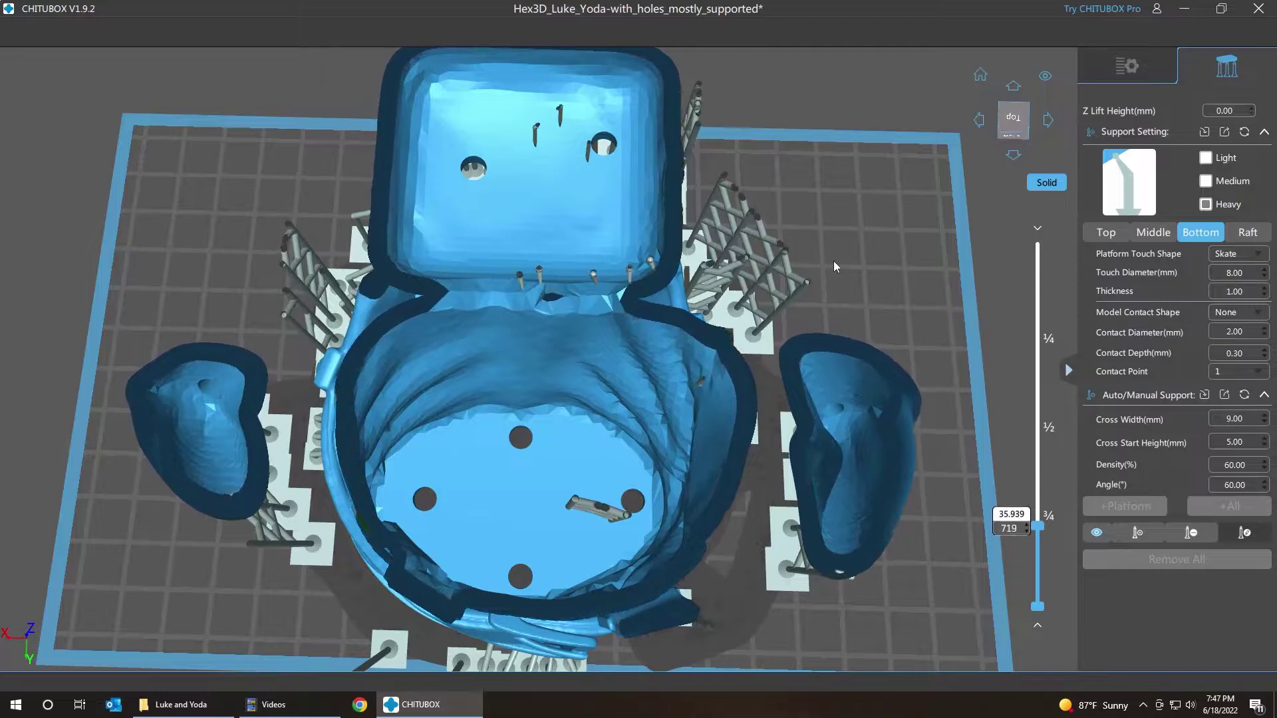
# Step: Advance the slice preview to layer 826, checking the interior supports and outer walls for islands
pyautogui.press('Up')
pyautogui.press('Up')
pyautogui.press('Up')
pyautogui.press('Up')
pyautogui.press('Up')
pyautogui.press('Up')
pyautogui.press('Up')
pyautogui.press('Up')
pyautogui.press('Up')
pyautogui.press('Up')
pyautogui.press('Up')
pyautogui.press('Up')
pyautogui.press('Up')
pyautogui.press('Up')
pyautogui.press('Up')
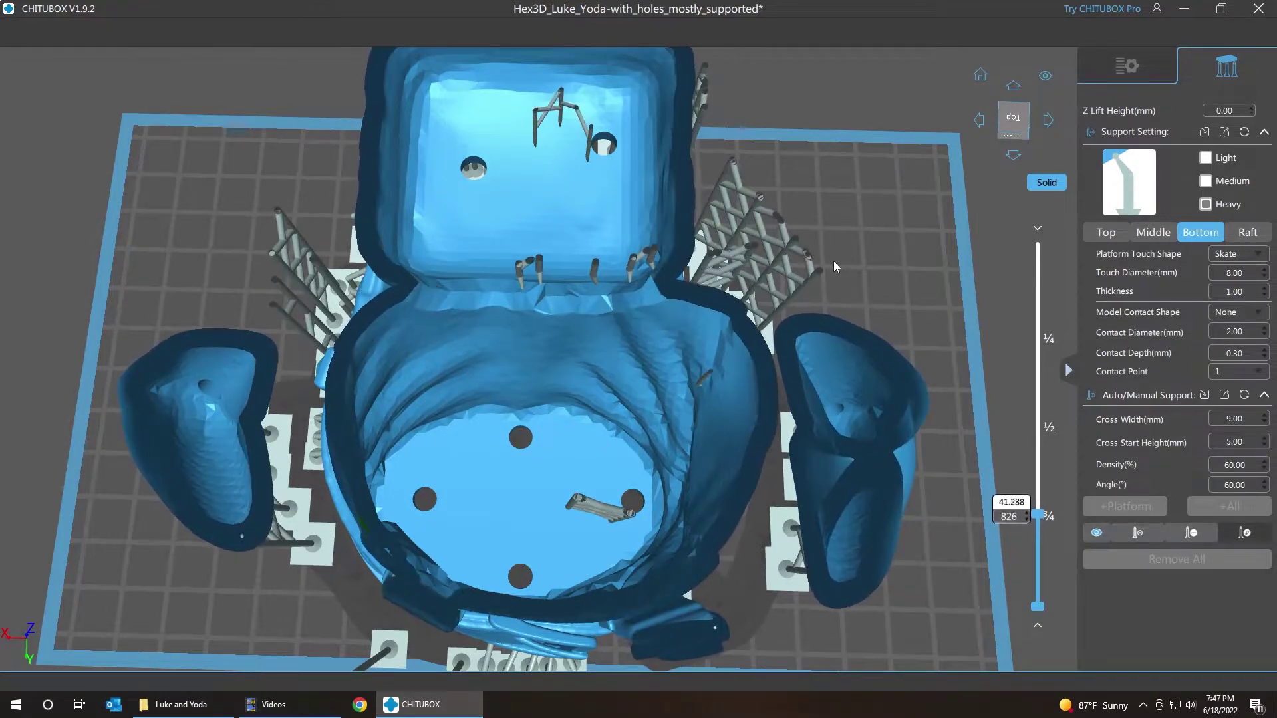
# Step: Run the slice preview up through layer 989, checking the walls, arms and front parts for islands
pyautogui.press('Up')
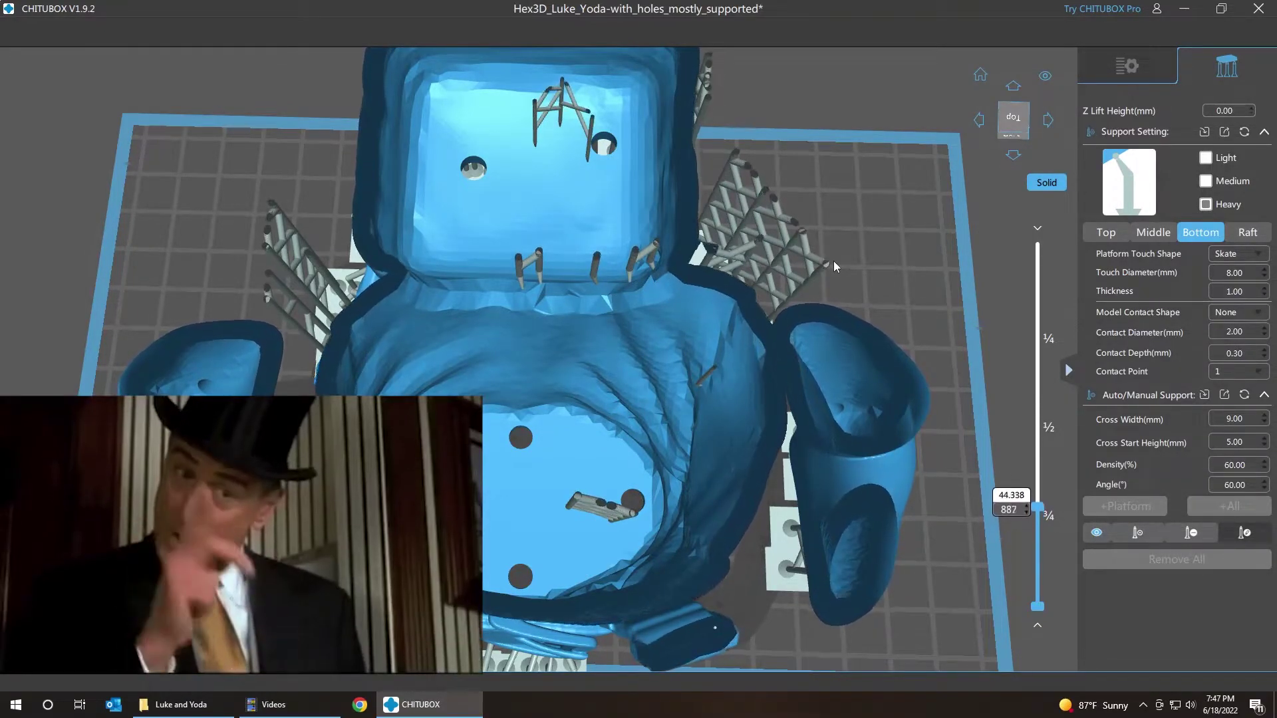
pyautogui.press('Up')
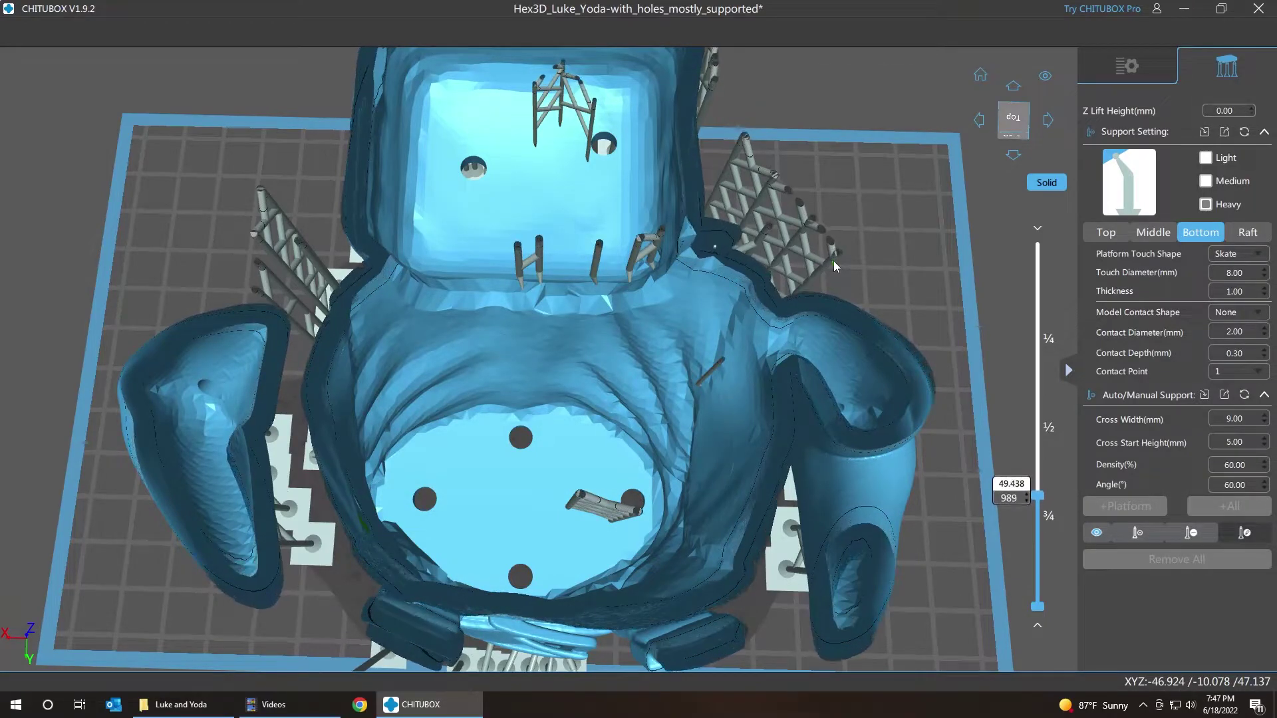
pyautogui.press('Up')
pyautogui.scroll(-2, 832, 261)
pyautogui.scroll(1, 924, 220)
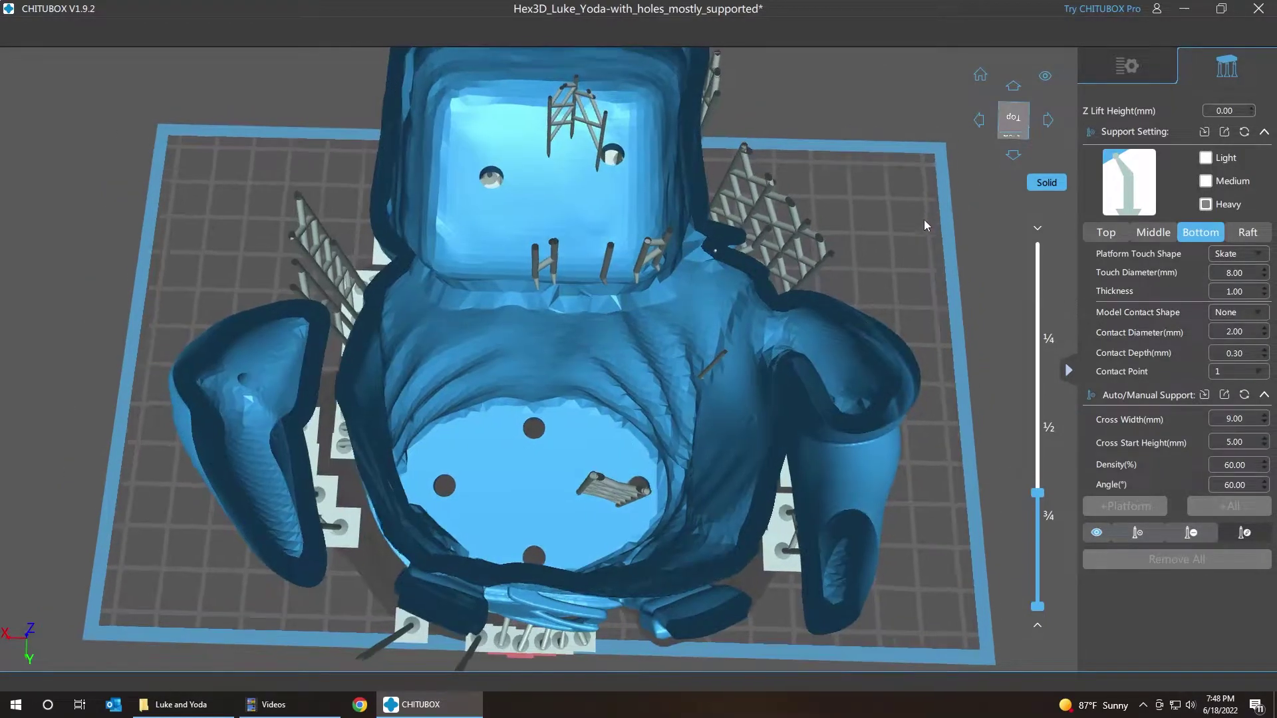
# Step: Run the slice preview up to layer 1493 from a more tilted view, checking the shoulders and hands for islands
pyautogui.moveTo(924, 219); pyautogui.dragTo(915, 269, button='middle')
pyautogui.press('Up')
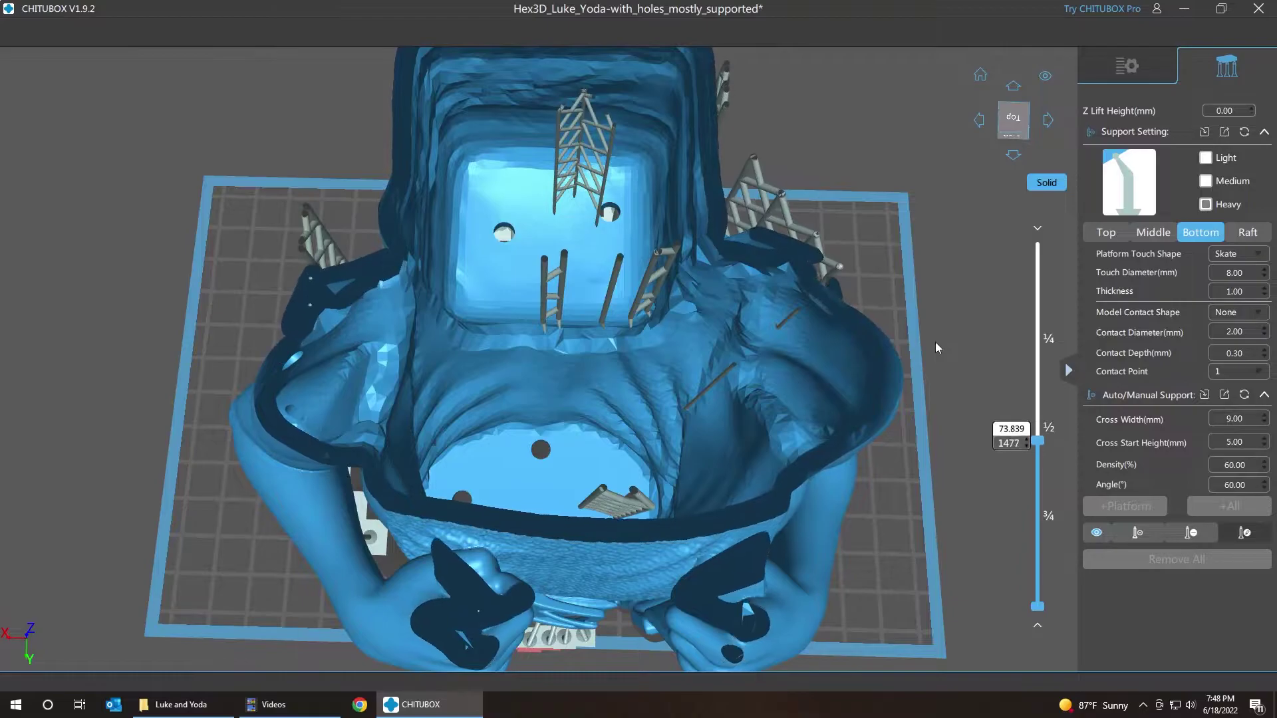
pyautogui.press('Up')
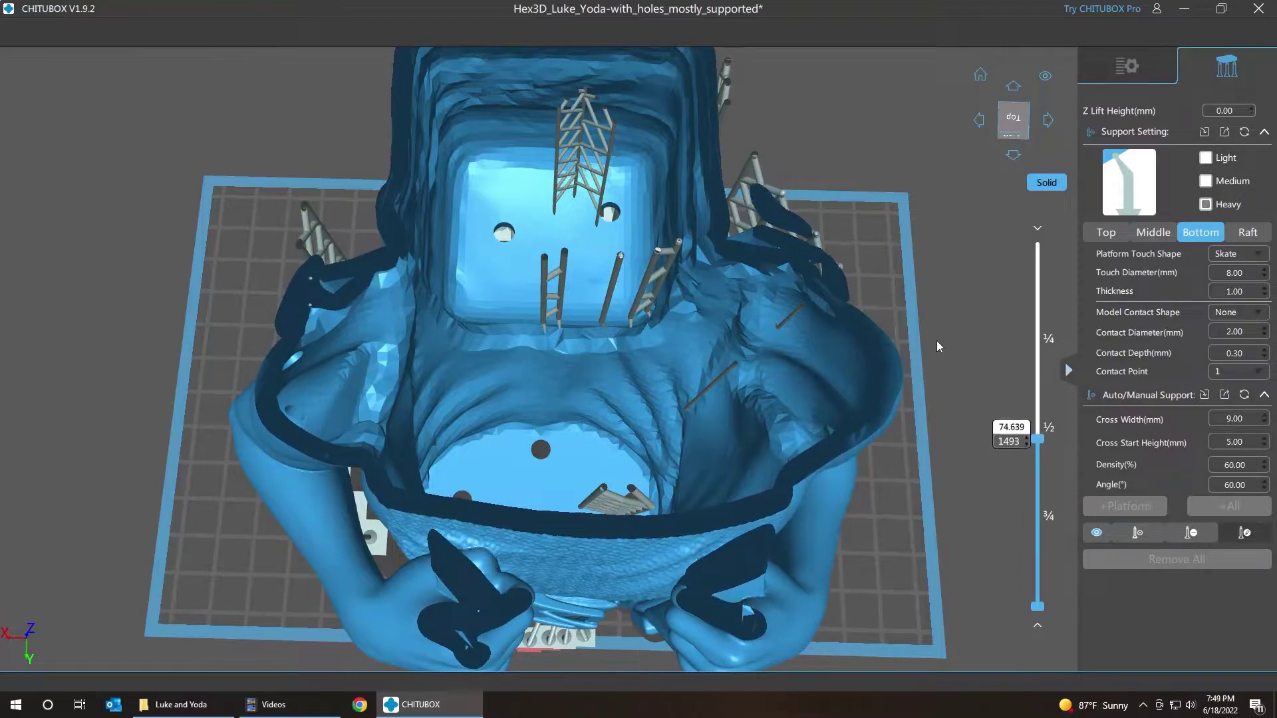
# Step: Step the slice preview back to layer 1446 and examine the shoulder strap area beside the outer supports up close
pyautogui.press('Down')
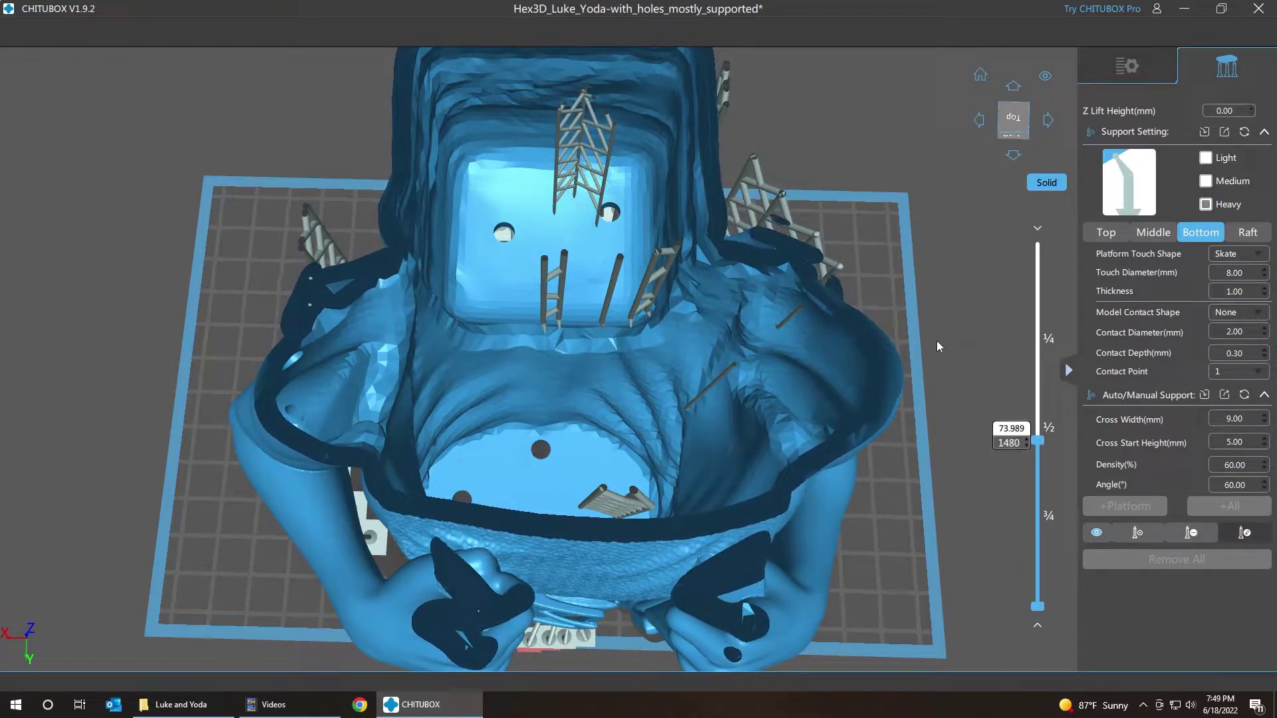
pyautogui.press('Down')
pyautogui.press('Down')
pyautogui.press('Down')
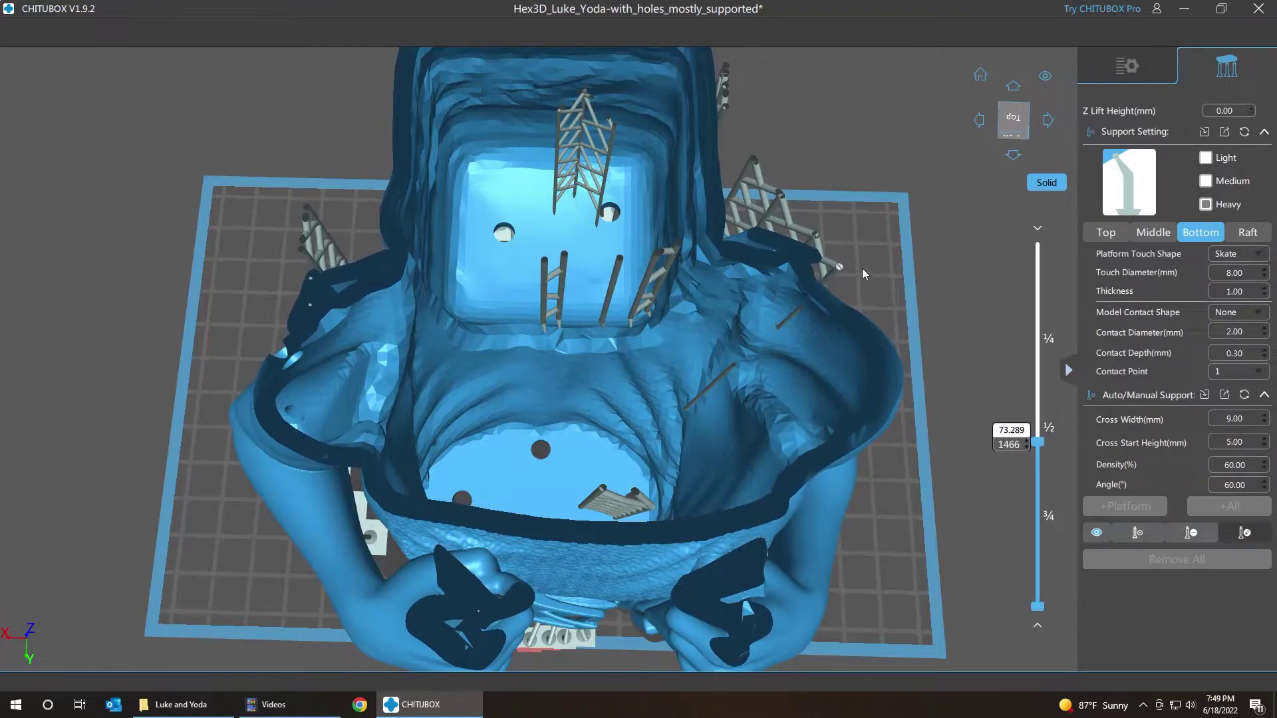
pyautogui.scroll(5, 862, 269)
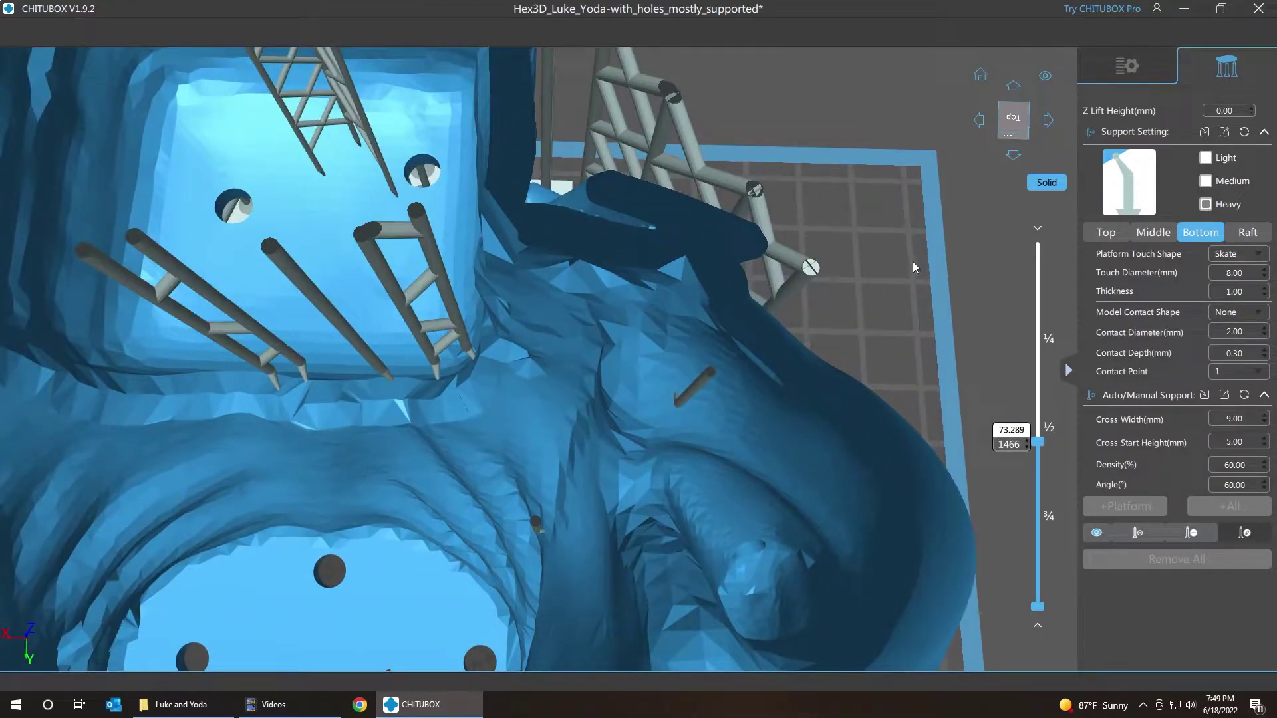
pyautogui.press('Up')
pyautogui.press('Up')
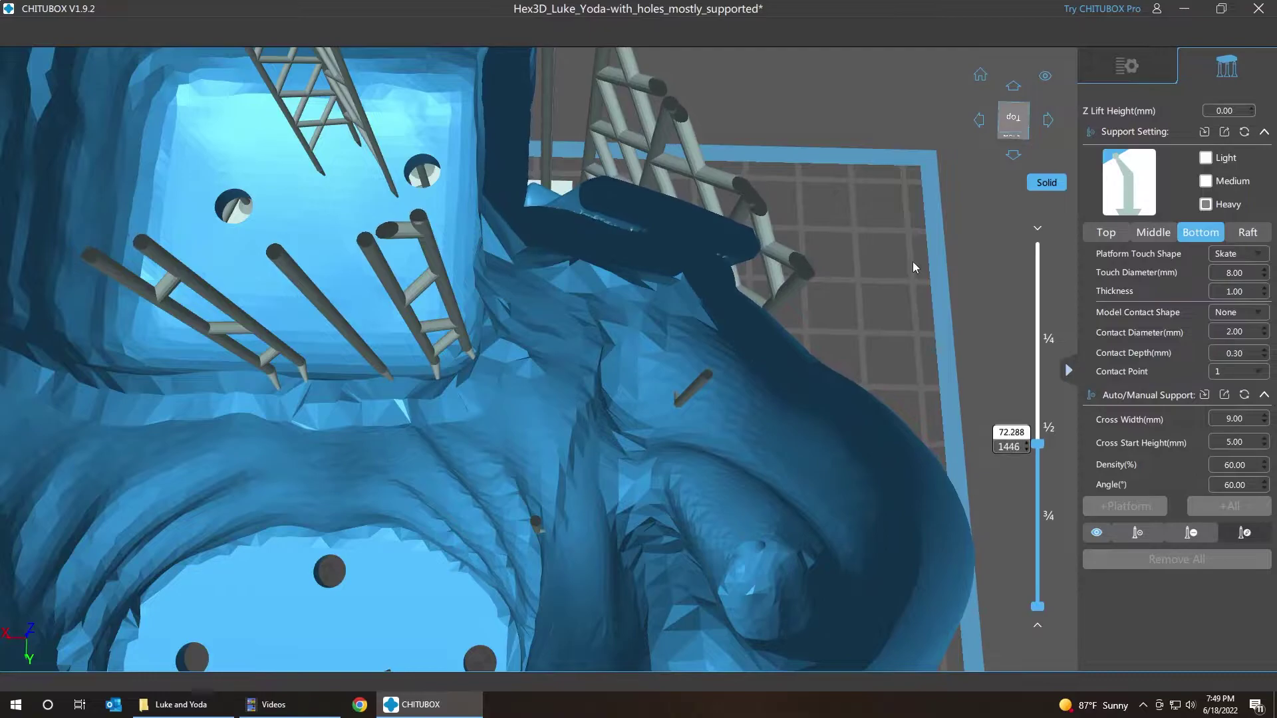
# Step: Step the slice preview forward to layer 1481 to check for separate pieces starting beside the shoulder strap
pyautogui.press('Up')
pyautogui.press('Up')
pyautogui.press('Up')
pyautogui.press('Up')
pyautogui.press('Up')
pyautogui.press('Up')
pyautogui.press('Up')
pyautogui.press('Up')
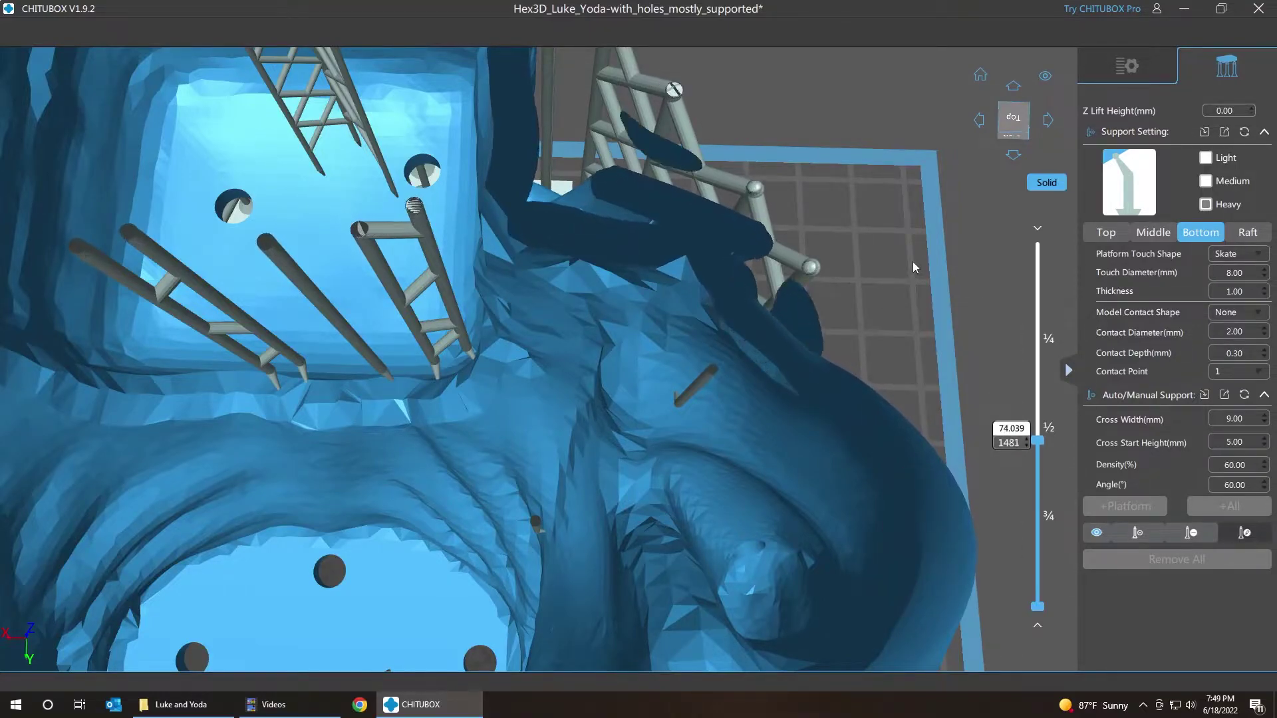
# Step: Step the slice preview back to layer 1478 to find where the piece beside the shoulder strap starts
pyautogui.press('Down')
pyautogui.press('Down')
pyautogui.press('Down')
pyautogui.press('Down')
pyautogui.press('Down')
pyautogui.press('Down')
pyautogui.press('Down')
pyautogui.press('Down')
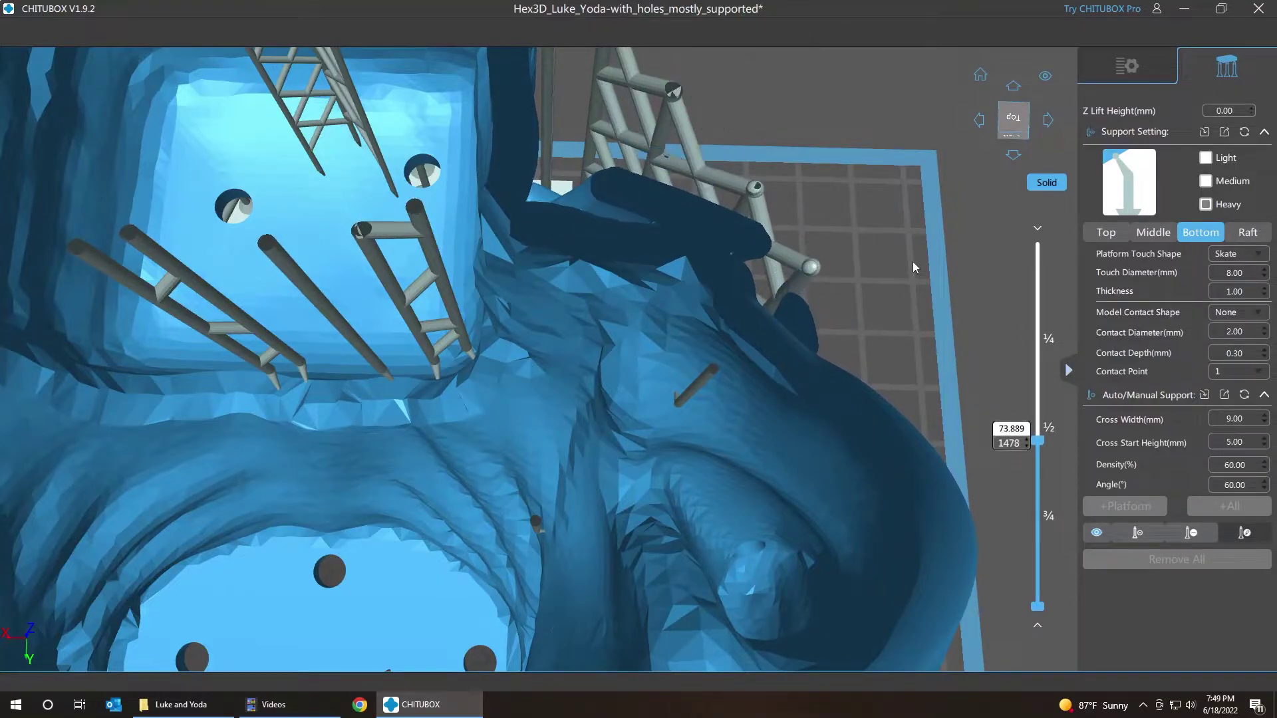
# Step: Step the slice preview forward to layer 1497 to see how the separate pieces join the shoulder strap
pyautogui.press('Up')
pyautogui.press('Up')
pyautogui.press('Up')
pyautogui.press('Up')
pyautogui.press('Up')
pyautogui.press('Up')
pyautogui.press('Up')
pyautogui.press('Up')
pyautogui.press('Up')
pyautogui.press('Up')
pyautogui.press('Up')
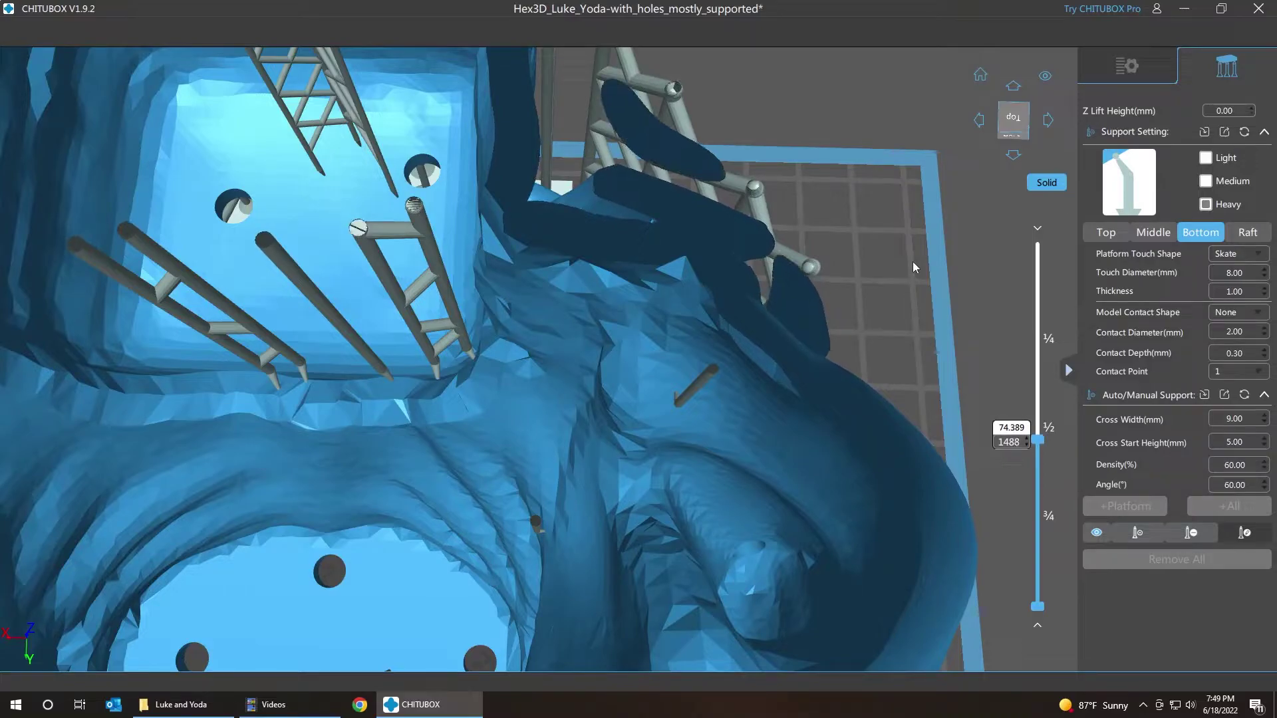
pyautogui.press('Up')
pyautogui.press('Up')
pyautogui.press('Up')
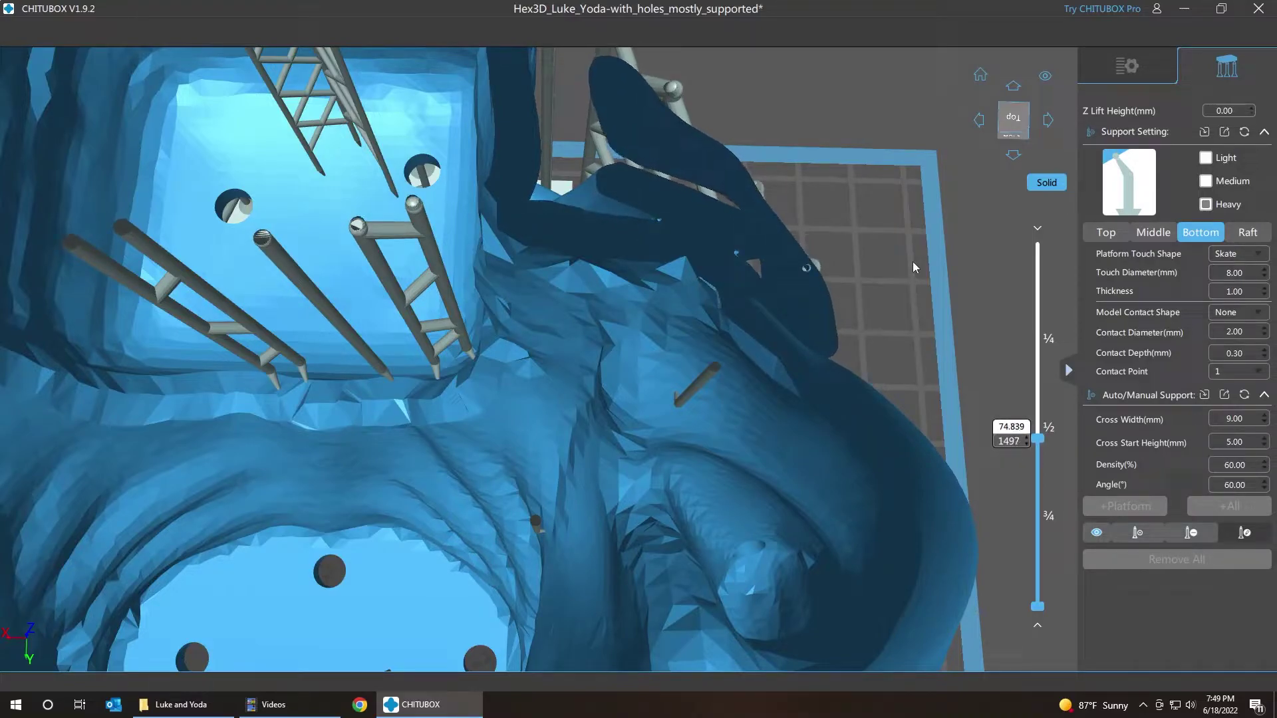
# Step: Step the slice preview back to layer 1477 to recheck the start of the island near the outer supports
pyautogui.press('Down')
pyautogui.press('Down')
pyautogui.press('Down')
pyautogui.press('Down')
pyautogui.press('Down')
pyautogui.press('Down')
pyautogui.press('Down')
pyautogui.press('Down')
pyautogui.press('Down')
pyautogui.press('Down')
pyautogui.press('Down')
pyautogui.press('Down')
pyautogui.press('Down')
pyautogui.press('Down')
pyautogui.press('Down')
pyautogui.press('Down')
pyautogui.press('Down')
pyautogui.press('Down')
pyautogui.press('Down')
pyautogui.press('Down')
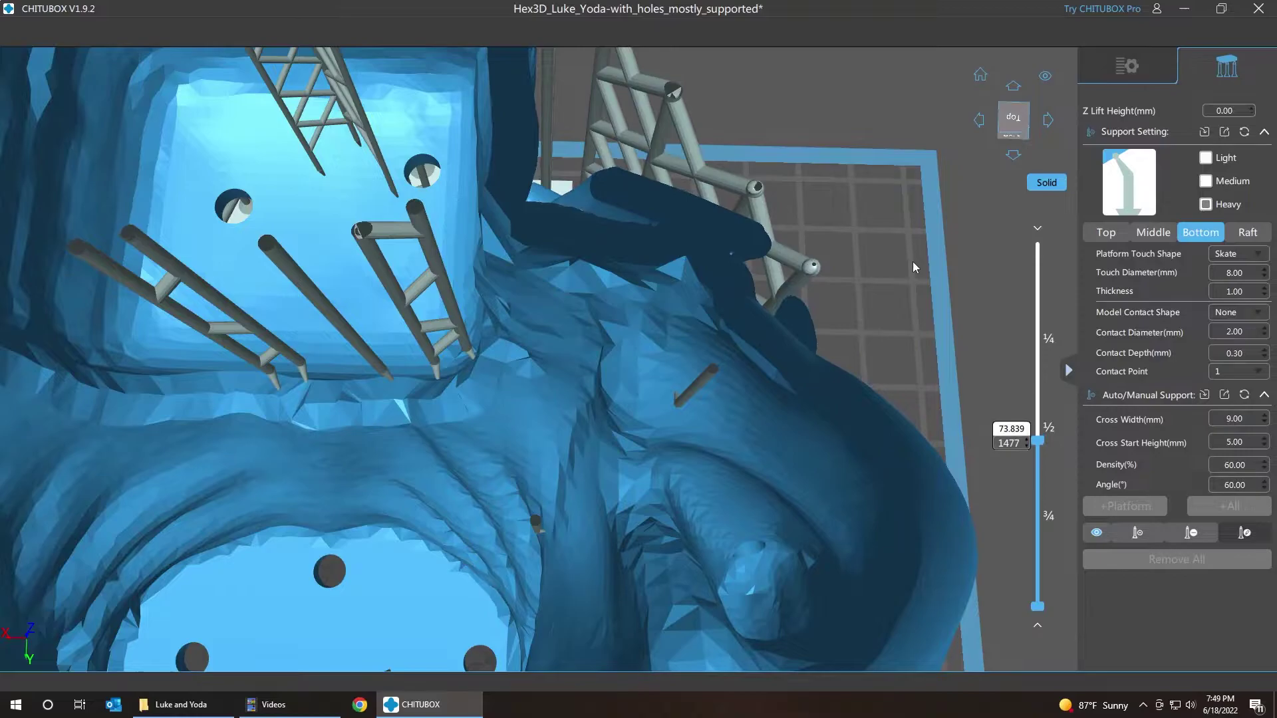
# Step: View the strap area from the outer support side and step the slice preview from layer 1466 to 1475
pyautogui.moveTo(915, 280); pyautogui.dragTo(888, 272, button='right')
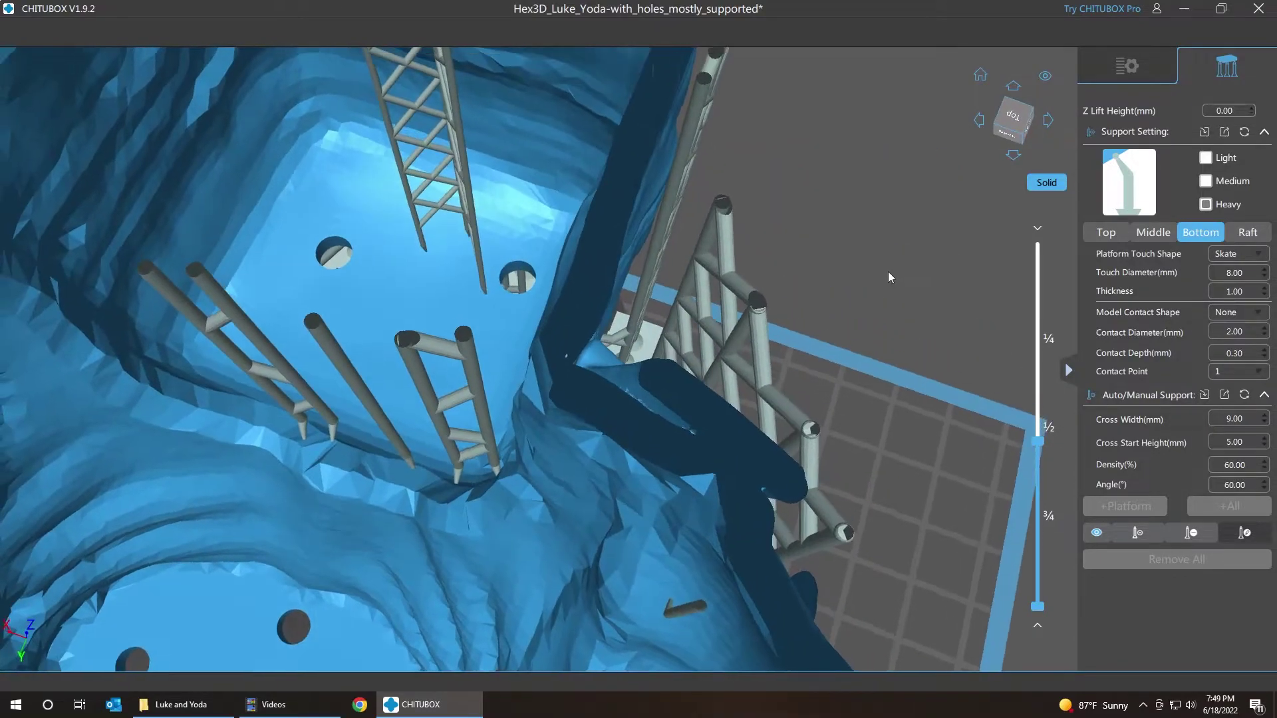
pyautogui.moveTo(883, 305); pyautogui.dragTo(636, 188, button='middle')
pyautogui.moveTo(681, 234); pyautogui.dragTo(739, 279, button='middle')
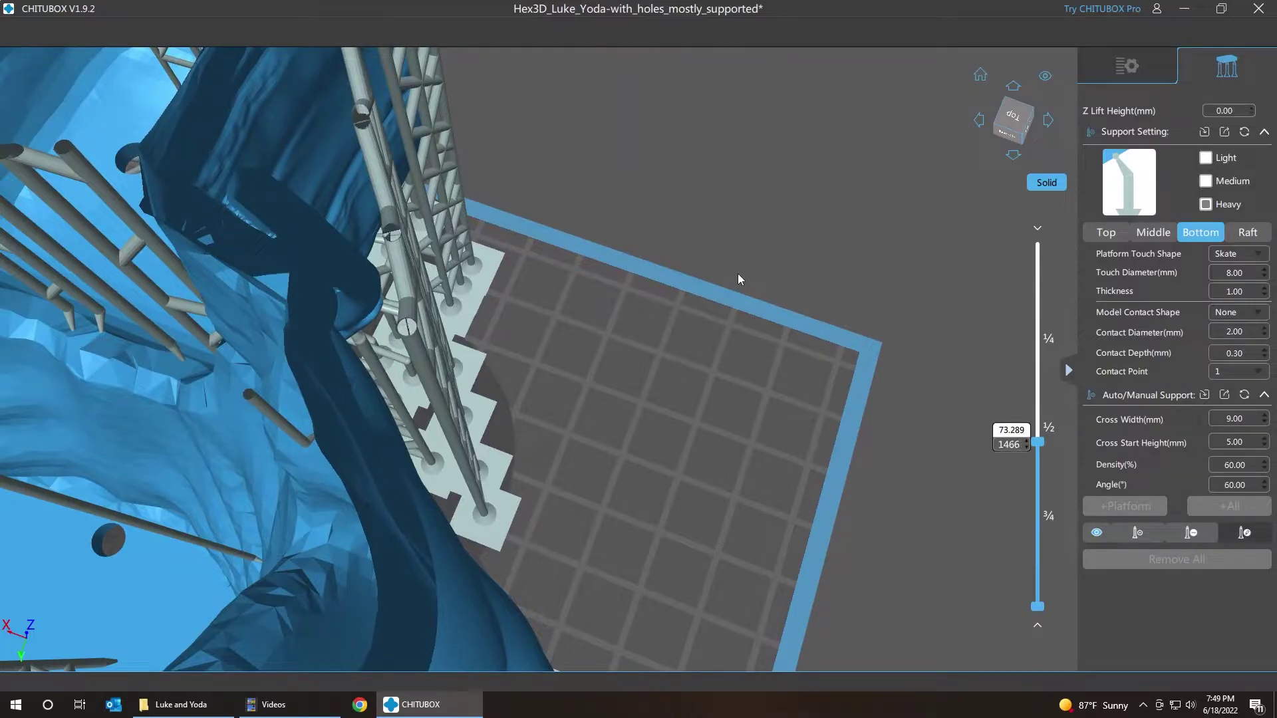
pyautogui.press('Up')
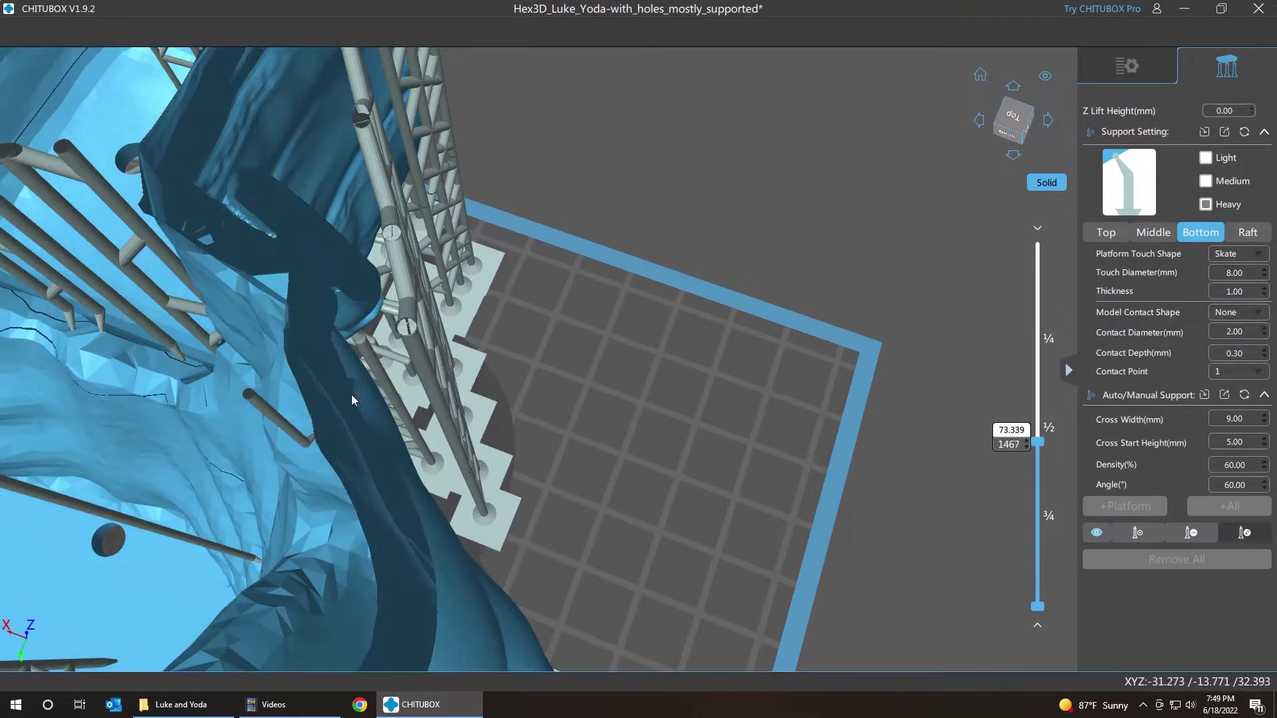
pyautogui.press('Up')
pyautogui.press('Up')
pyautogui.press('Up')
pyautogui.press('Up')
pyautogui.press('Up')
pyautogui.press('Up')
pyautogui.press('Up')
pyautogui.press('Up')
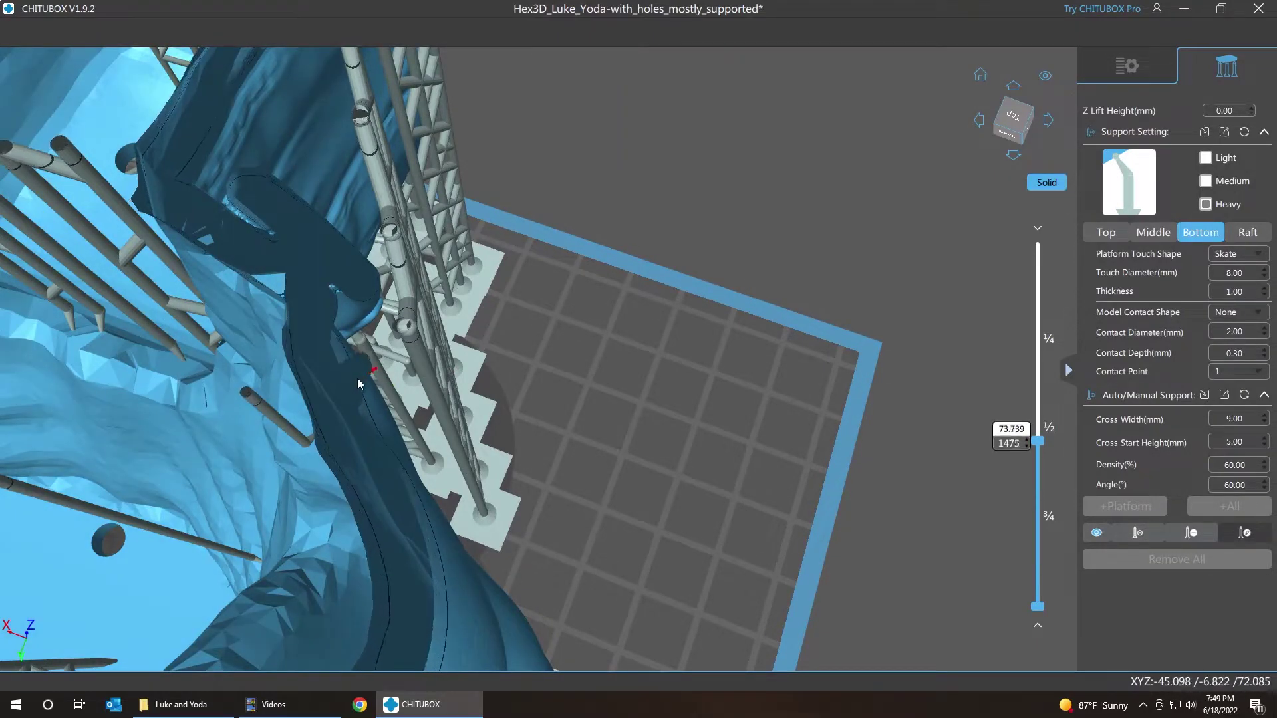
# Step: Step the slice preview forward to layer 1481, examining the new piece between the strap and the outer supports
pyautogui.press('Up')
pyautogui.press('Up')
pyautogui.press('Up')
pyautogui.press('Up')
pyautogui.press('Up')
pyautogui.press('Up')
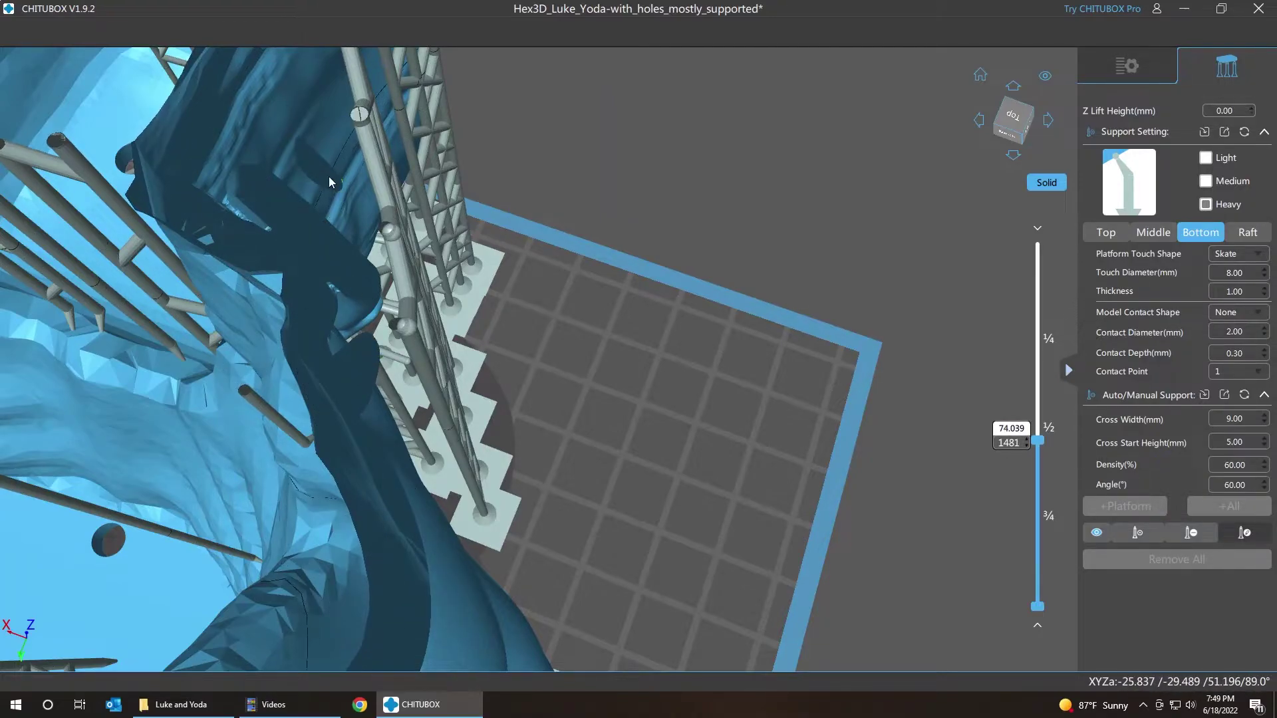
# Step: Step the slice preview forward to layer 1493 to follow the piece's growth toward the strap
pyautogui.press('Up')
pyautogui.press('Up')
pyautogui.press('Up')
pyautogui.press('Up')
pyautogui.press('Up')
pyautogui.press('Up')
pyautogui.press('Up')
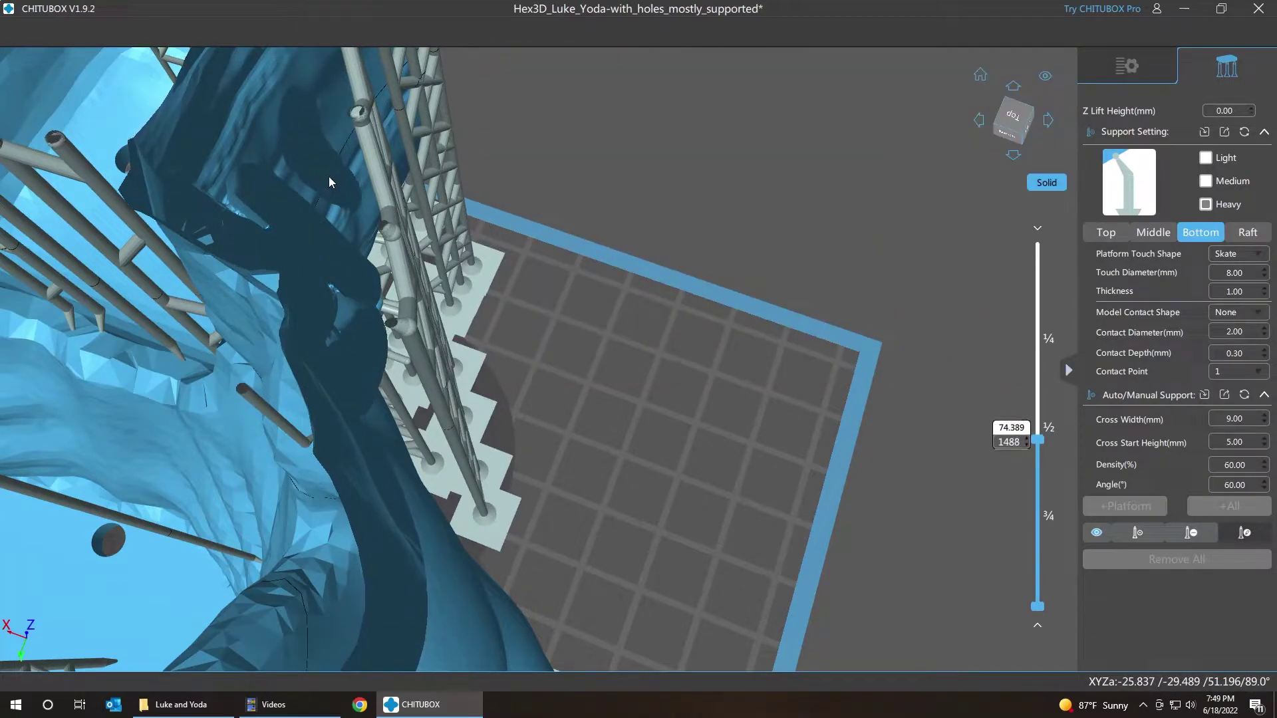
pyautogui.press('Up')
pyautogui.press('Up')
pyautogui.press('Up')
pyautogui.press('Up')
pyautogui.press('Up')
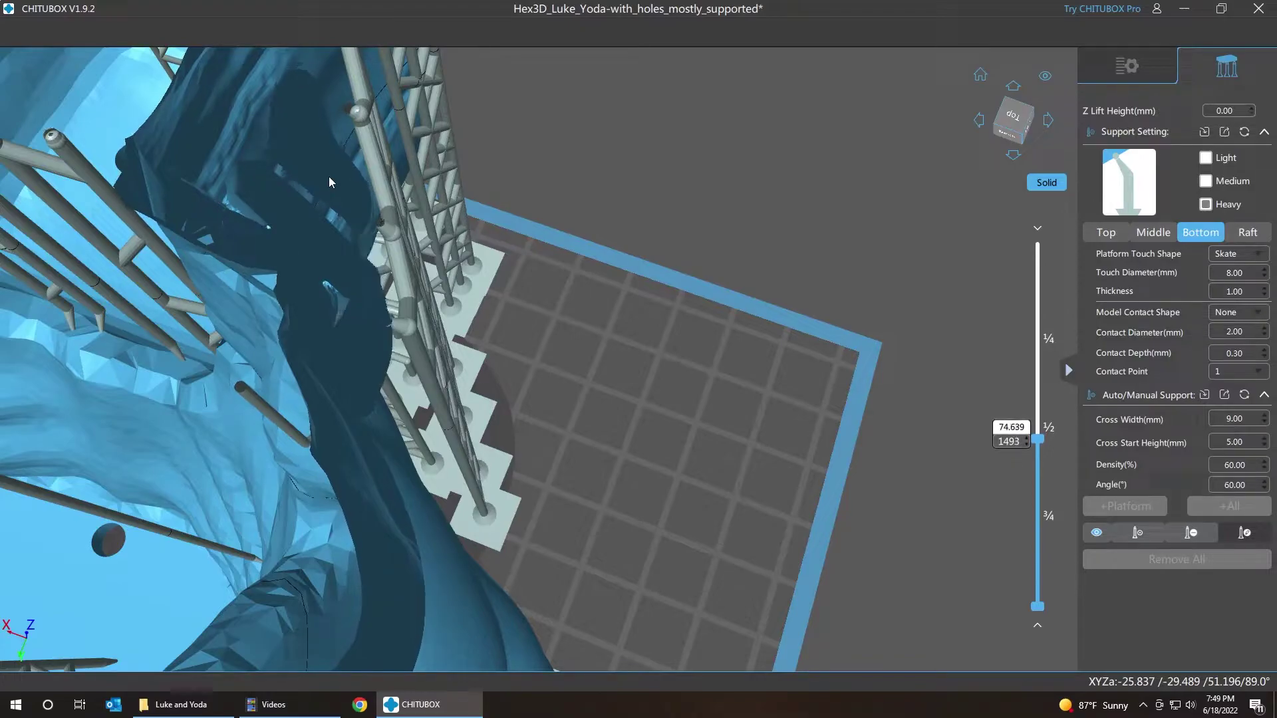
# Step: Step the slice preview back down to layer 1478, where the island beside the strap begins
pyautogui.press('Down')
pyautogui.press('Down')
pyautogui.press('Down')
pyautogui.press('Down')
pyautogui.press('Down')
pyautogui.press('Down')
pyautogui.press('Down')
pyautogui.press('Down')
pyautogui.press('Down')
pyautogui.press('Down')
pyautogui.press('Down')
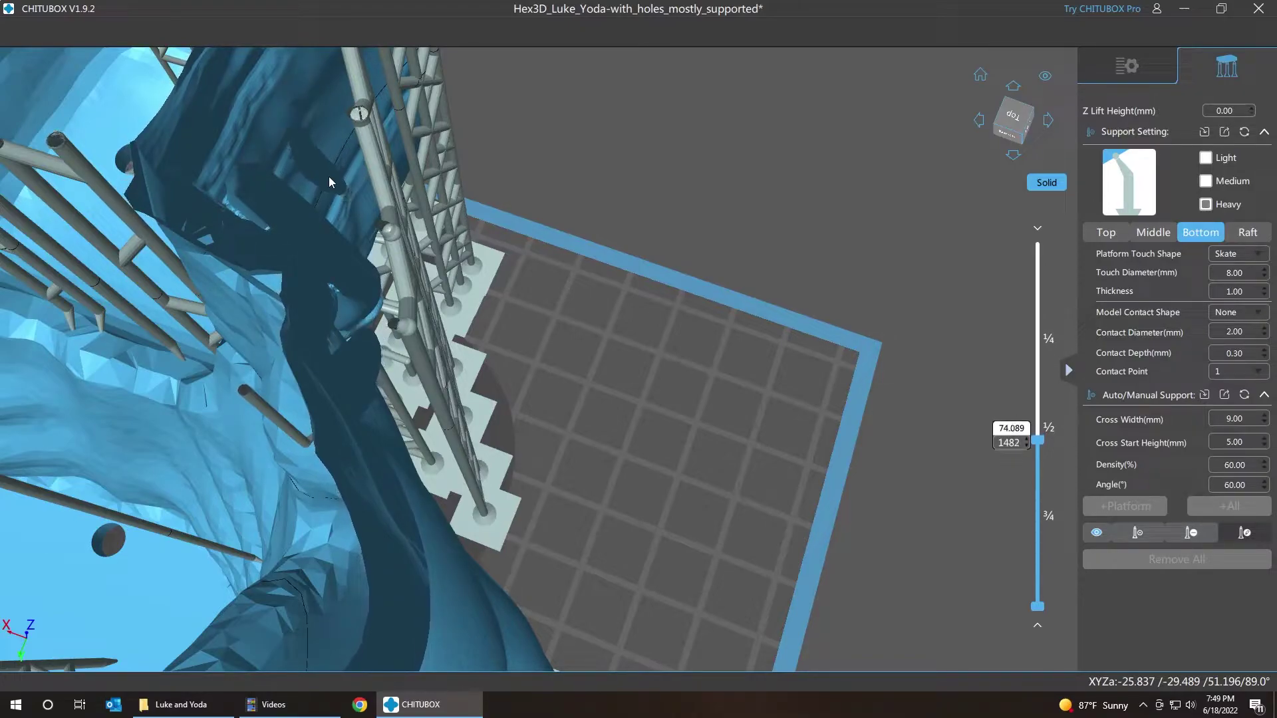
pyautogui.press('Down')
pyautogui.press('Down')
pyautogui.press('Down')
pyautogui.press('Down')
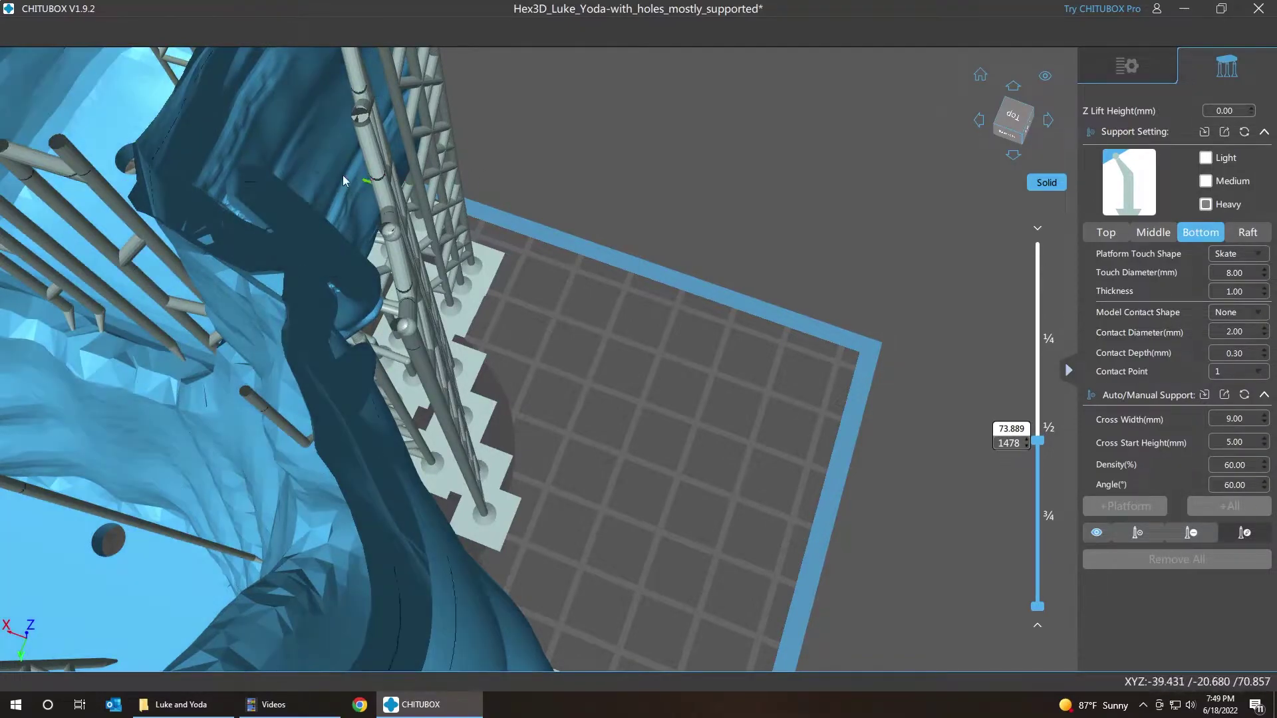
# Step: Add a Medium support to the underside of the small island beside the shoulder strap at layer 1478
pyautogui.scroll(3, 324, 180)
pyautogui.scroll(-2, 324, 180)
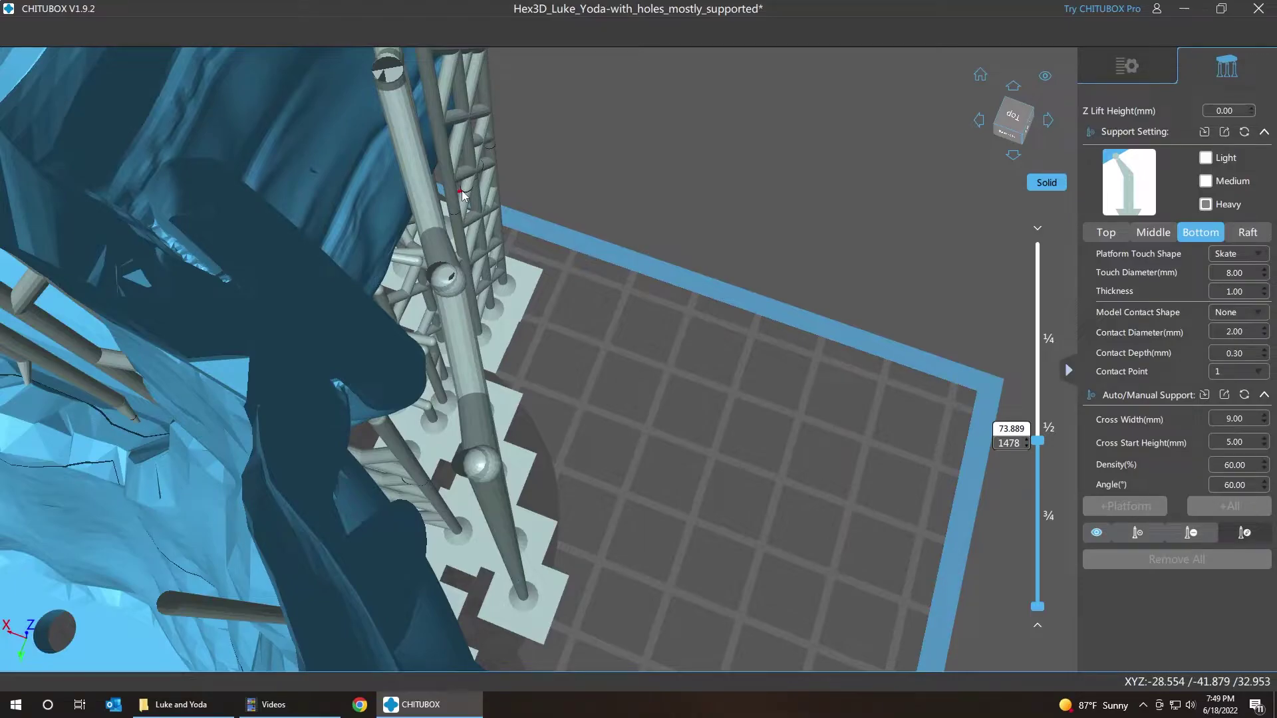
pyautogui.press('a')
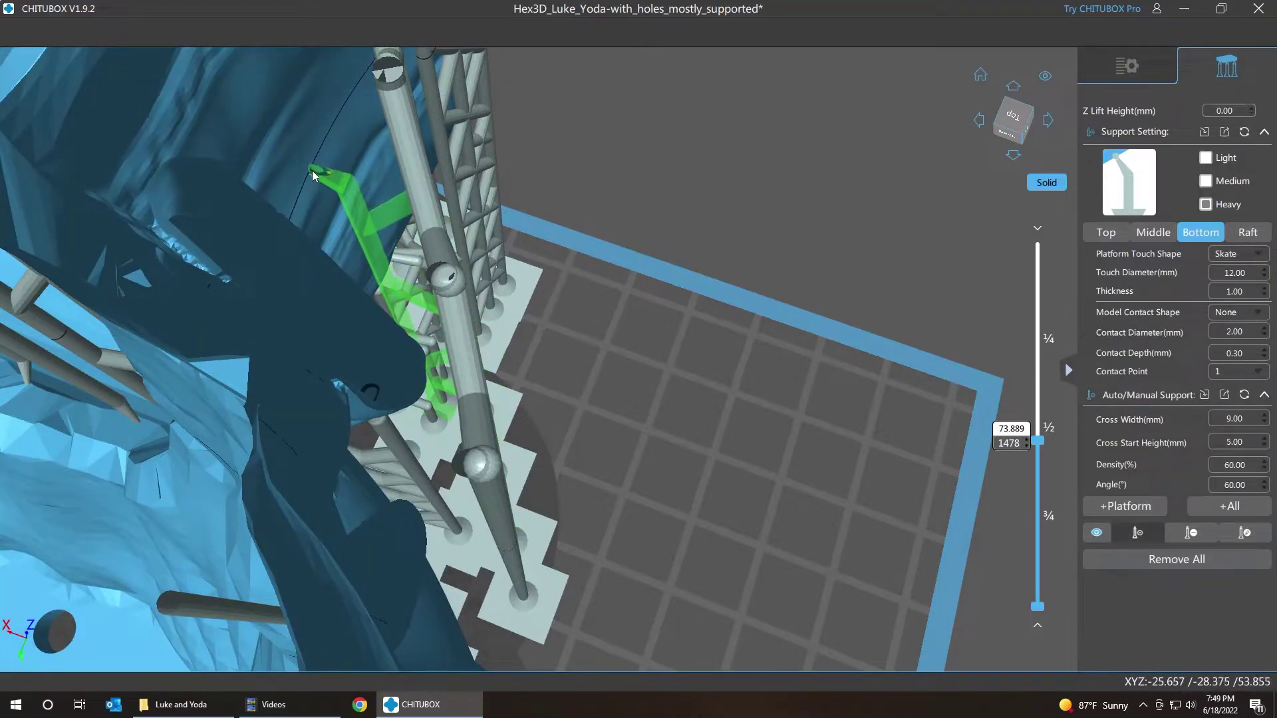
pyautogui.moveTo(723, 225); pyautogui.dragTo(638, 151, button='right')
pyautogui.moveTo(638, 149); pyautogui.dragTo(769, 185)
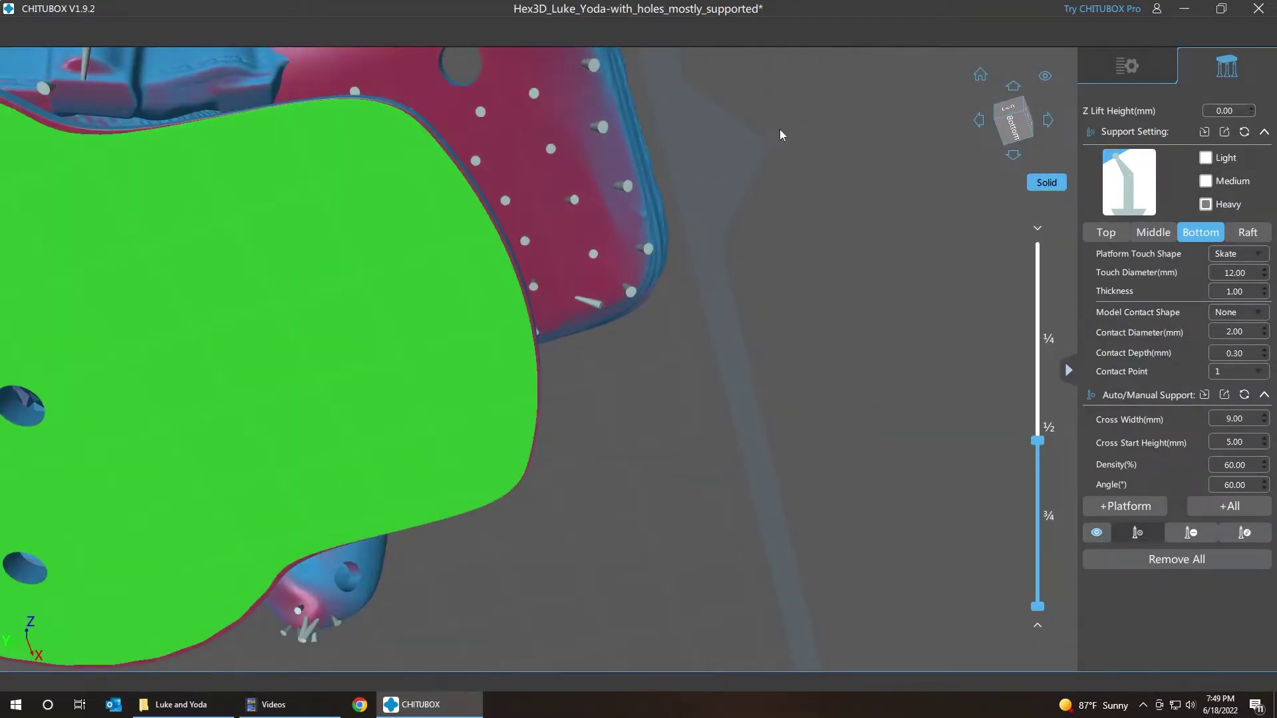
pyautogui.moveTo(779, 135); pyautogui.dragTo(796, 409)
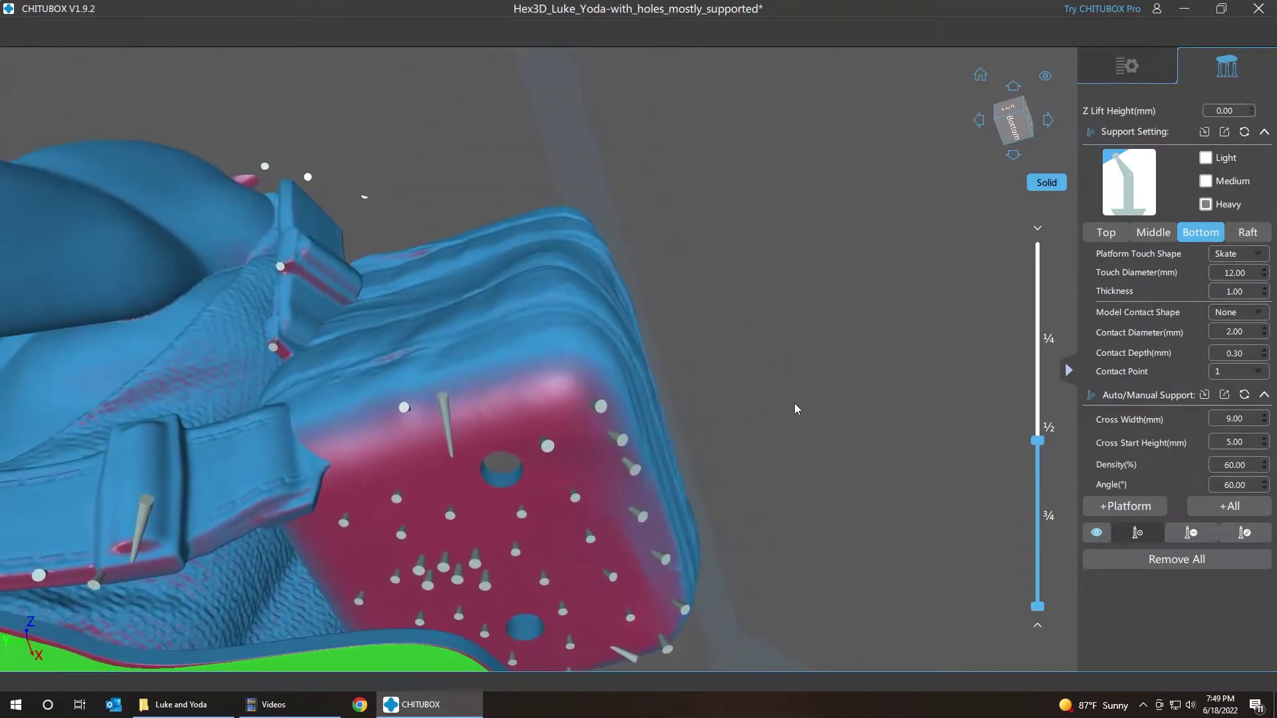
pyautogui.scroll(8, 315, 211)
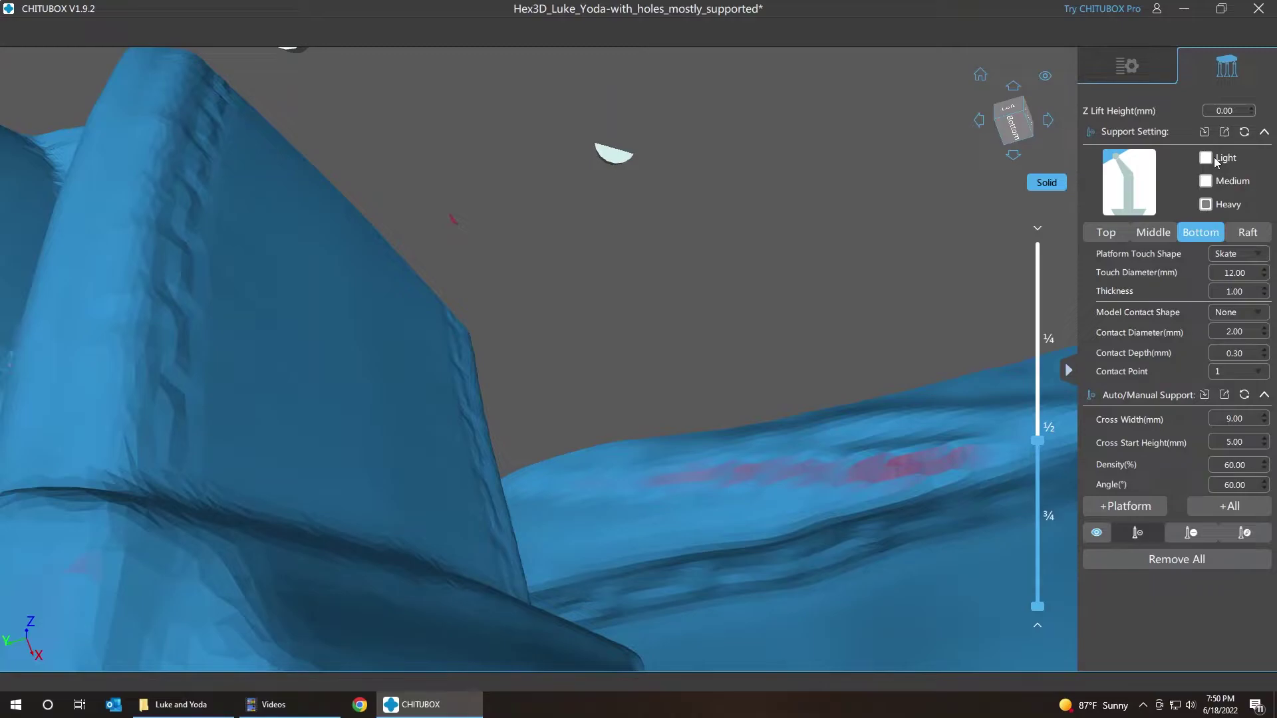
pyautogui.click(1206, 182)
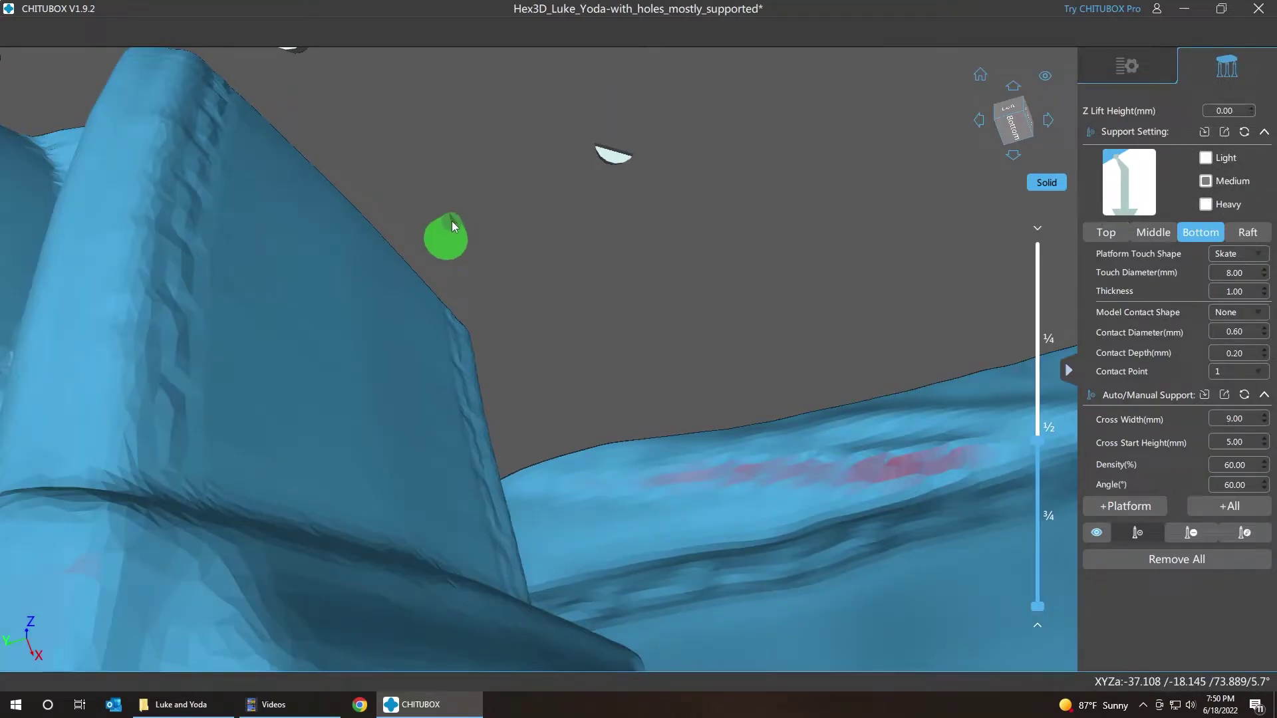
pyautogui.click(452, 223)
# Step: Examine the new island support among the neighbouring support towers from below and from the side
pyautogui.moveTo(452, 222); pyautogui.dragTo(696, 296)
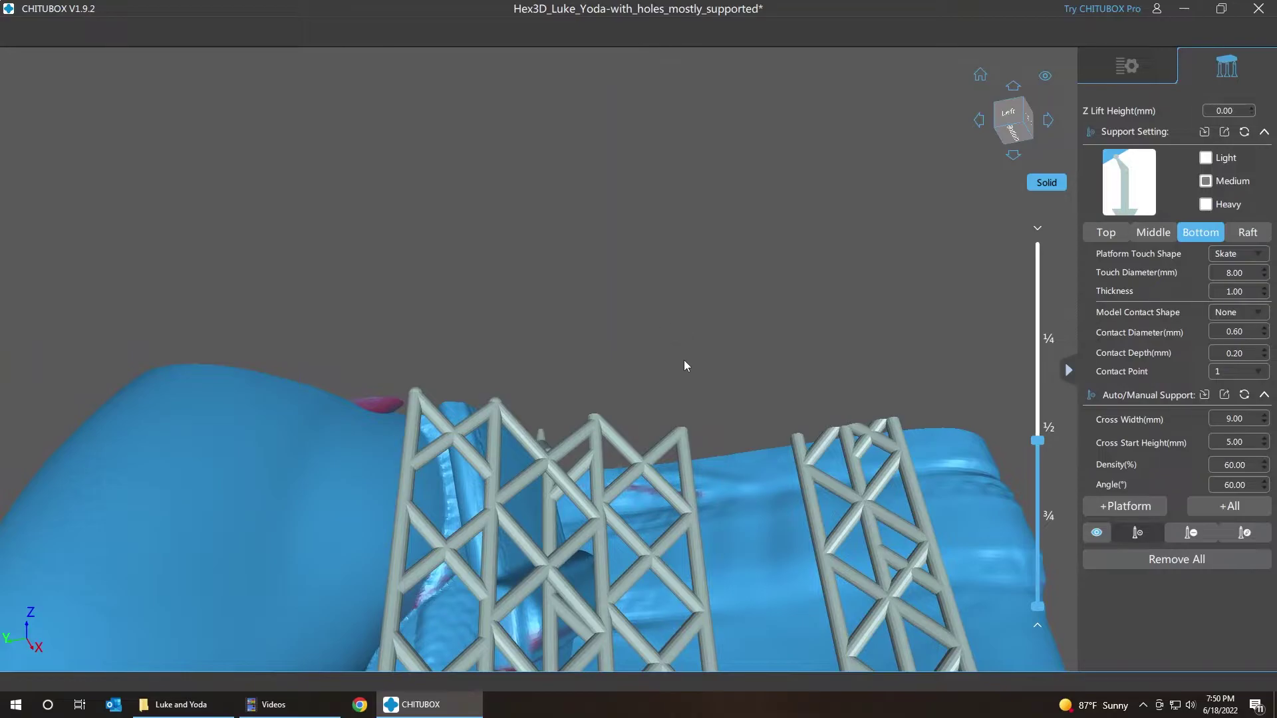
pyautogui.scroll(-5, 684, 361)
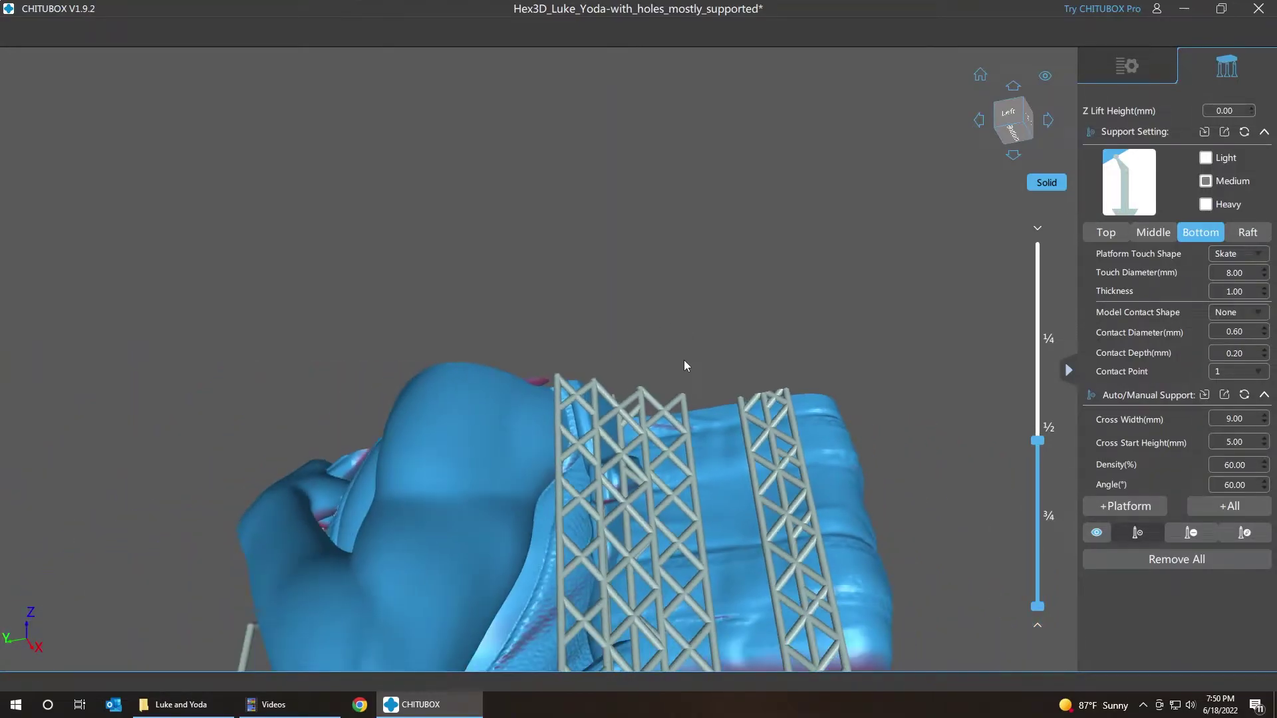
pyautogui.moveTo(683, 352); pyautogui.dragTo(672, 460)
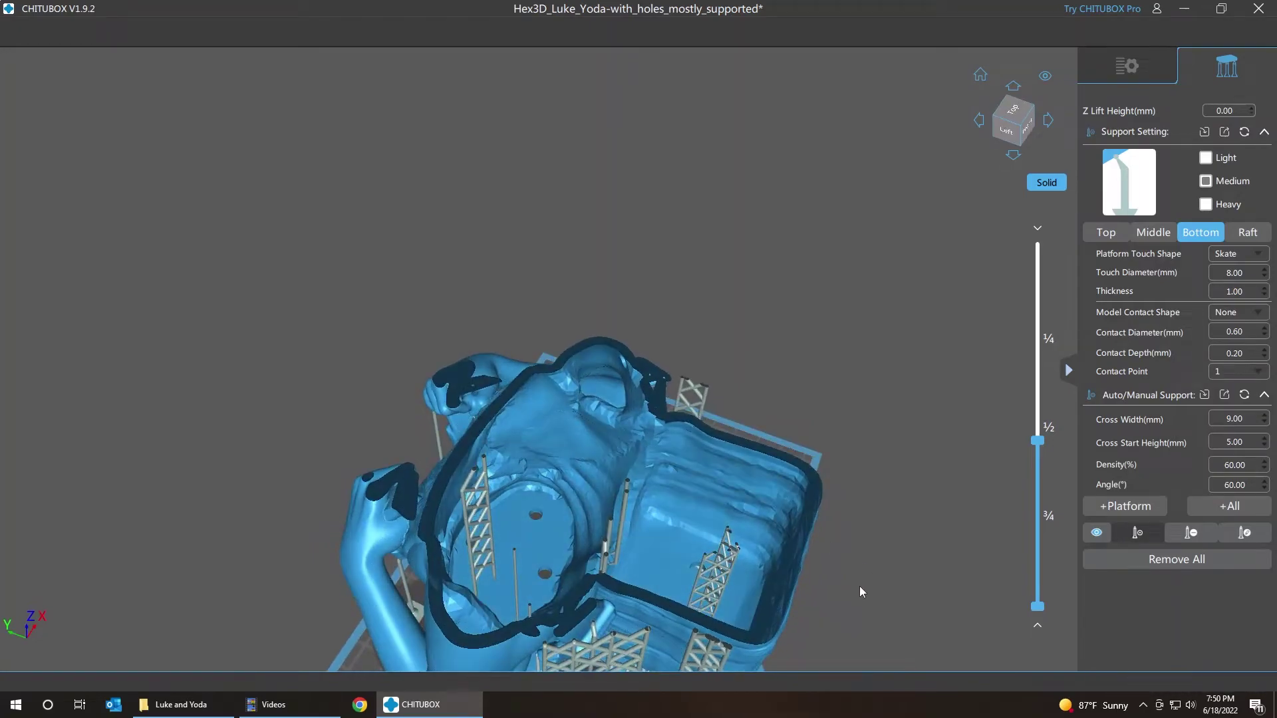
pyautogui.moveTo(859, 585); pyautogui.dragTo(864, 221)
pyautogui.scroll(6, 603, 552)
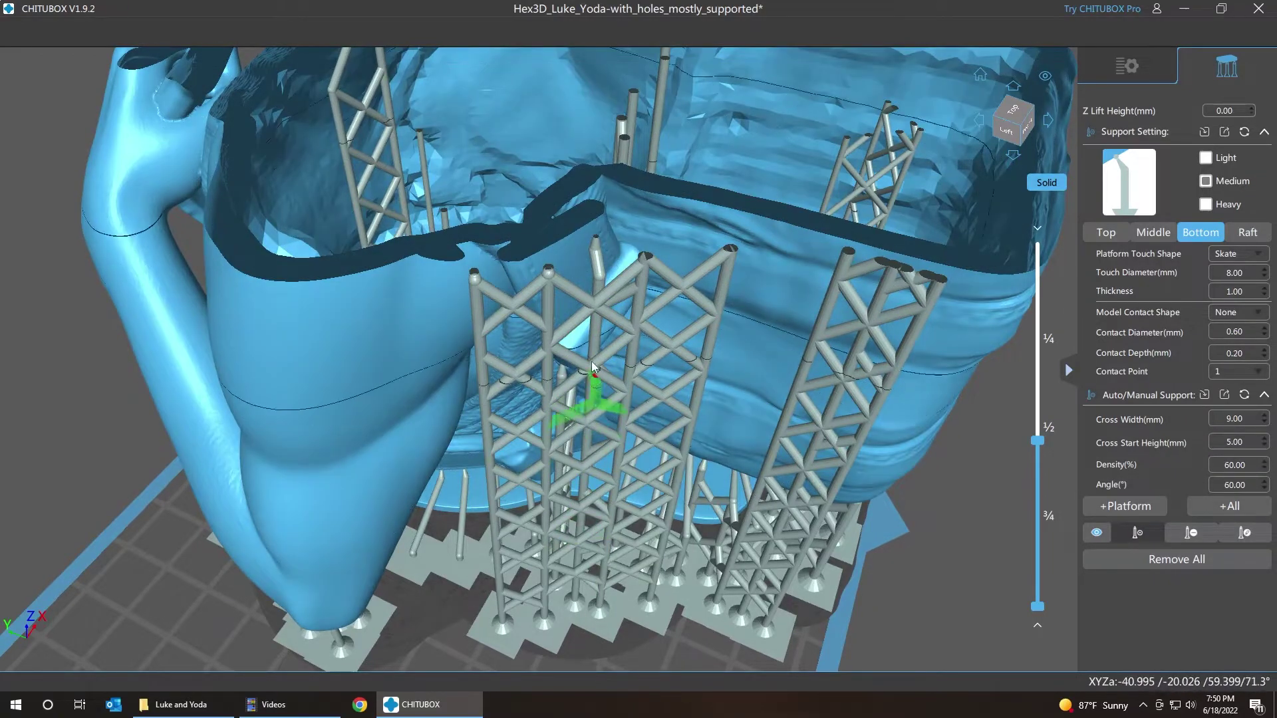
# Step: Examine the whole sliced model and its support bases from below, then the cut shoulder area from above
pyautogui.moveTo(585, 429); pyautogui.dragTo(644, 428)
pyautogui.scroll(-8, 643, 428)
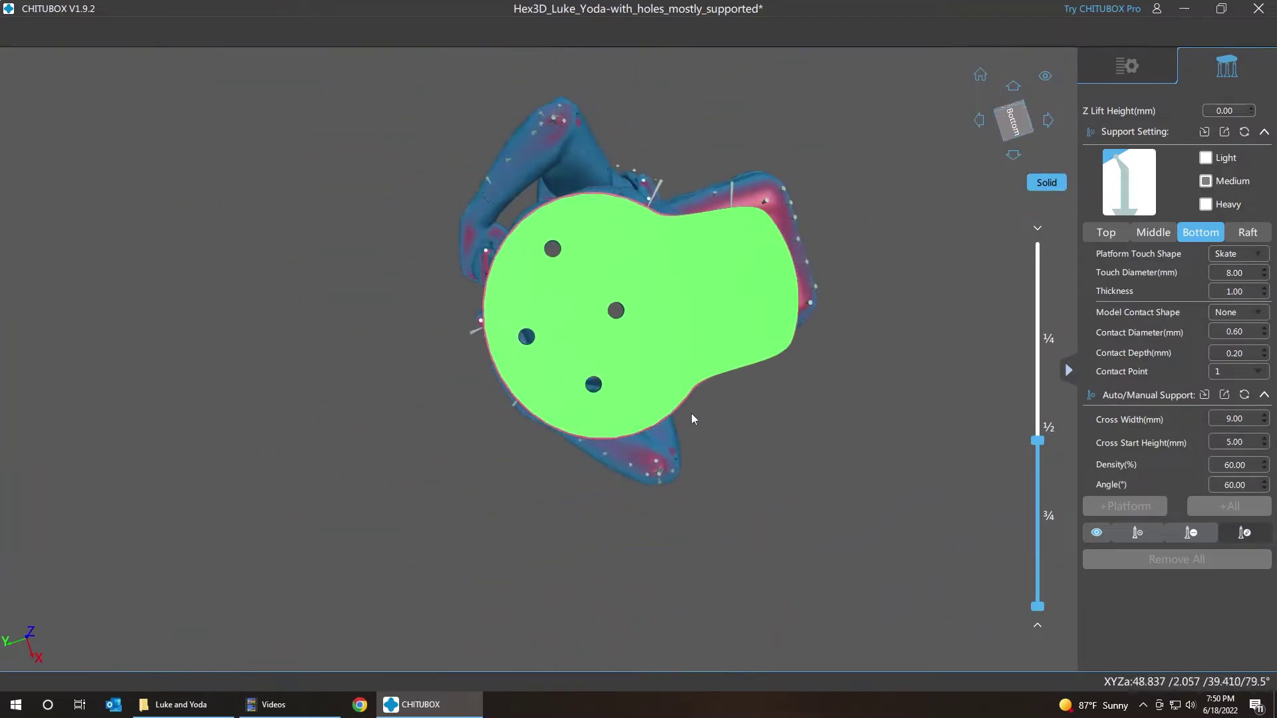
pyautogui.scroll(3, 737, 253)
pyautogui.scroll(1, 784, 246)
pyautogui.moveTo(956, 164); pyautogui.dragTo(932, 221, button='right')
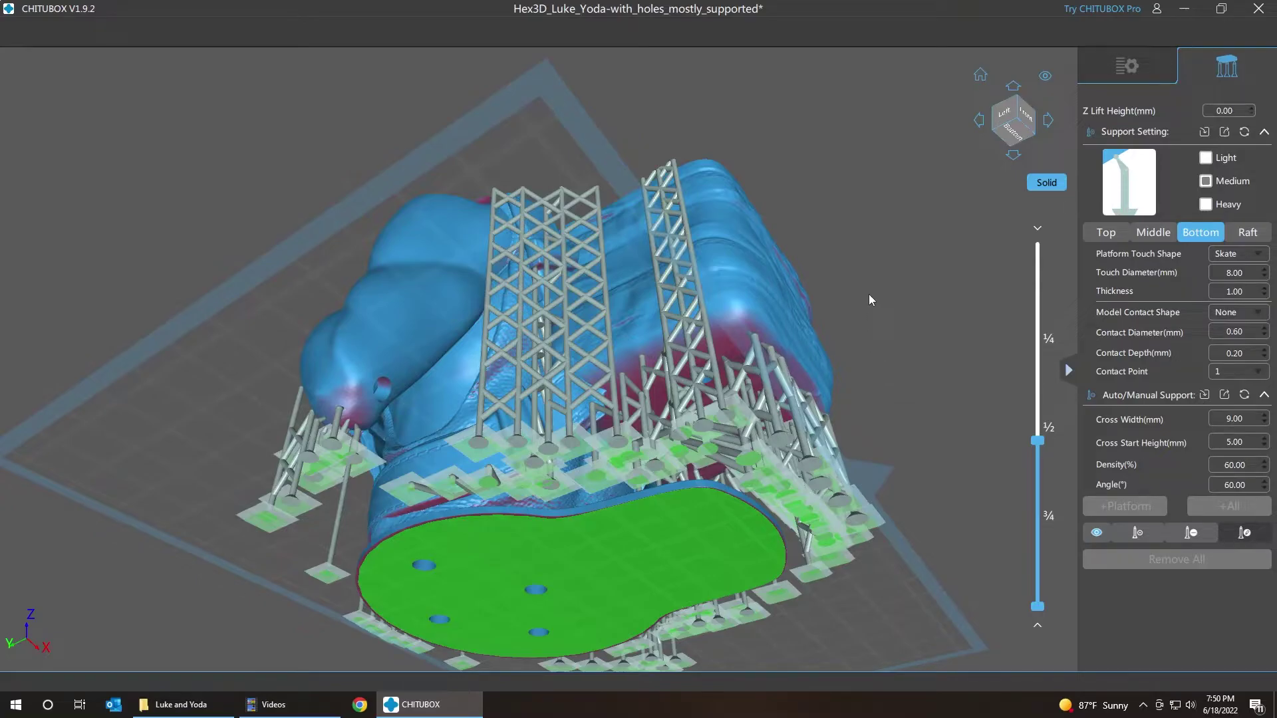
pyautogui.moveTo(874, 289); pyautogui.dragTo(889, 412, button='right')
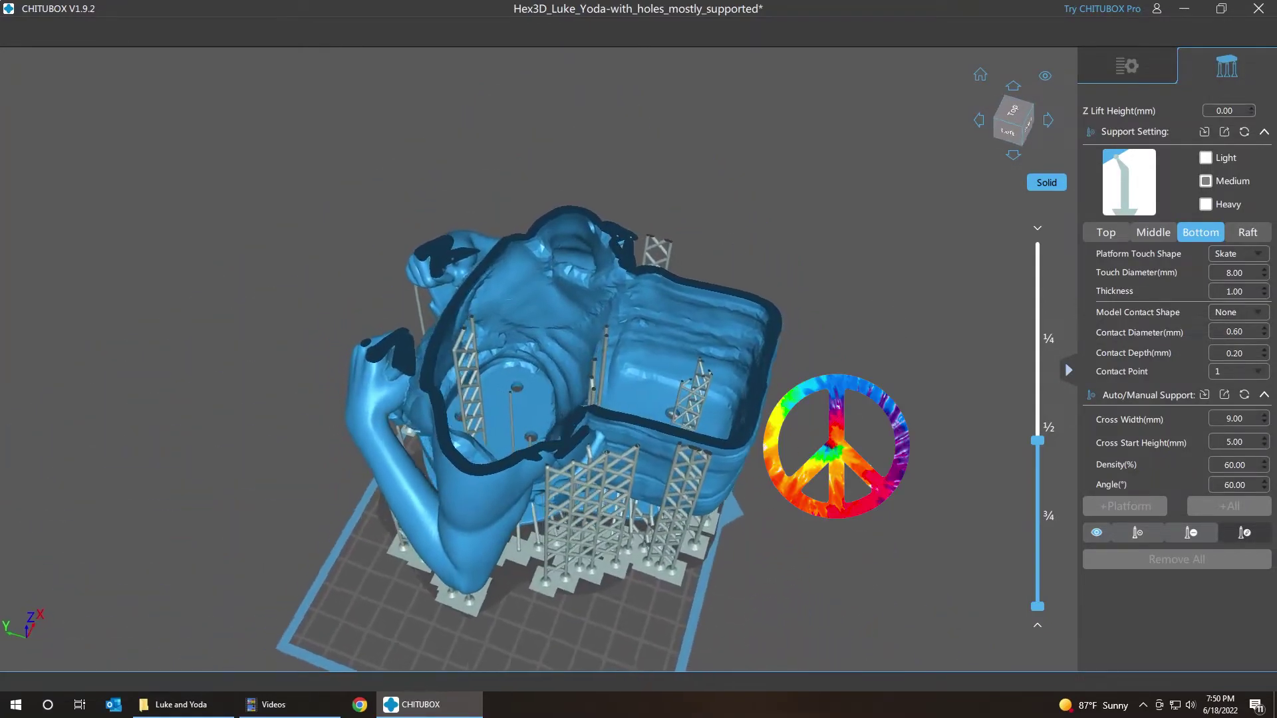
pyautogui.moveTo(873, 289); pyautogui.dragTo(888, 412, button='right')
# Step: Step the slice preview up to layer 1489 to follow how the island beside the strap grows over its support
pyautogui.scroll(6, 619, 447)
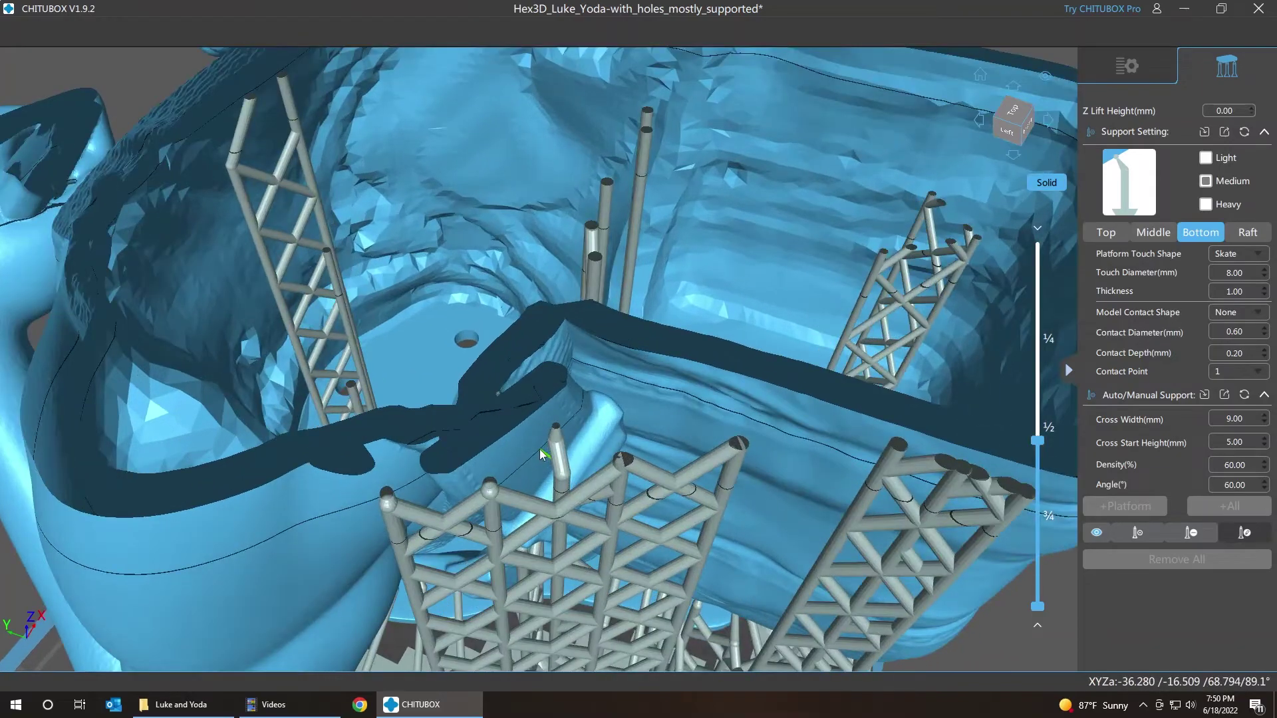
pyautogui.press('Up')
pyautogui.press('Up')
pyautogui.press('Up')
pyautogui.press('Up')
pyautogui.press('Up')
pyautogui.press('Up')
pyautogui.press('Up')
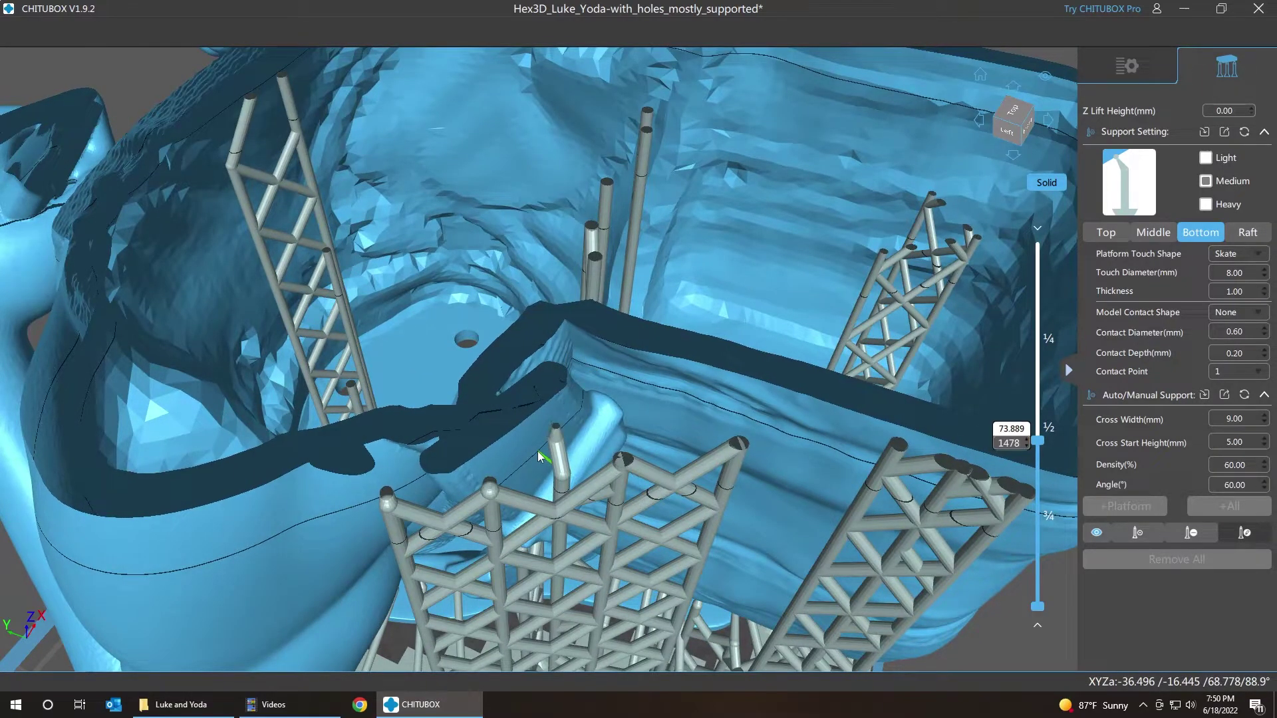
pyautogui.press('Up')
pyautogui.press('Up')
pyautogui.press('Up')
pyautogui.press('Up')
pyautogui.press('Up')
pyautogui.press('Up')
pyautogui.press('Up')
pyautogui.press('Up')
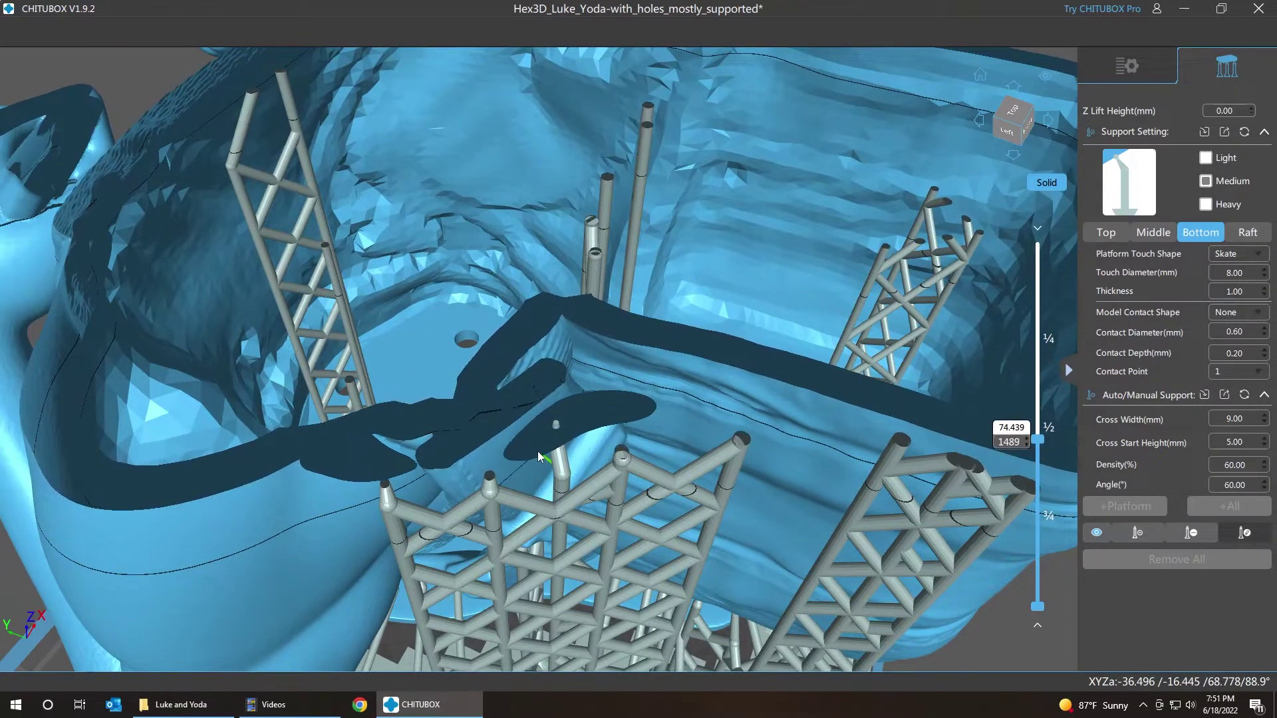
# Step: Step the slice preview back down to layer 1481, where the island is still small around its support tip
pyautogui.press('Down')
pyautogui.press('Down')
pyautogui.press('Down')
pyautogui.press('Down')
pyautogui.press('Down')
pyautogui.press('Down')
pyautogui.press('Down')
pyautogui.press('Down')
pyautogui.press('Down')
pyautogui.press('Down')
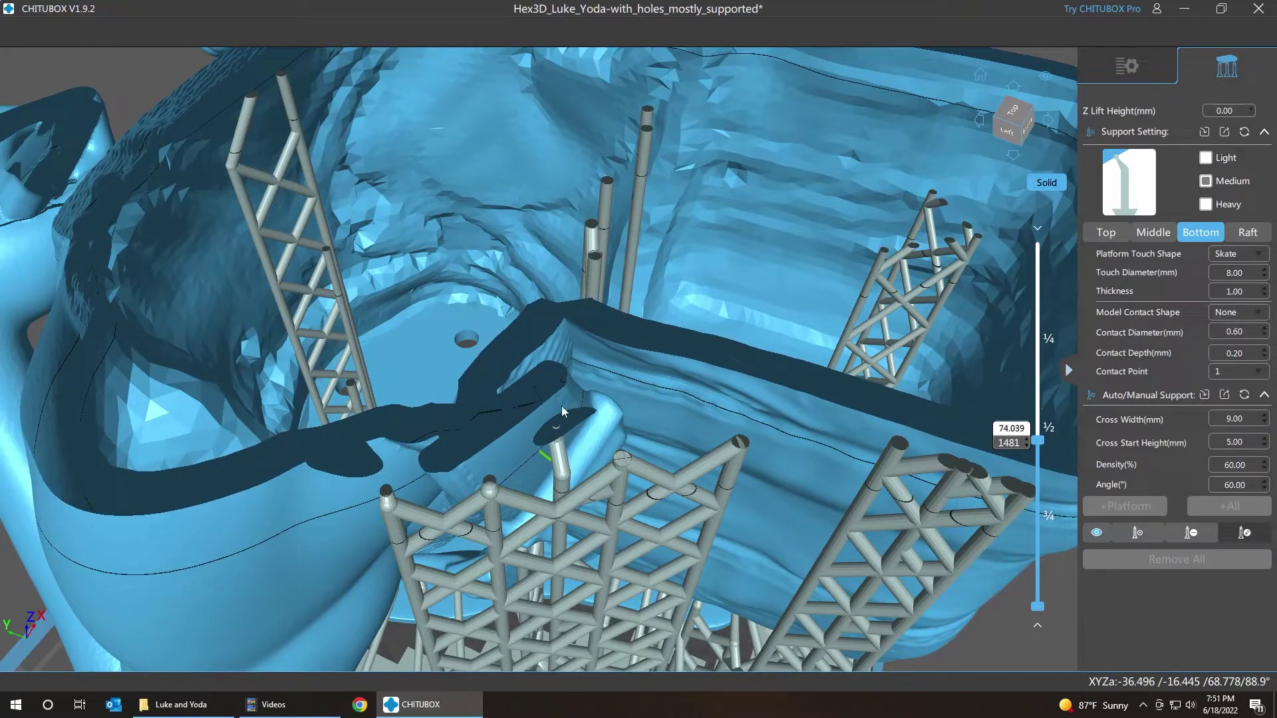
# Step: Add a second contact tip branching from the upper joint of the island support to the island's underside
pyautogui.moveTo(728, 270); pyautogui.dragTo(728, 173, button='right')
pyautogui.scroll(3, 727, 169)
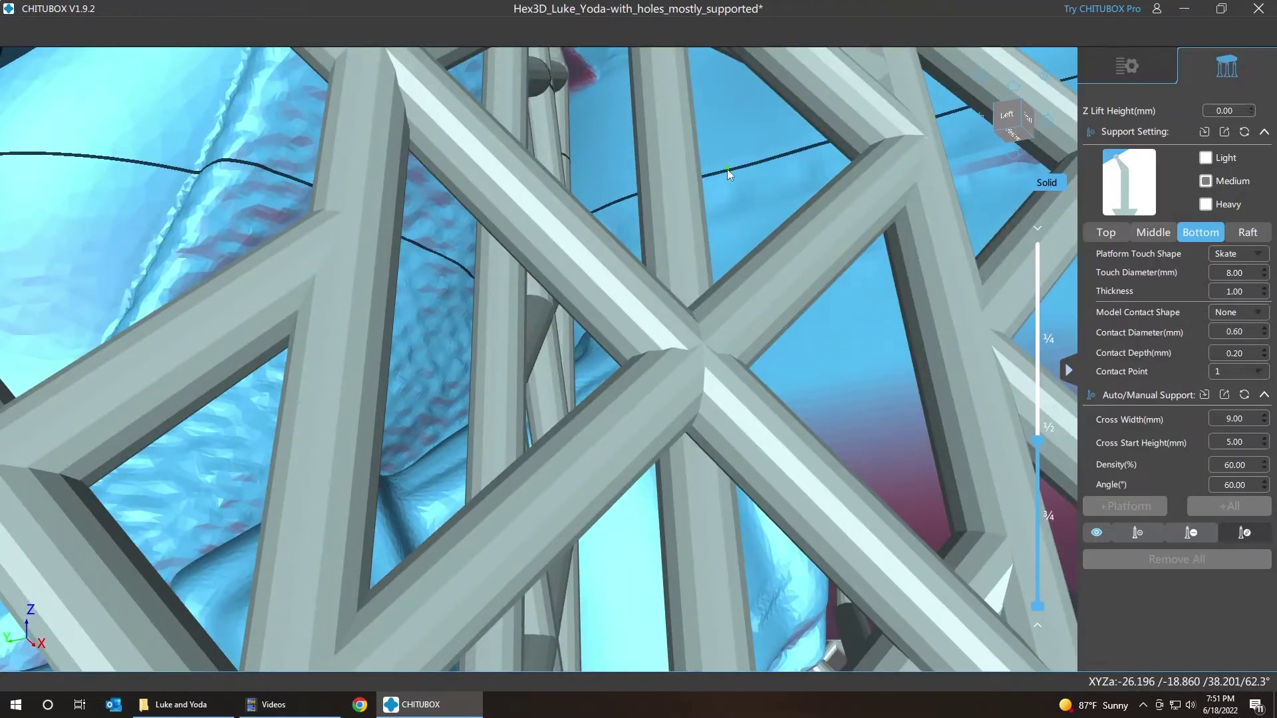
pyautogui.scroll(-10, 728, 168)
pyautogui.moveTo(301, 106); pyautogui.dragTo(175, 431, button='right')
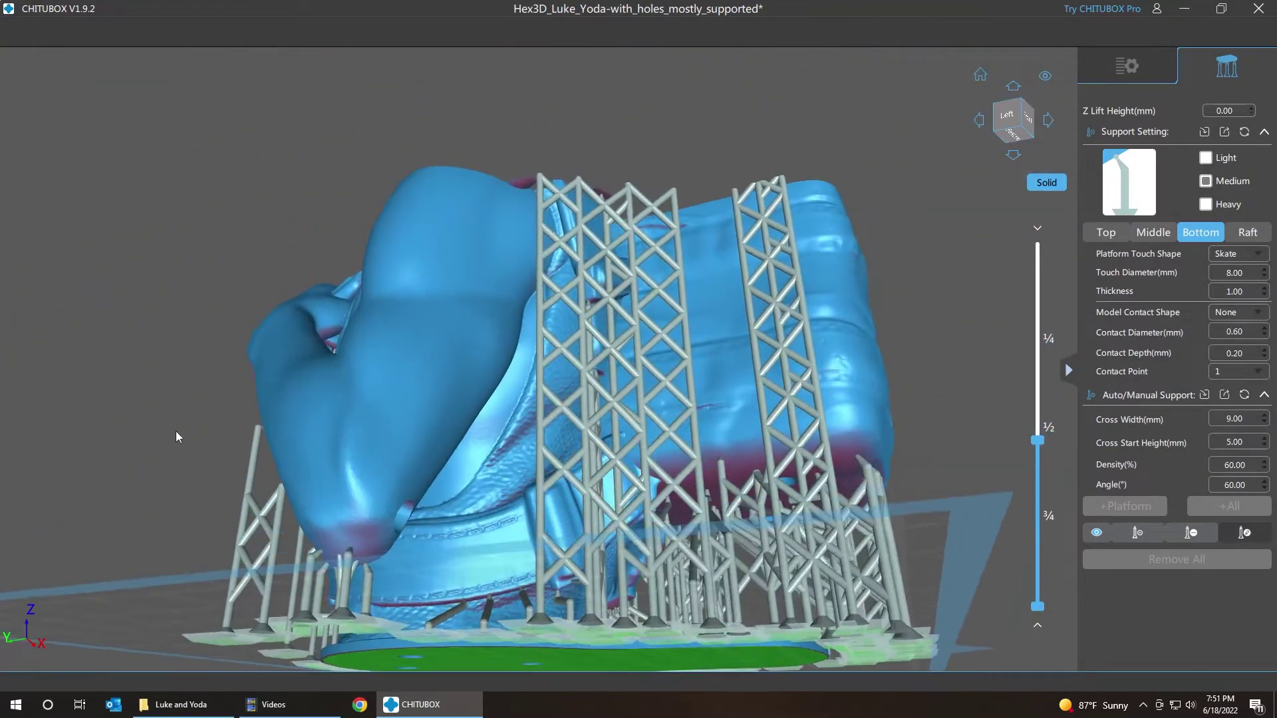
pyautogui.scroll(10, 611, 181)
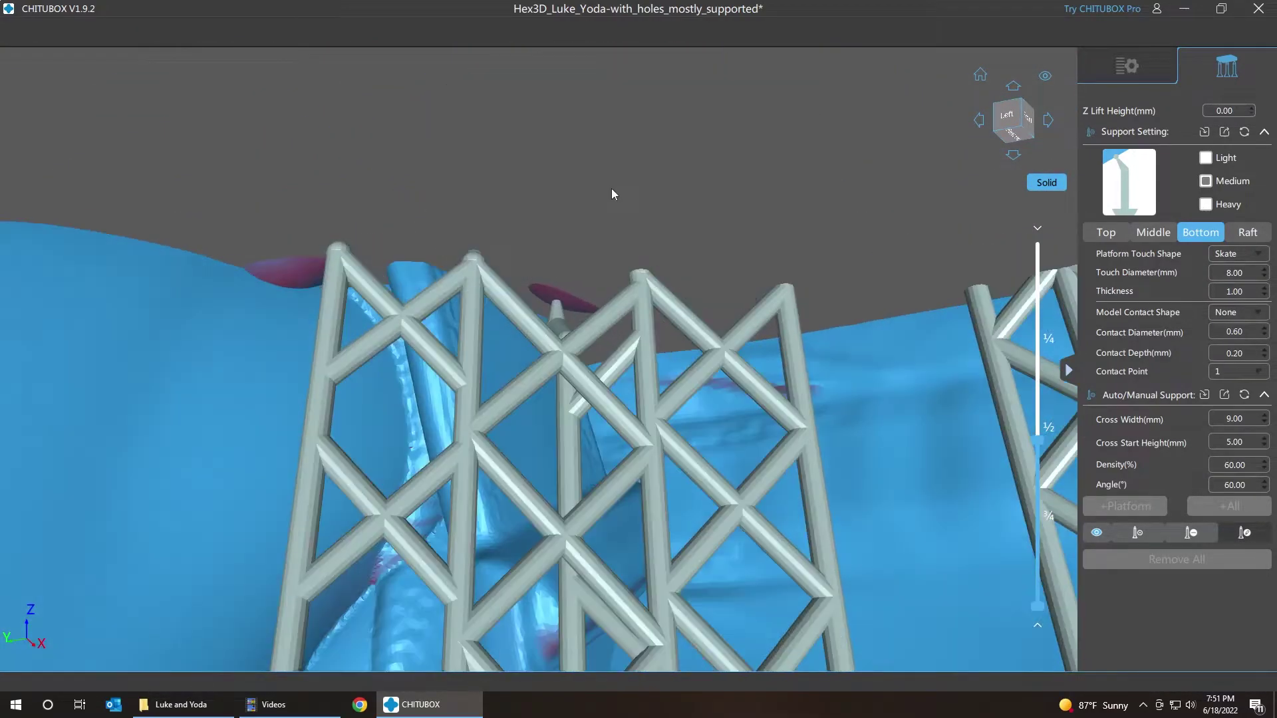
pyautogui.scroll(3, 612, 194)
pyautogui.moveTo(737, 239); pyautogui.dragTo(742, 248, button='right')
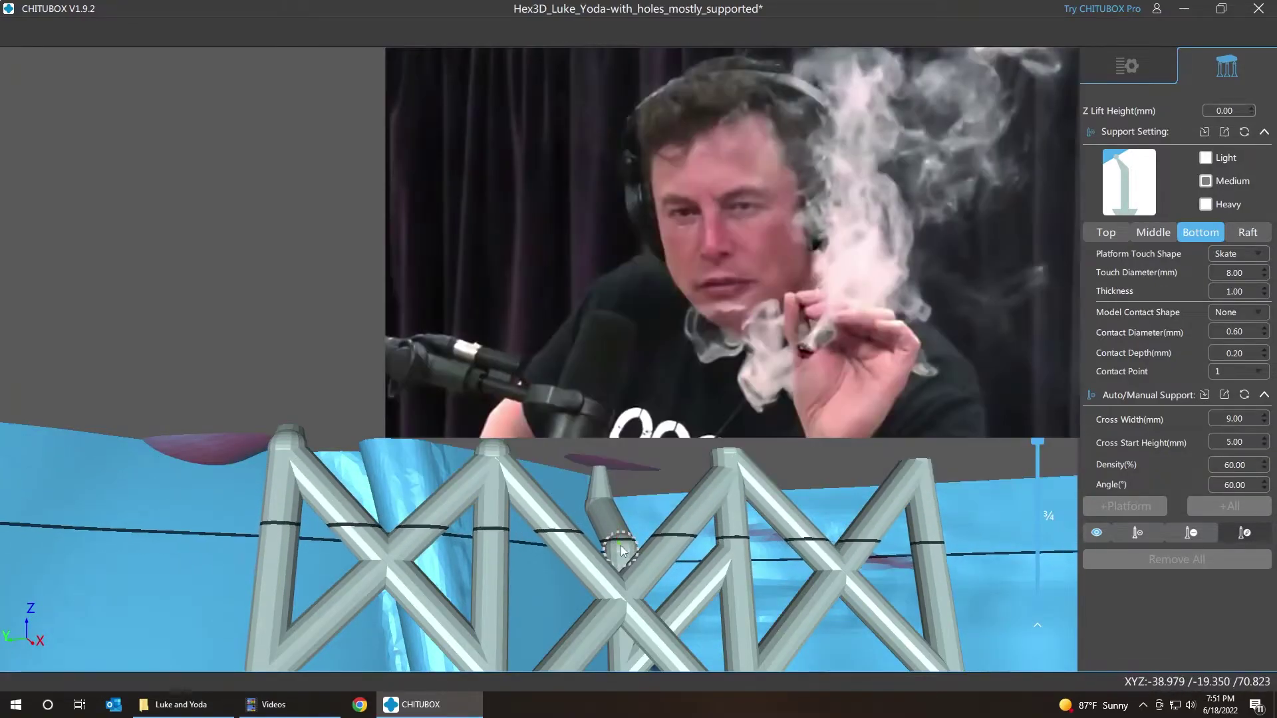
pyautogui.click(621, 544)
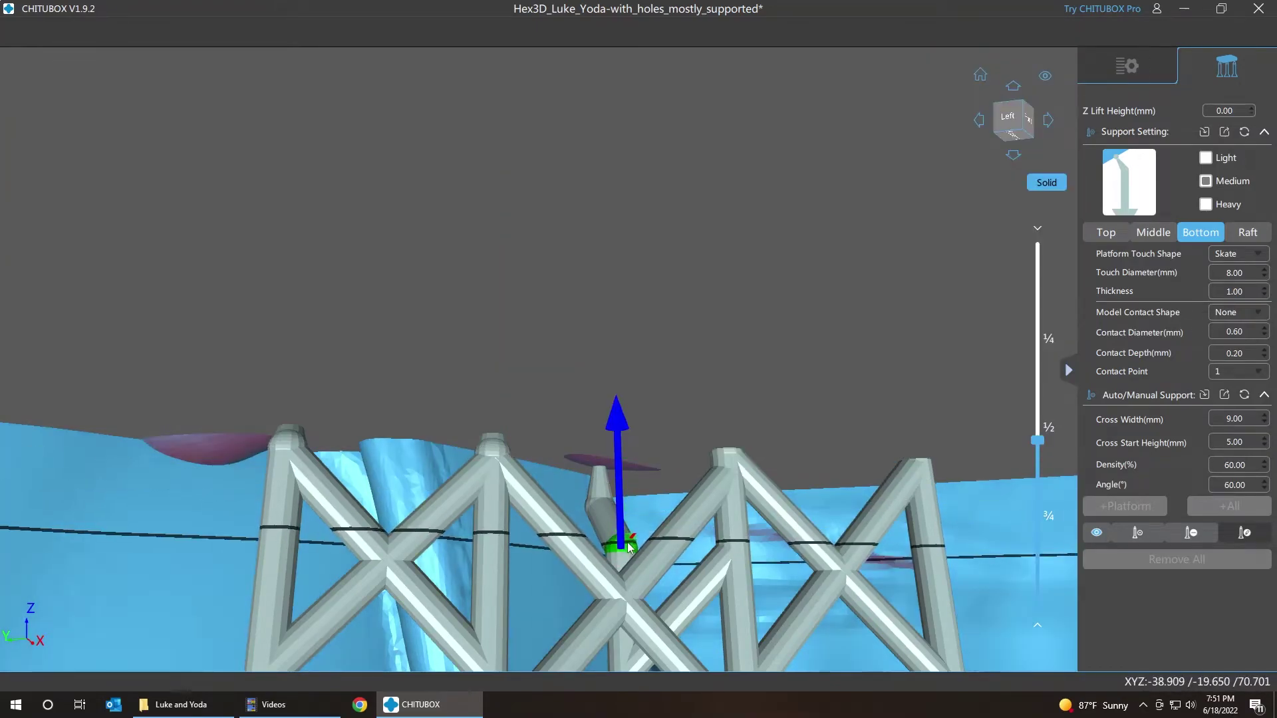
pyautogui.click(629, 467)
pyautogui.moveTo(947, 353); pyautogui.dragTo(947, 353)
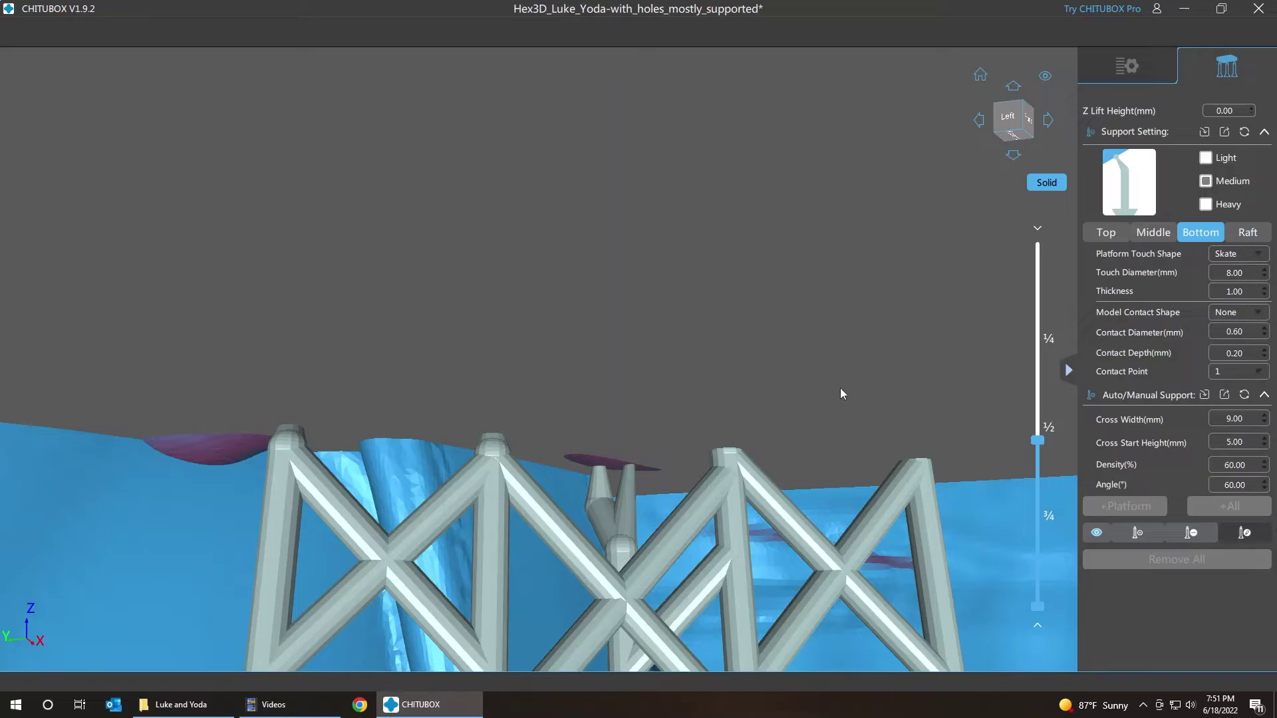
pyautogui.moveTo(840, 389)
pyautogui.mouseDown(button='right')
pyautogui.moveTo(833, 402)
pyautogui.moveTo(835, 390)
pyautogui.mouseUp(button='right')
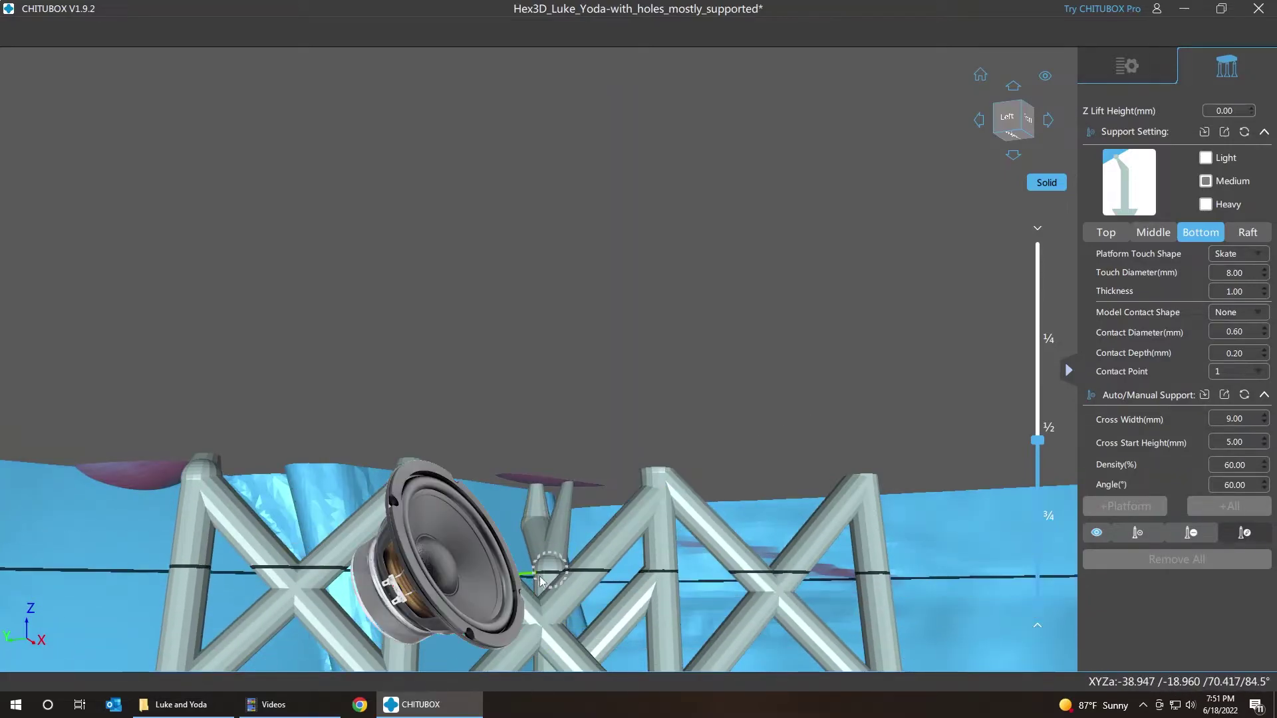
pyautogui.scroll(-5, 809, 393)
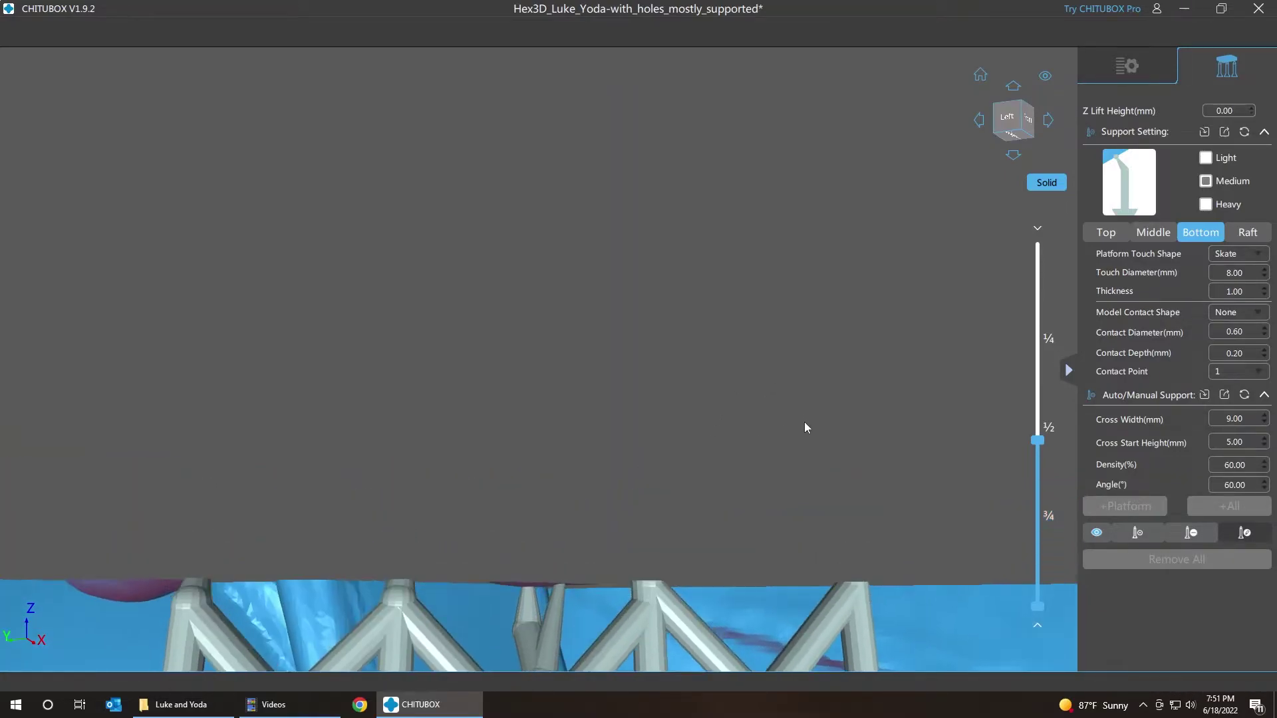
# Step: Check the higher layers from the top view, advancing the slice preview from layer 2032 to layer 2810
pyautogui.moveTo(802, 441); pyautogui.dragTo(842, 455)
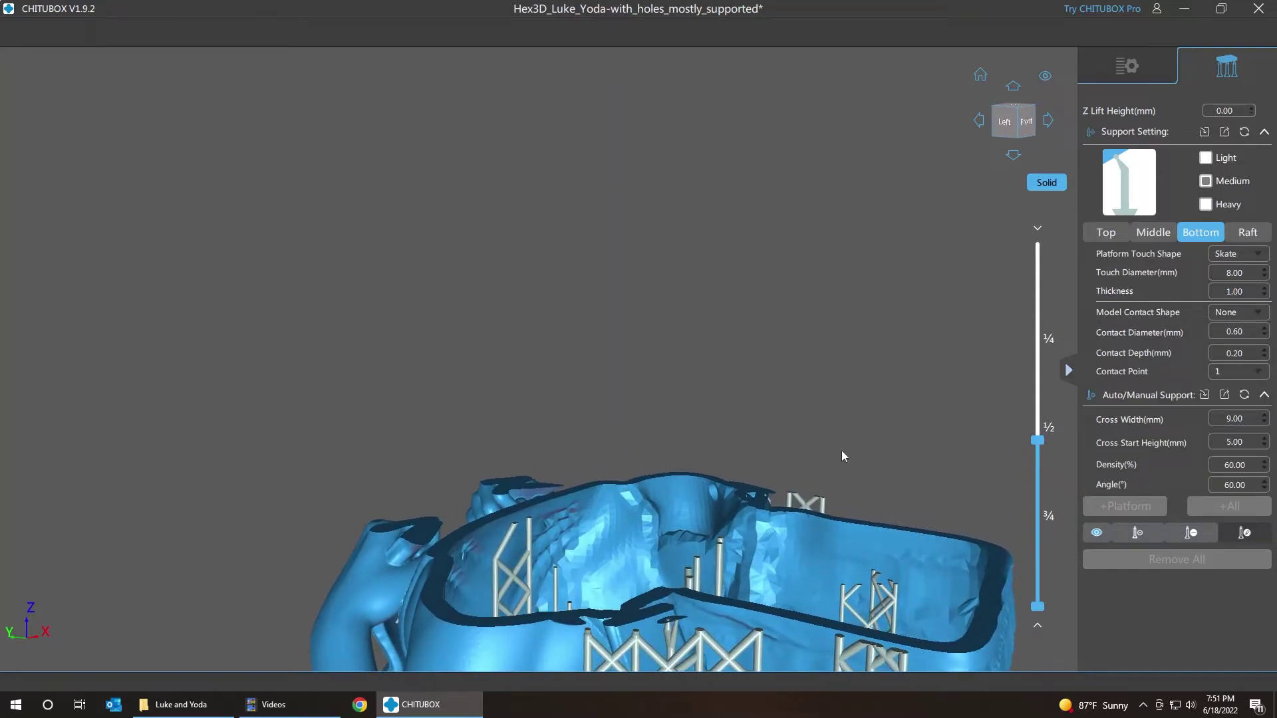
pyautogui.moveTo(392, 538); pyautogui.dragTo(196, 341)
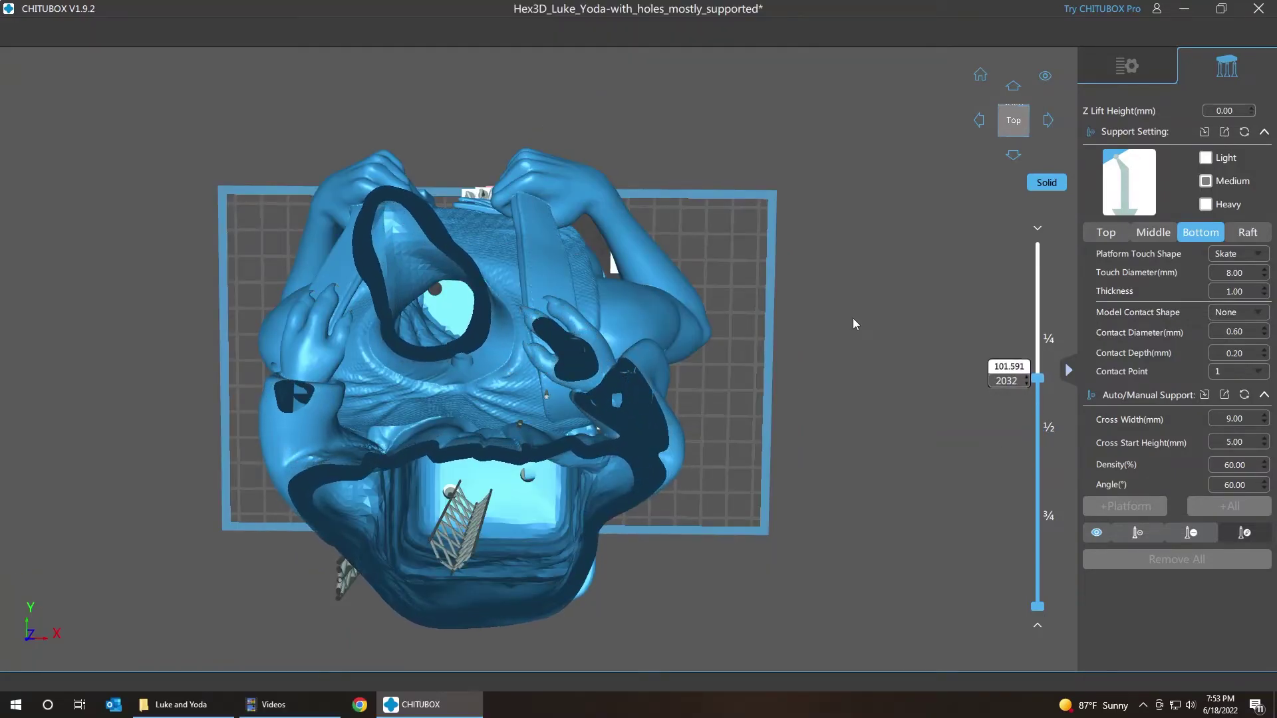
pyautogui.press('Up')
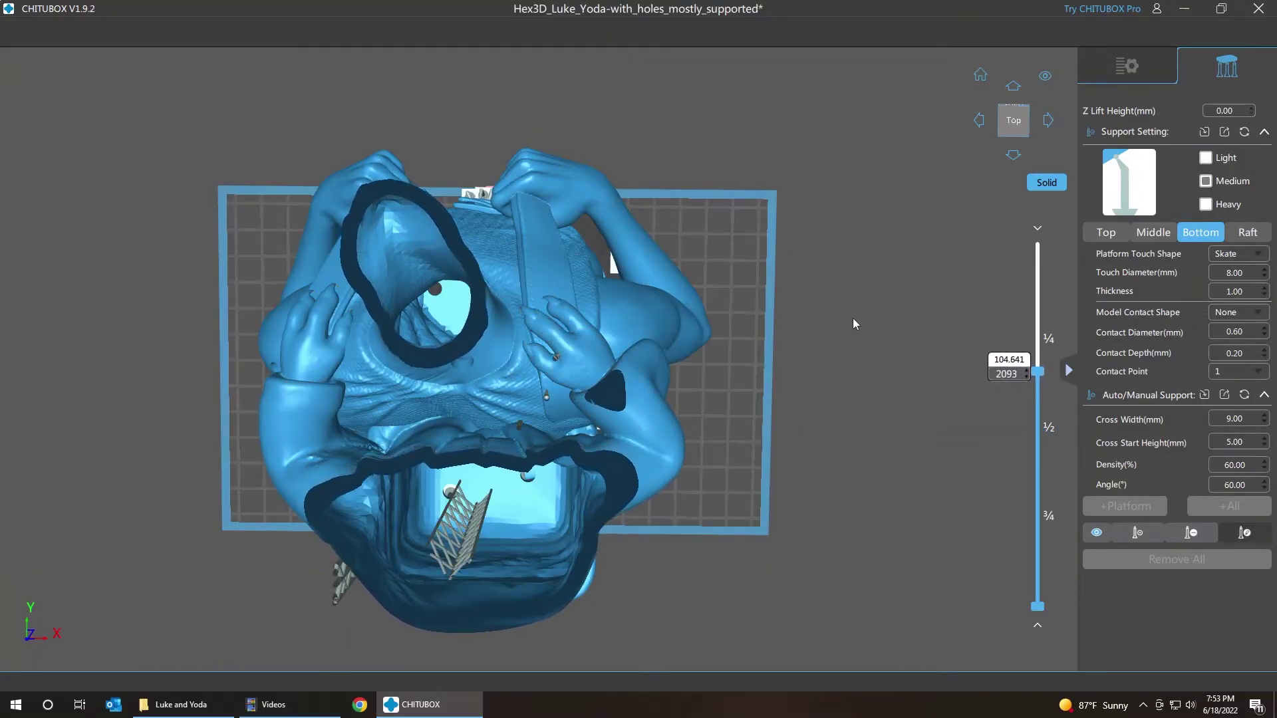
pyautogui.press('Up')
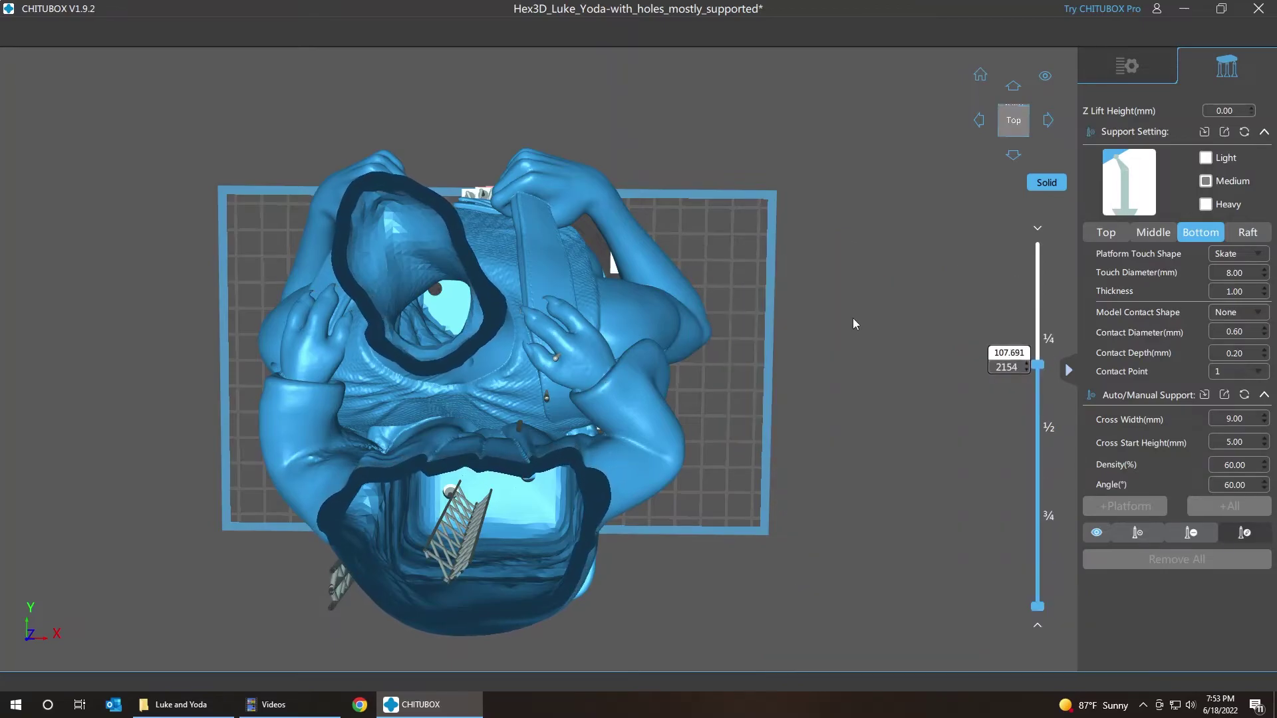
pyautogui.press('Up')
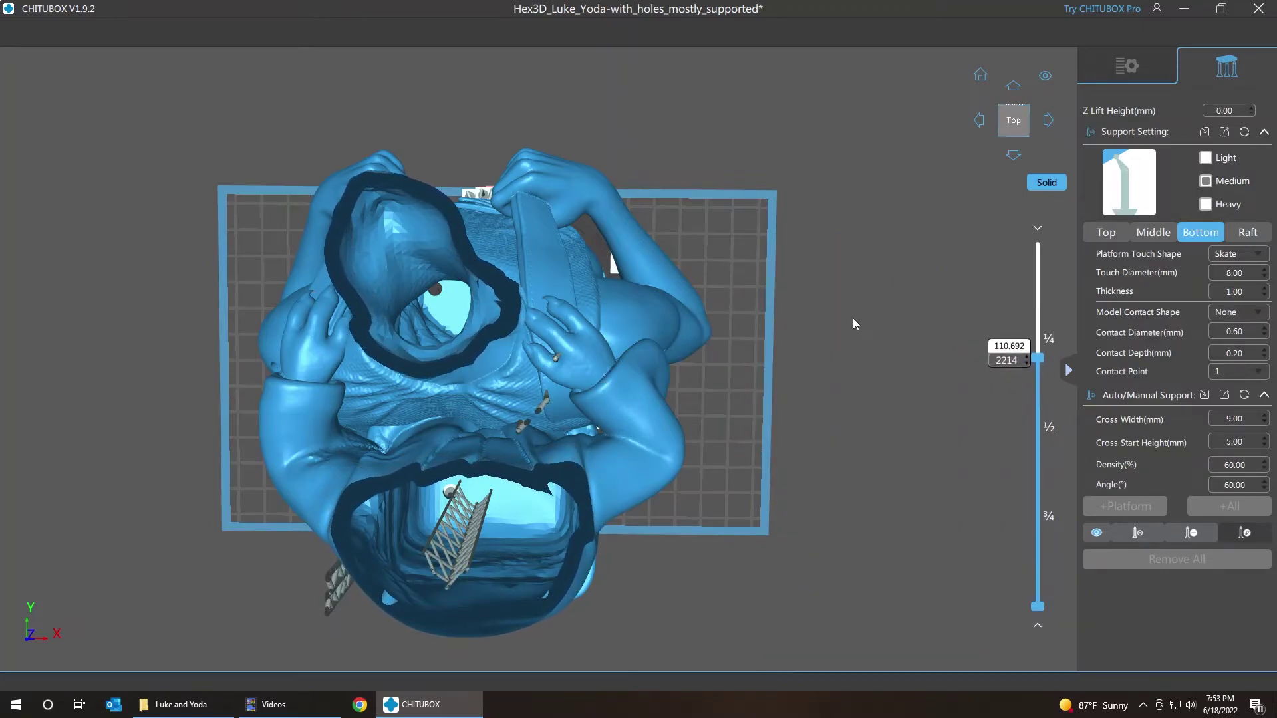
pyautogui.press('Up')
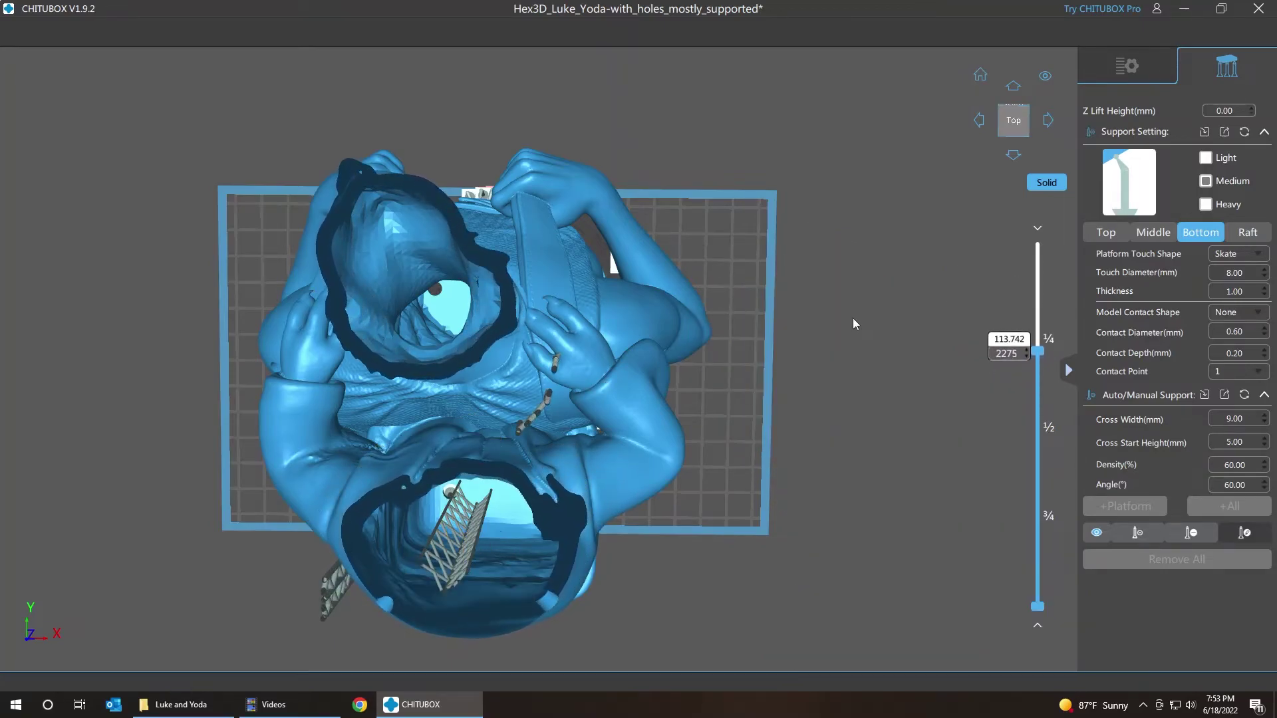
pyautogui.press('Up')
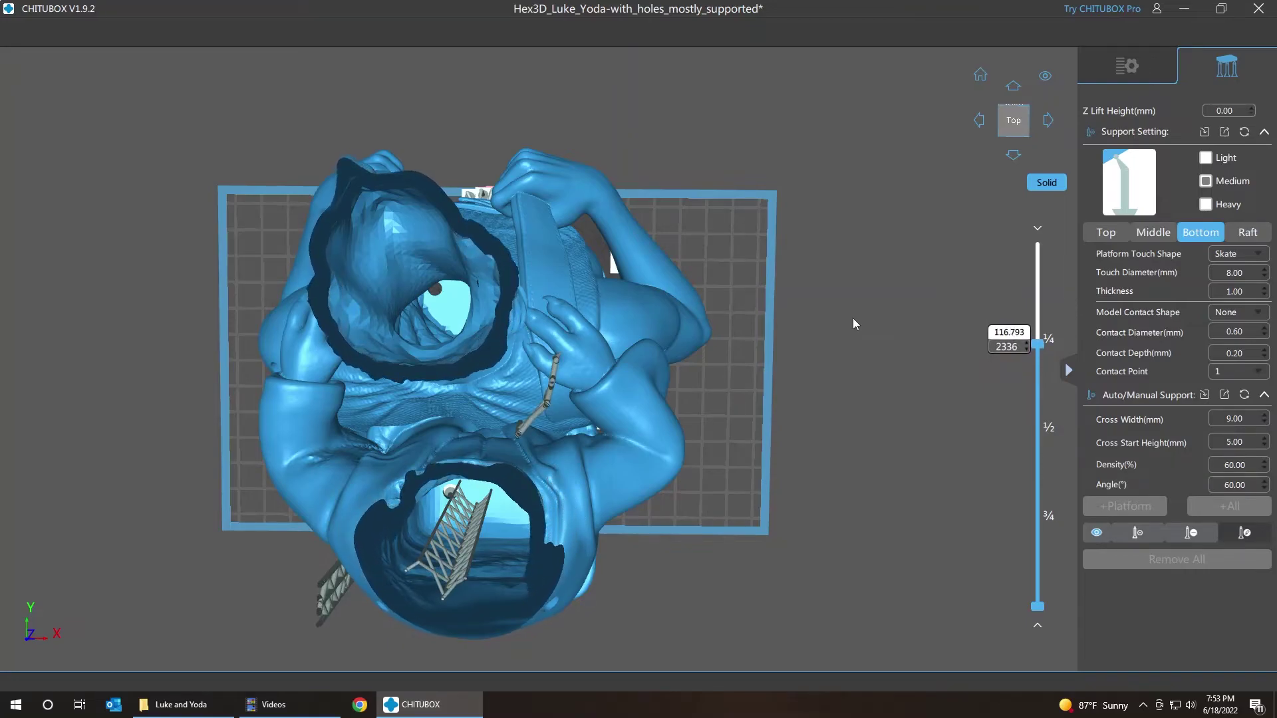
pyautogui.press('Up')
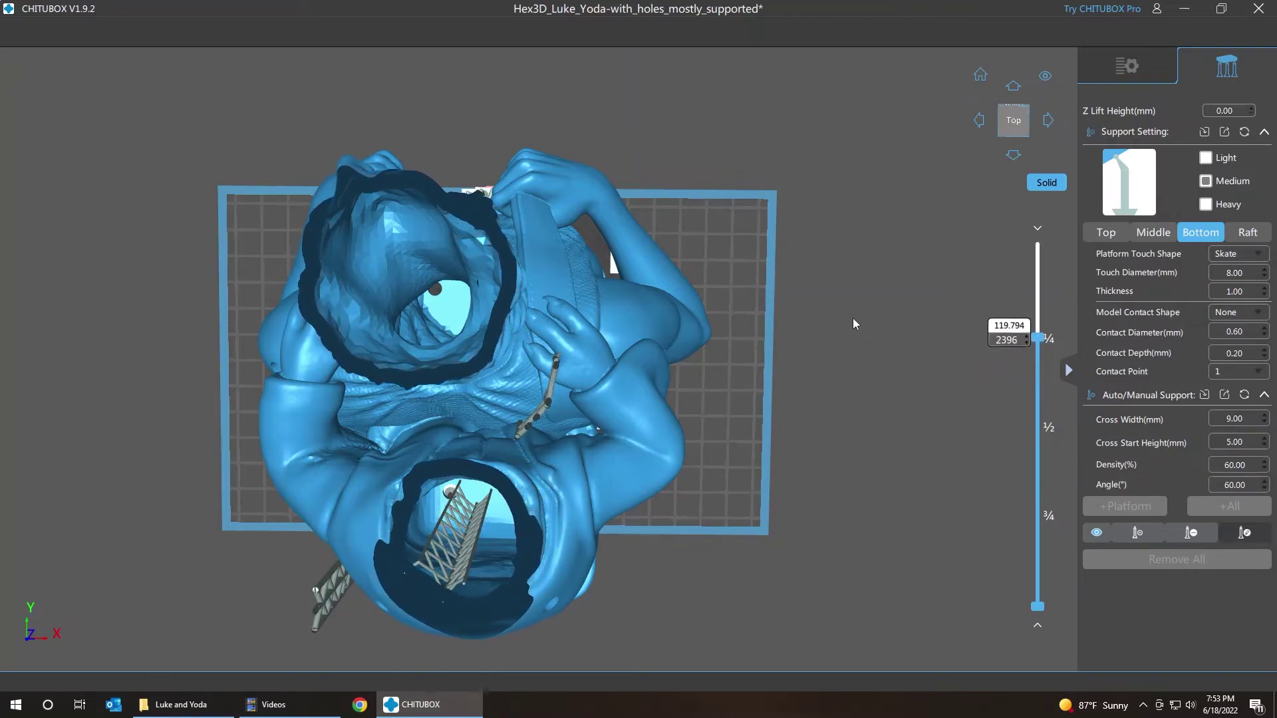
pyautogui.press('Up')
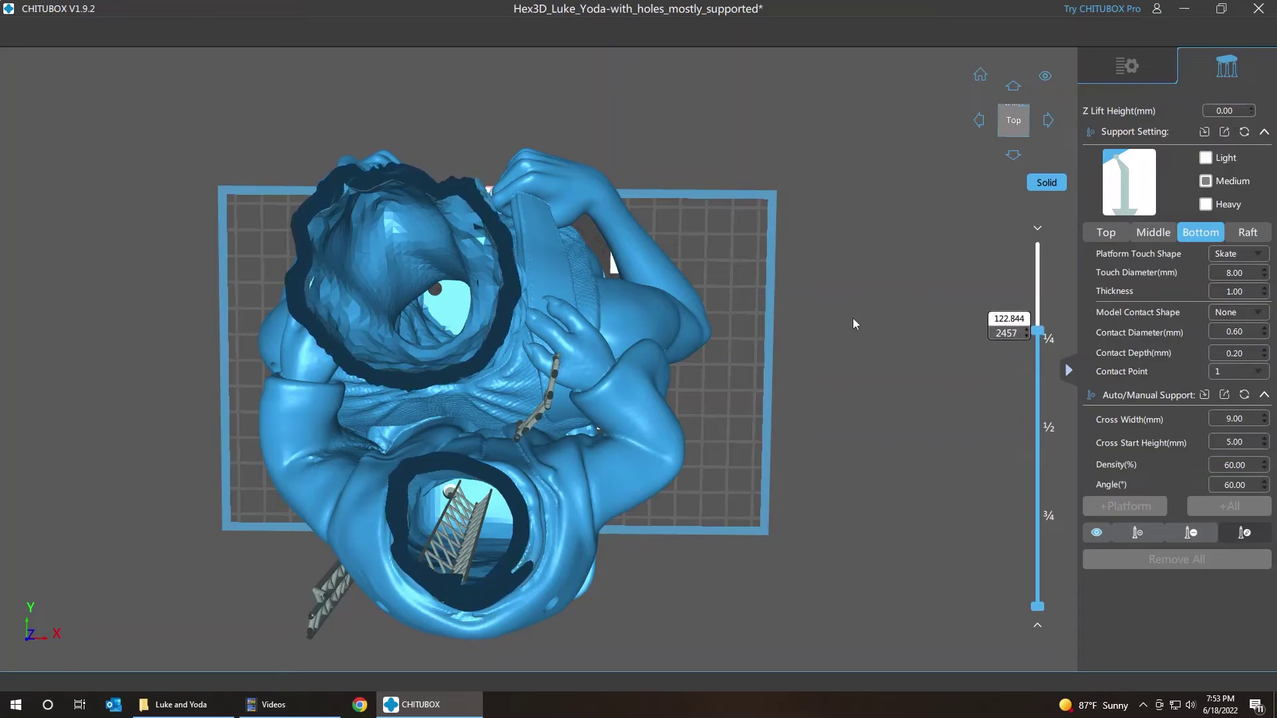
pyautogui.press('Up')
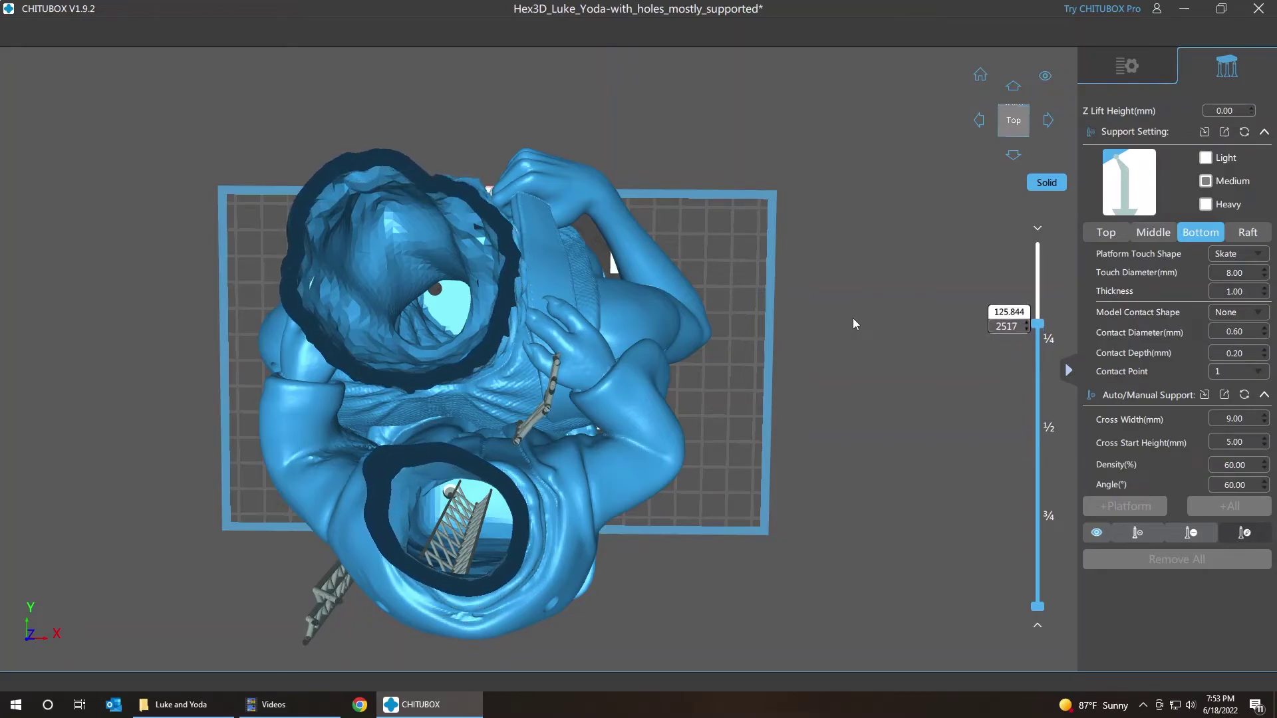
pyautogui.press('Up')
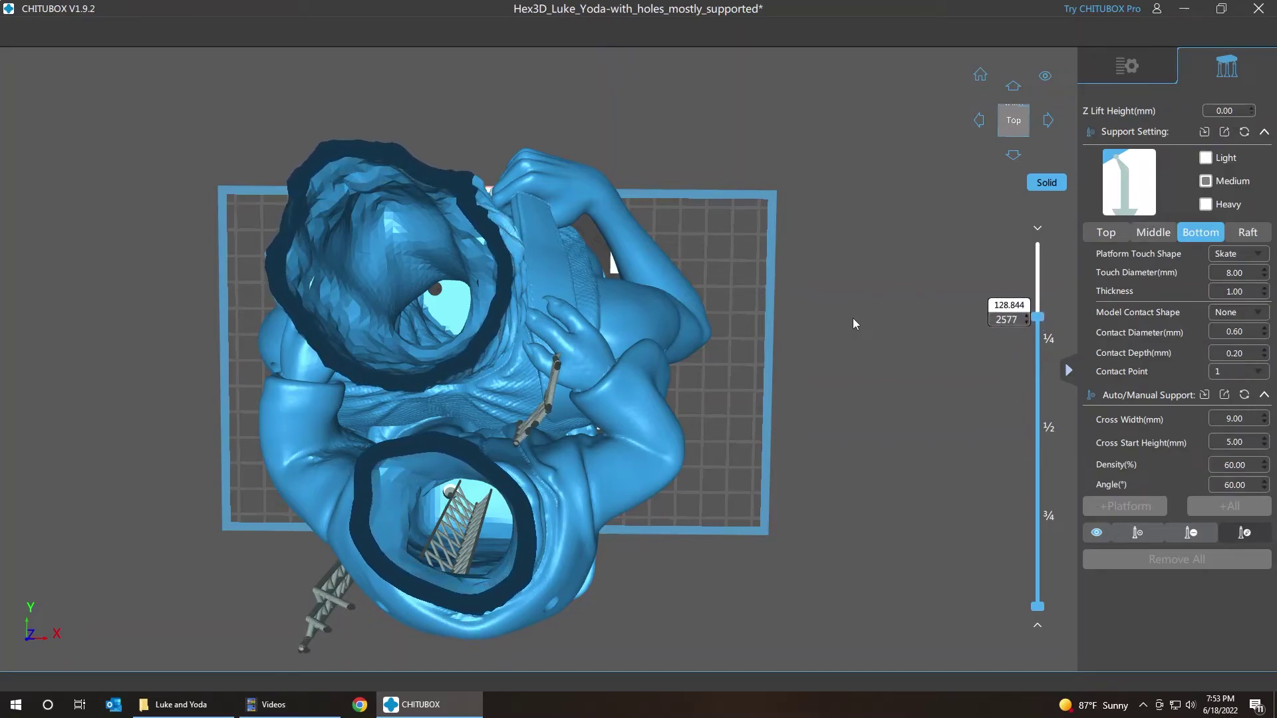
pyautogui.press('Up')
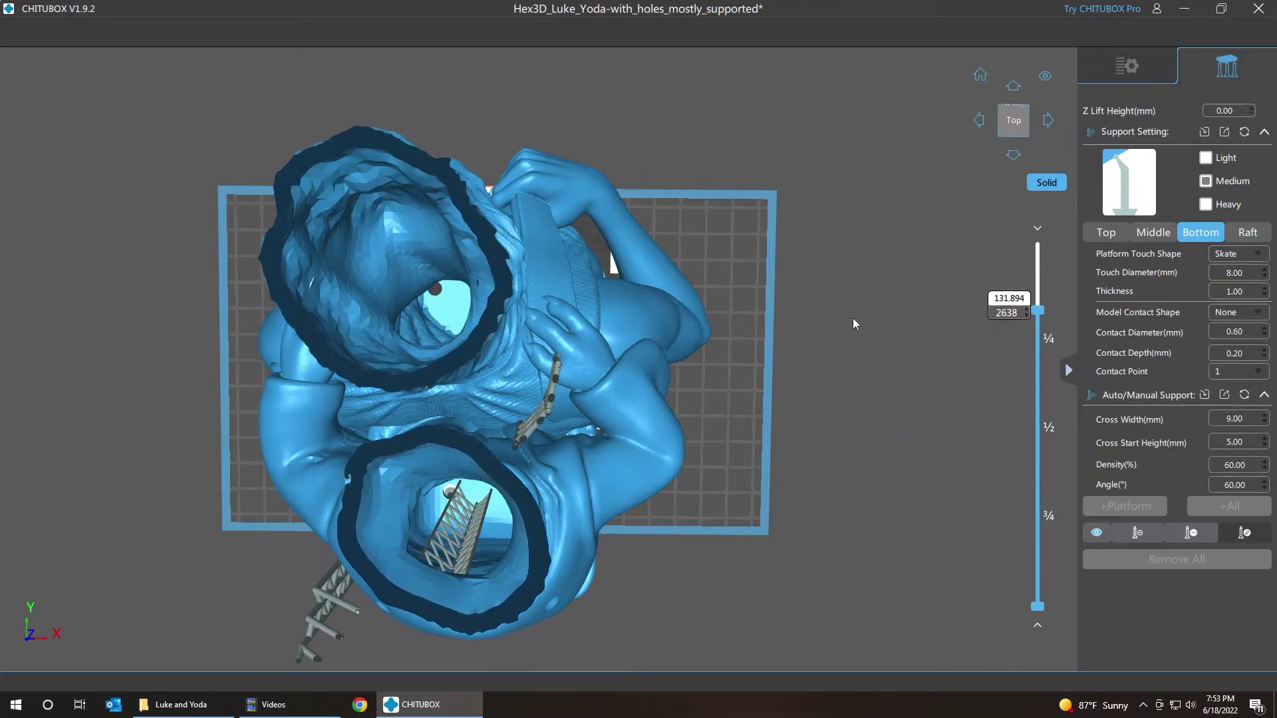
pyautogui.press('Up')
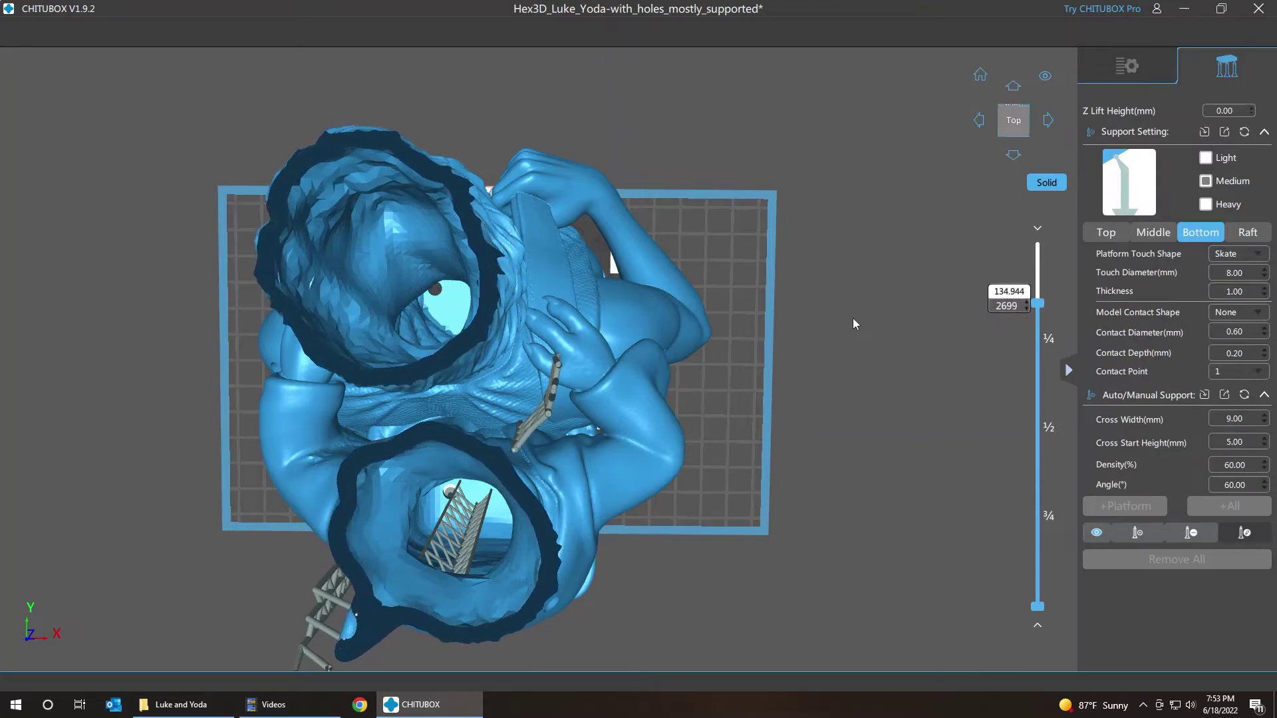
pyautogui.press('Up')
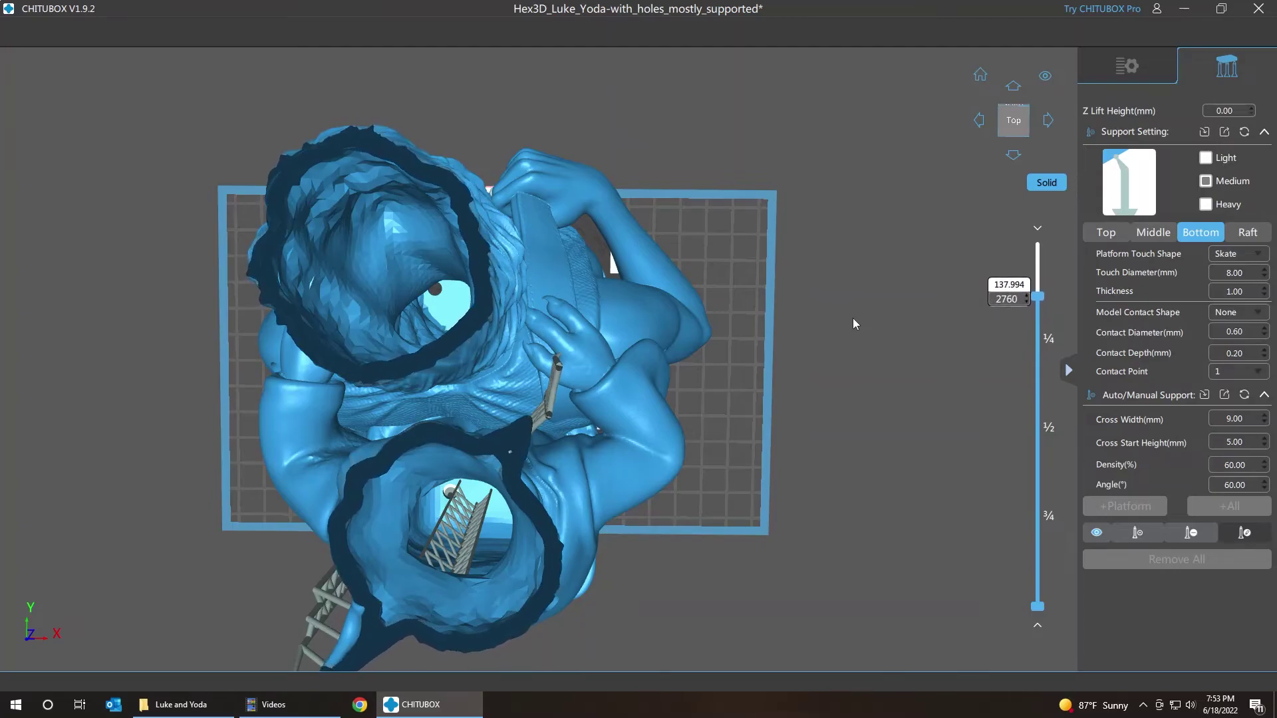
pyautogui.press('Up')
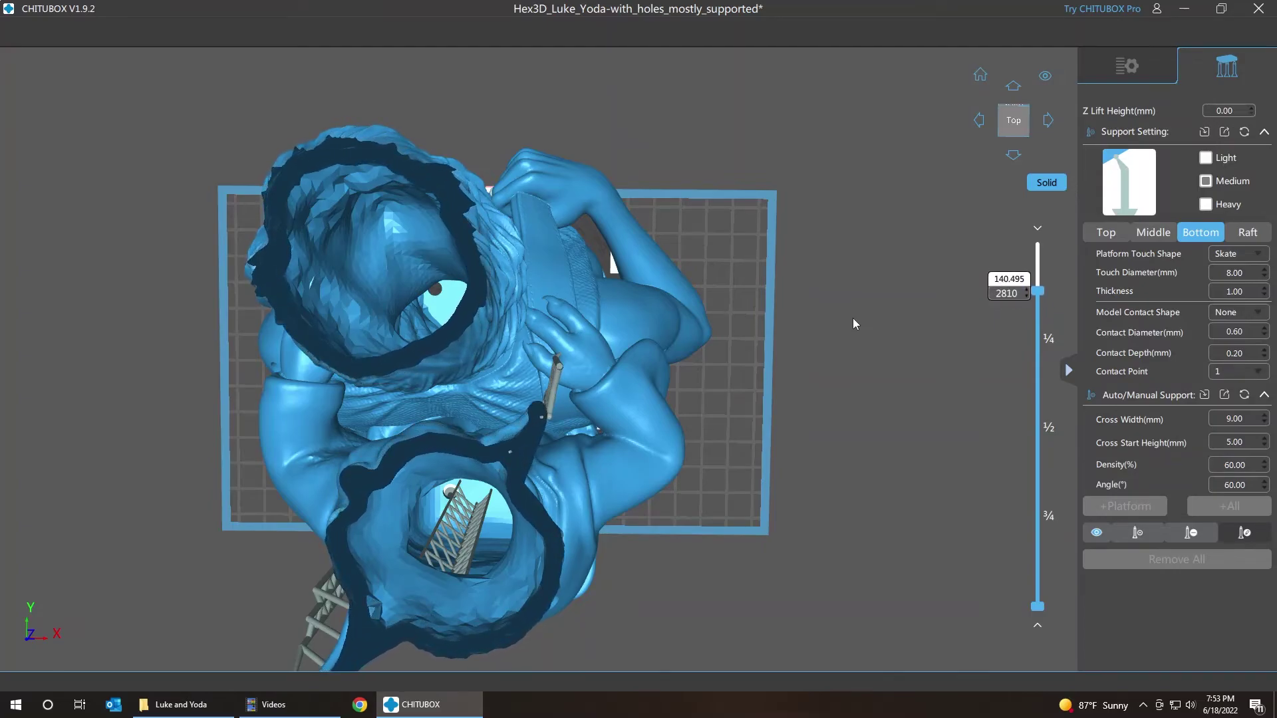
# Step: Raise the slice preview to the model's full height and examine the complete supported figures from the back and front
pyautogui.moveTo(838, 374); pyautogui.dragTo(1000, 305, button='right')
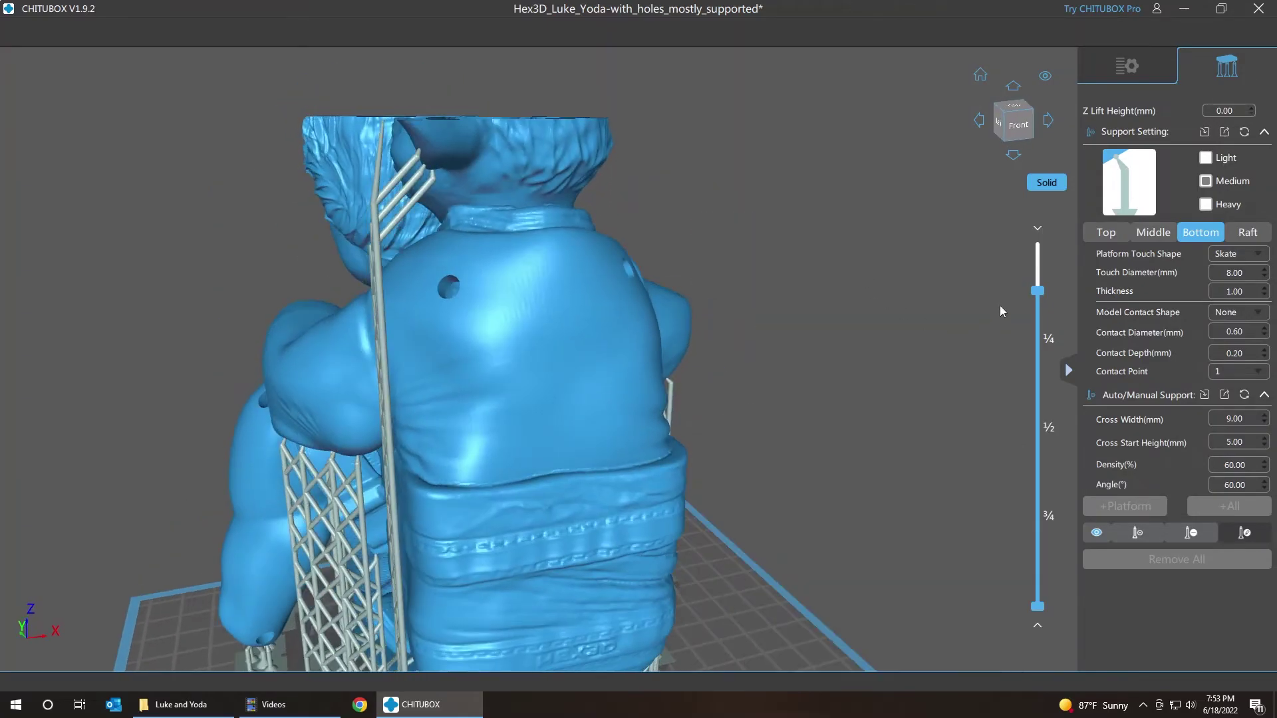
pyautogui.moveTo(1038, 291); pyautogui.dragTo(1037, 247)
pyautogui.moveTo(824, 294); pyautogui.dragTo(858, 306)
pyautogui.scroll(-3, 858, 309)
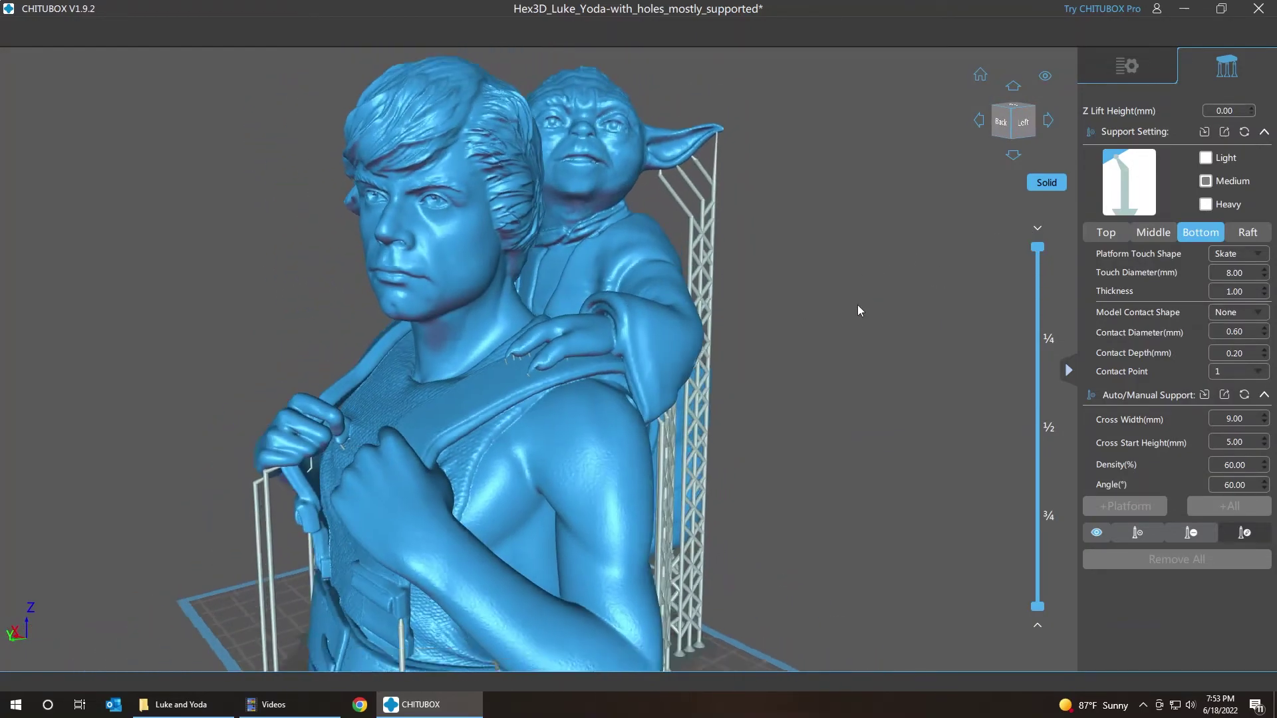
pyautogui.moveTo(858, 310); pyautogui.dragTo(550, 367, button='right')
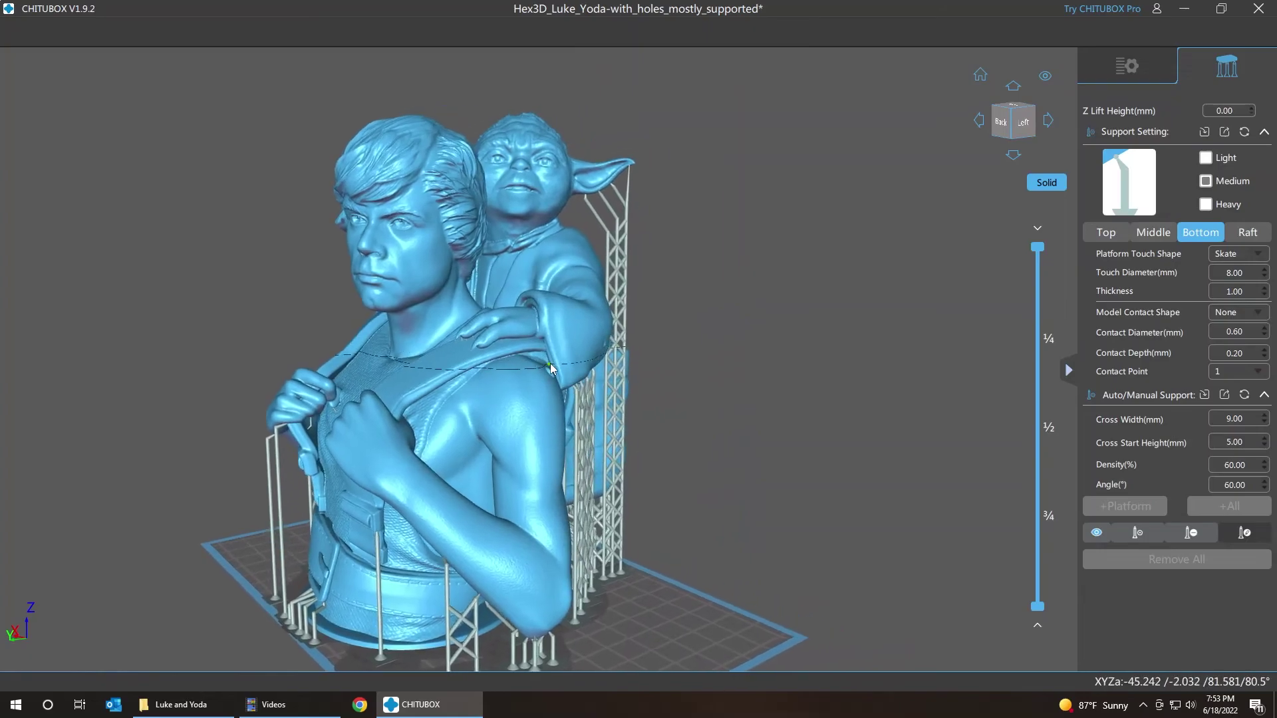